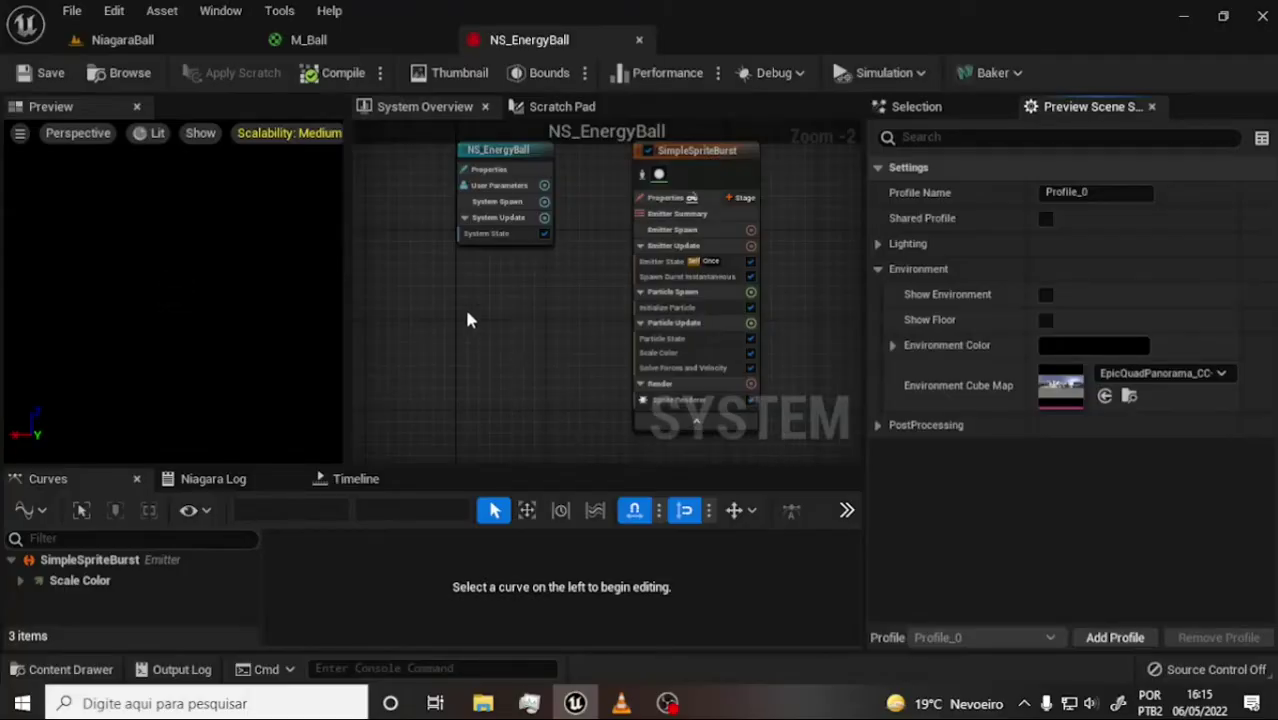
Switch to the NiagaraBall level editor tab
click(110, 40)
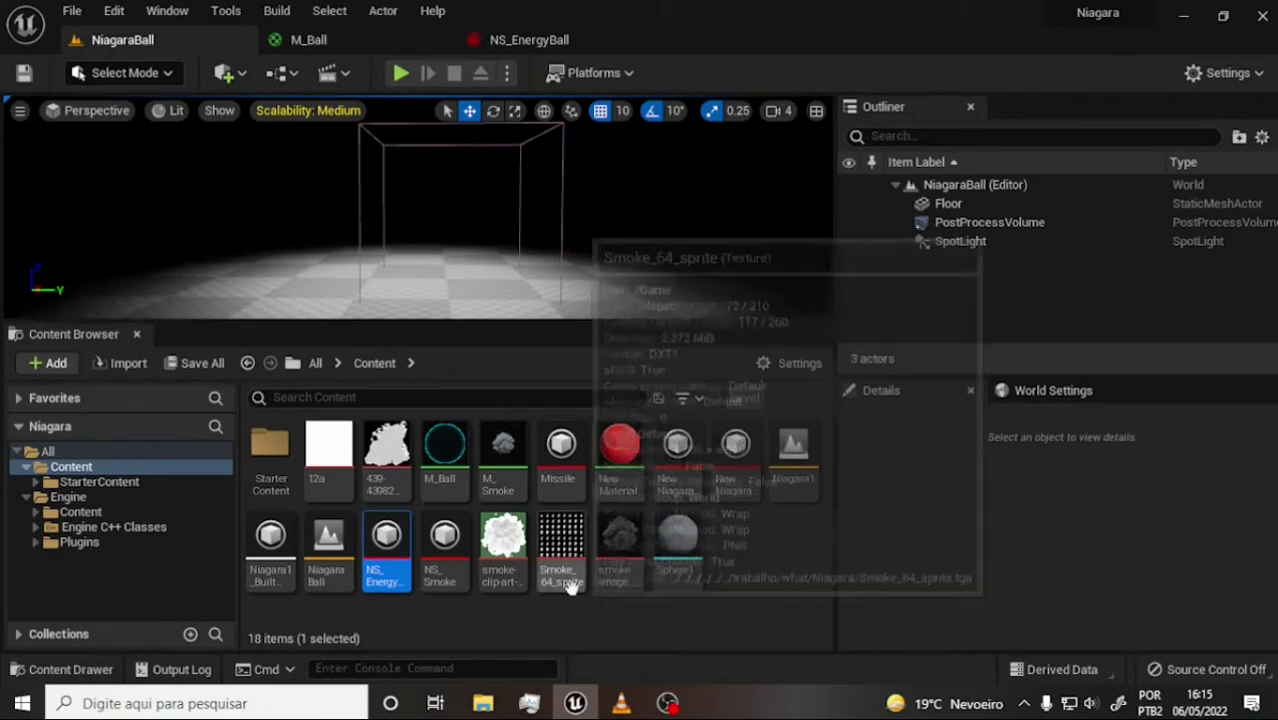
Glance at the M_Ball material graph, then return to the NS_EnergyBall Niagara system
click(308, 39)
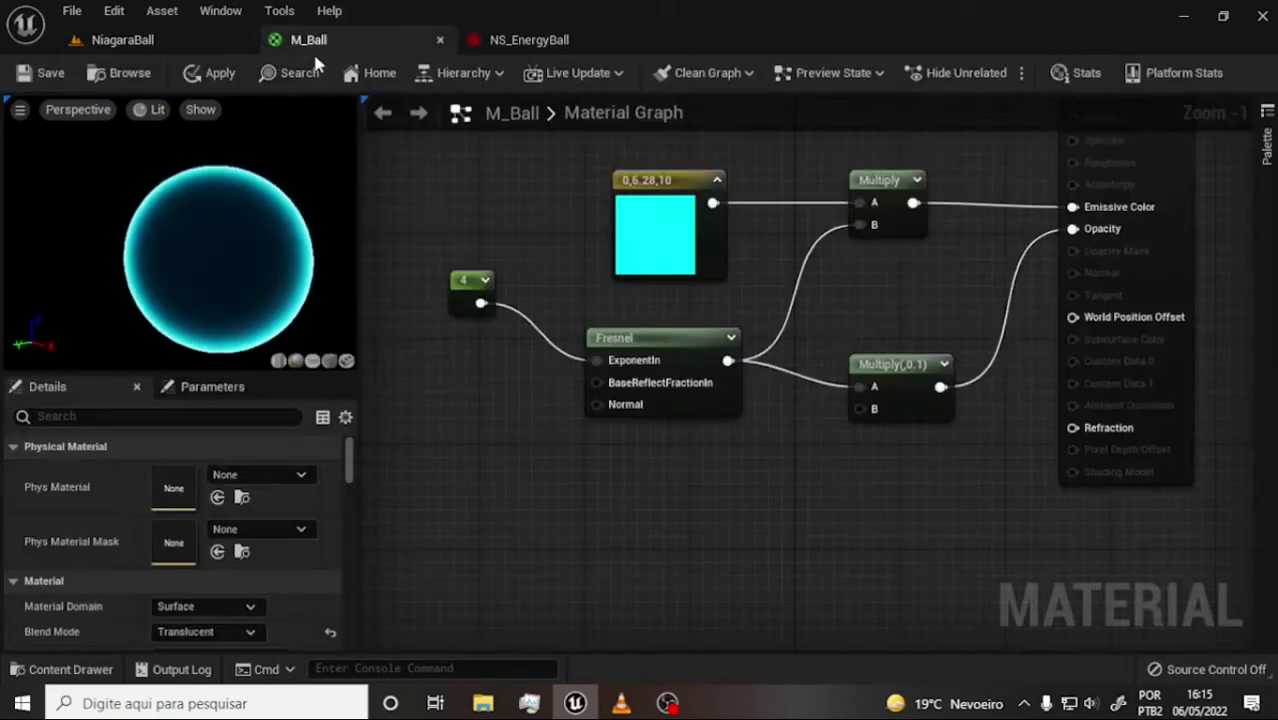
click(529, 39)
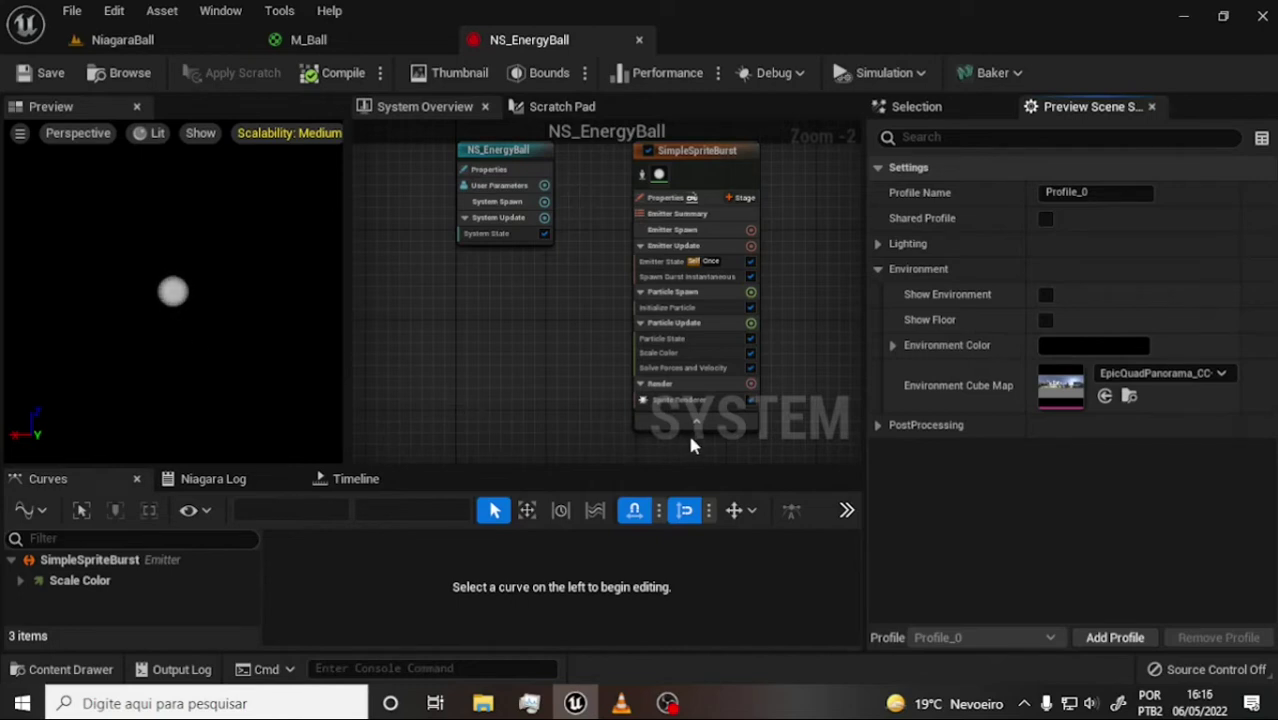
Check the tutorial video, then delete the Scale Color module from SimpleSpriteBurst's Particle Update
click(621, 703)
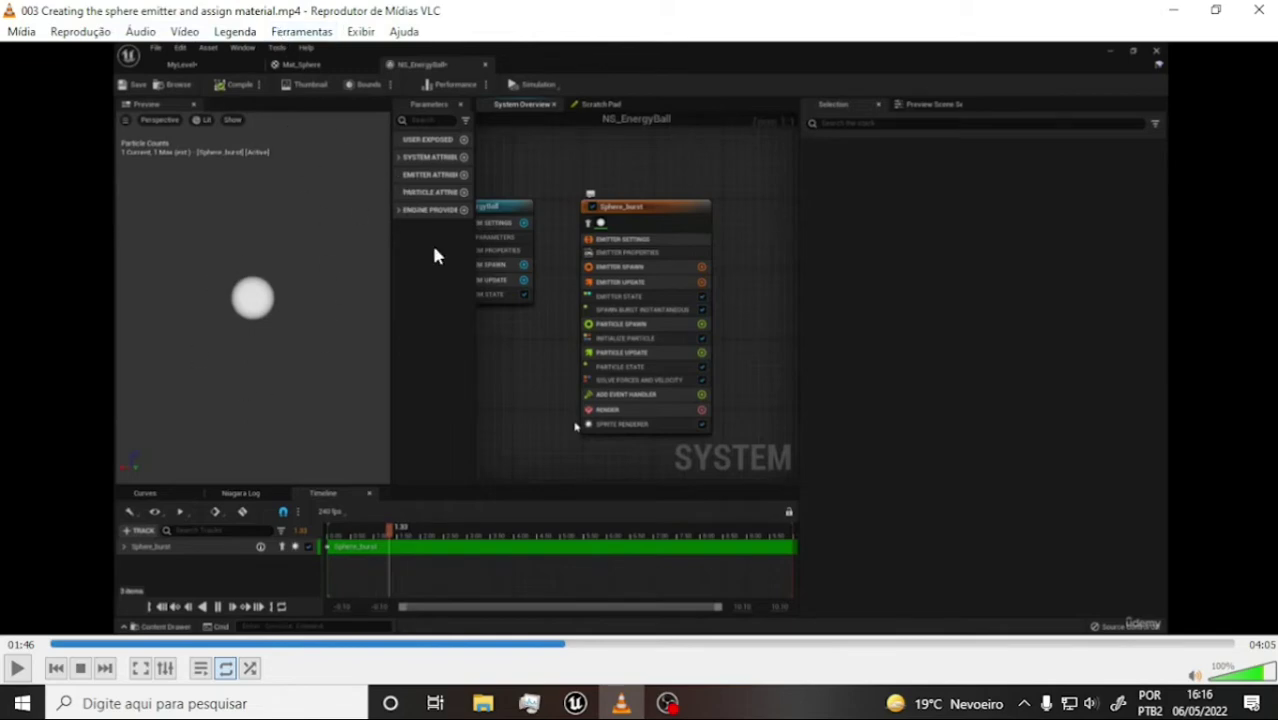
click(1177, 17)
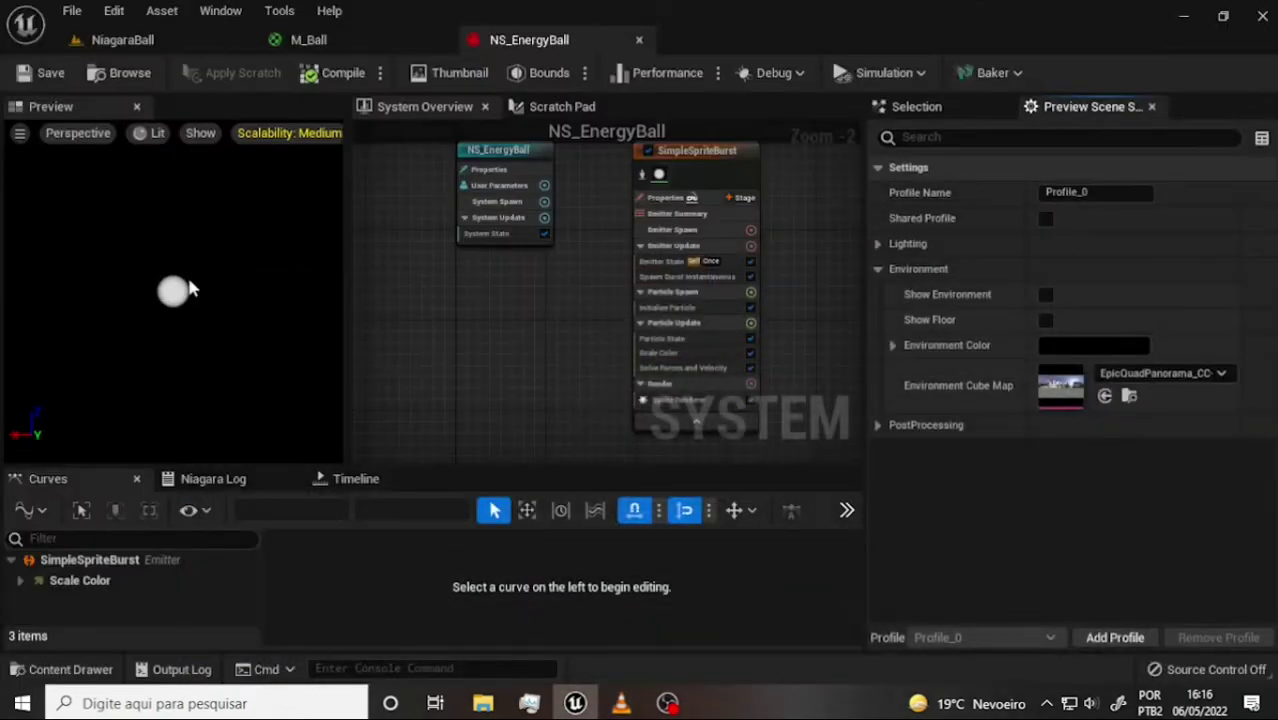
click(705, 353)
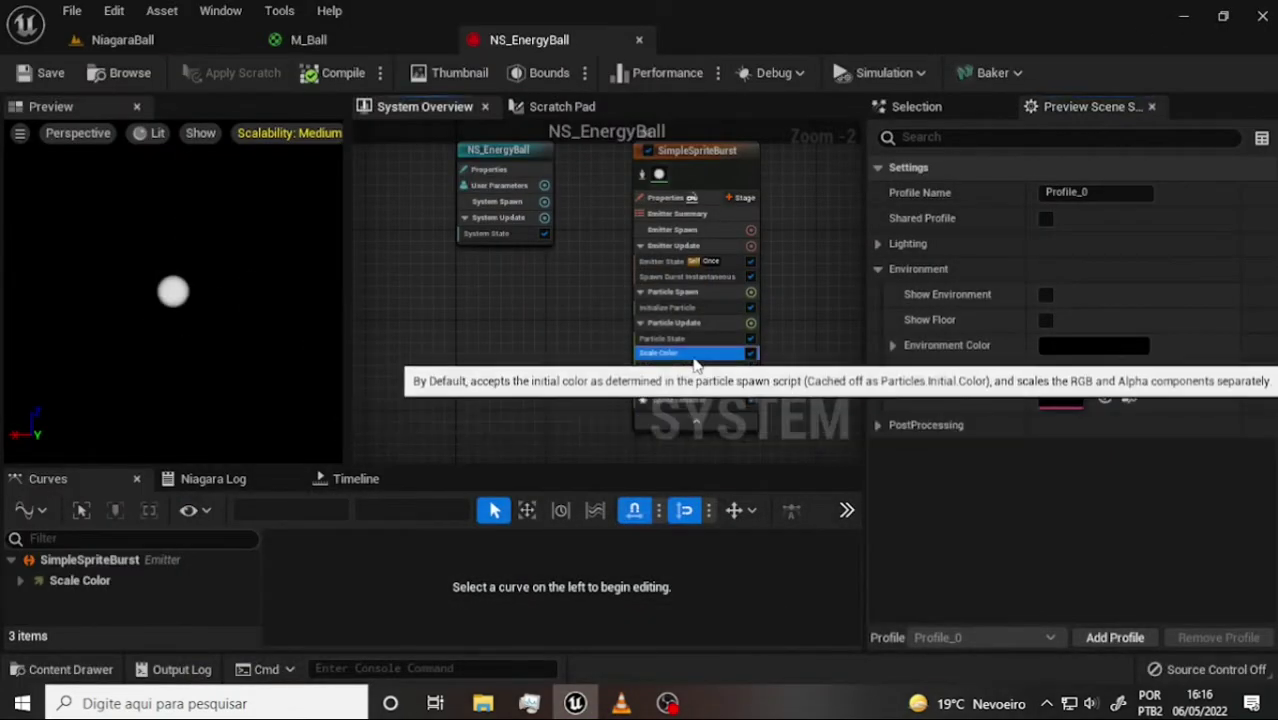
key(Delete)
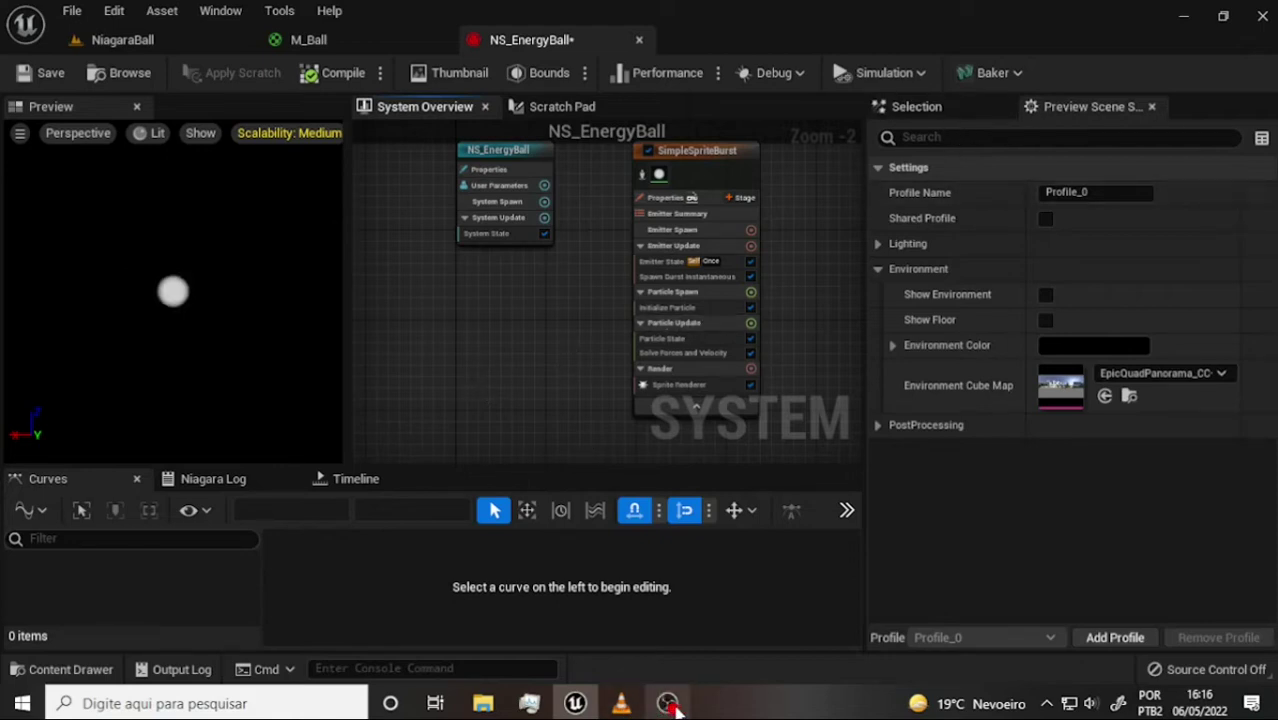
mouse_move(668, 703)
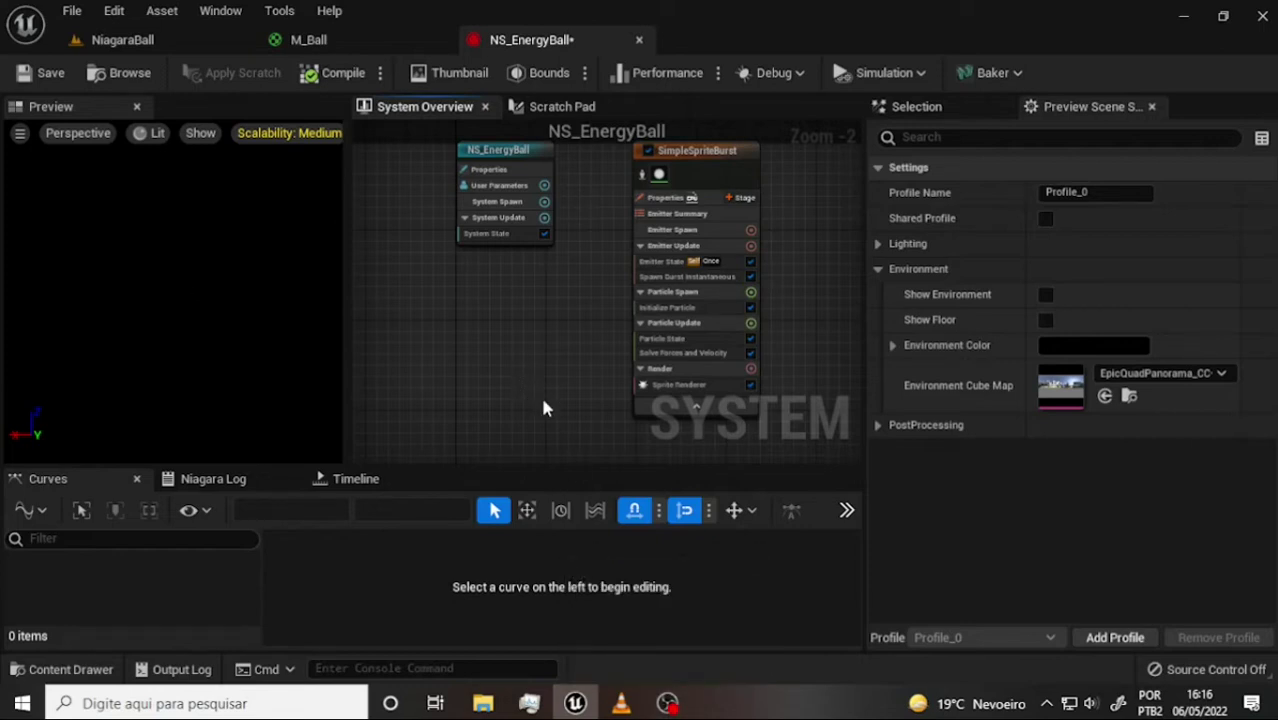
click(668, 704)
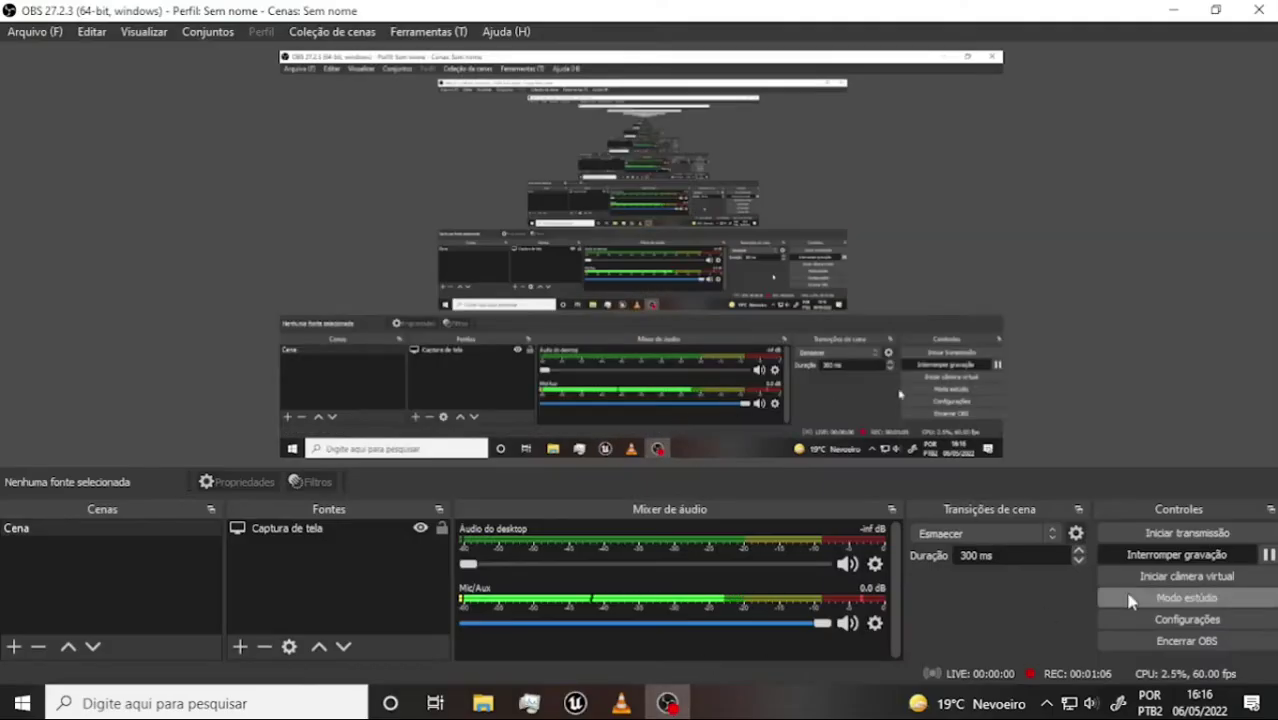
click(578, 700)
click(621, 703)
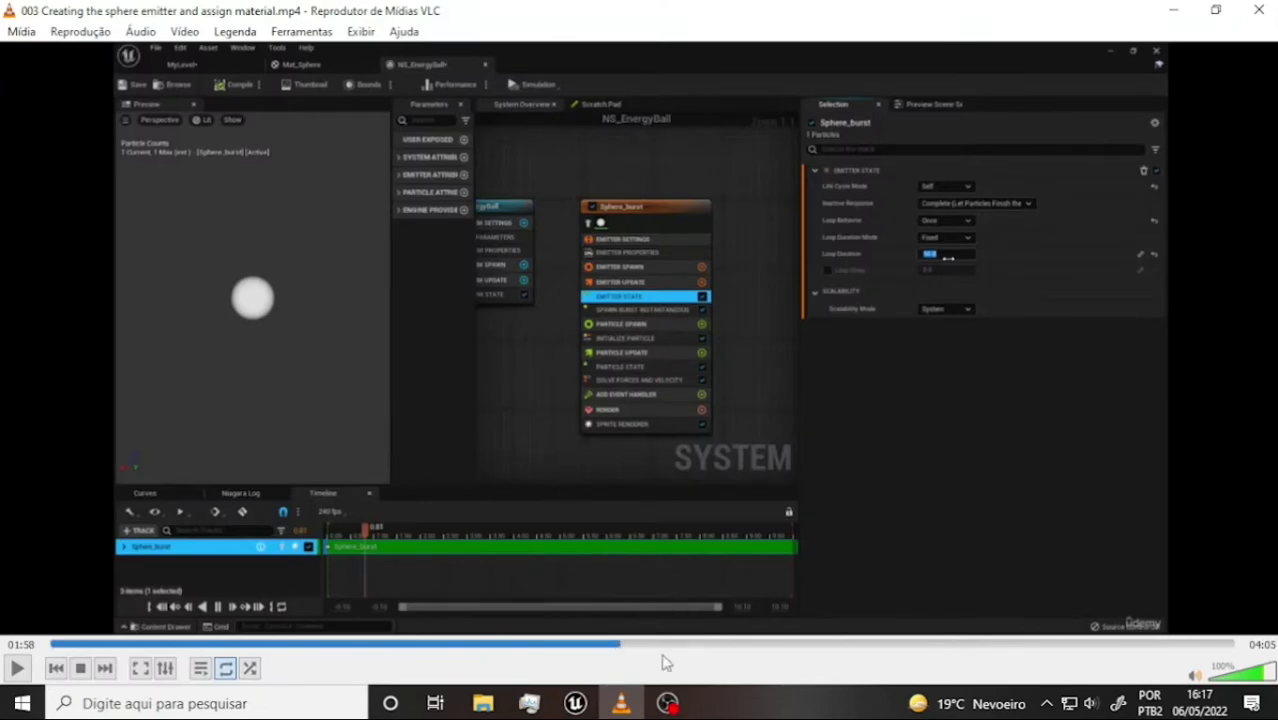
mouse_move(578, 704)
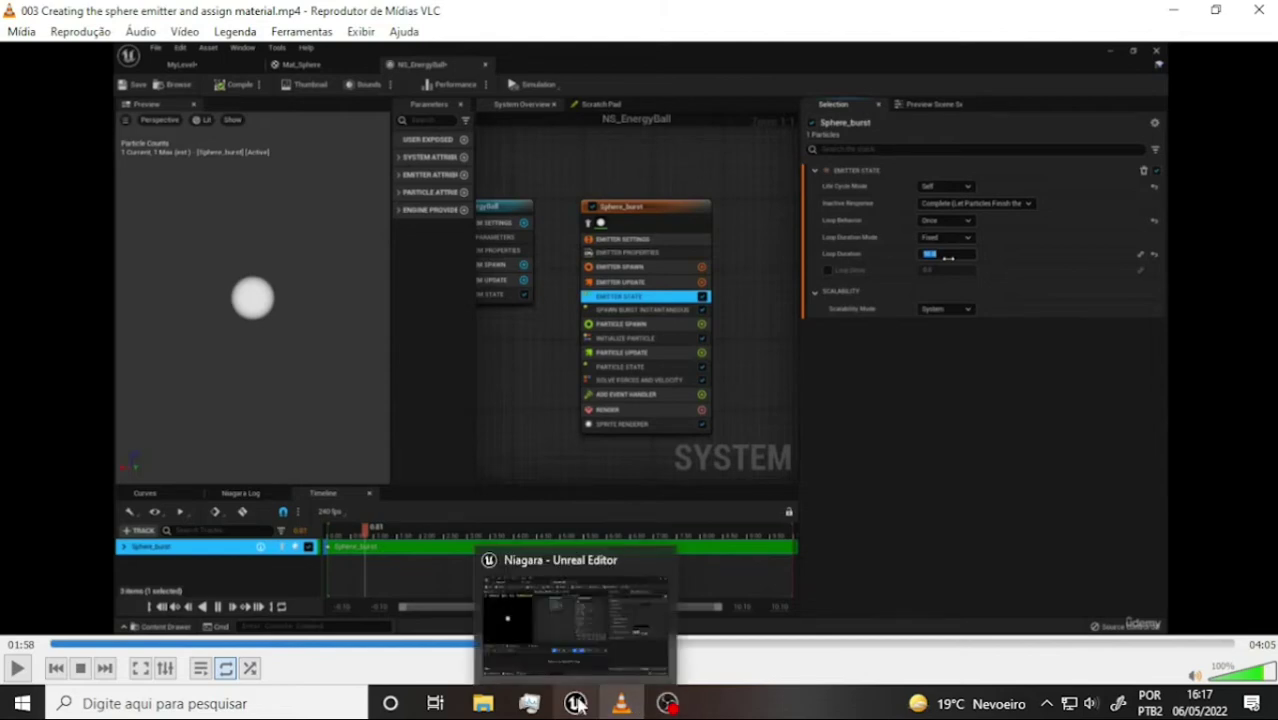
click(595, 651)
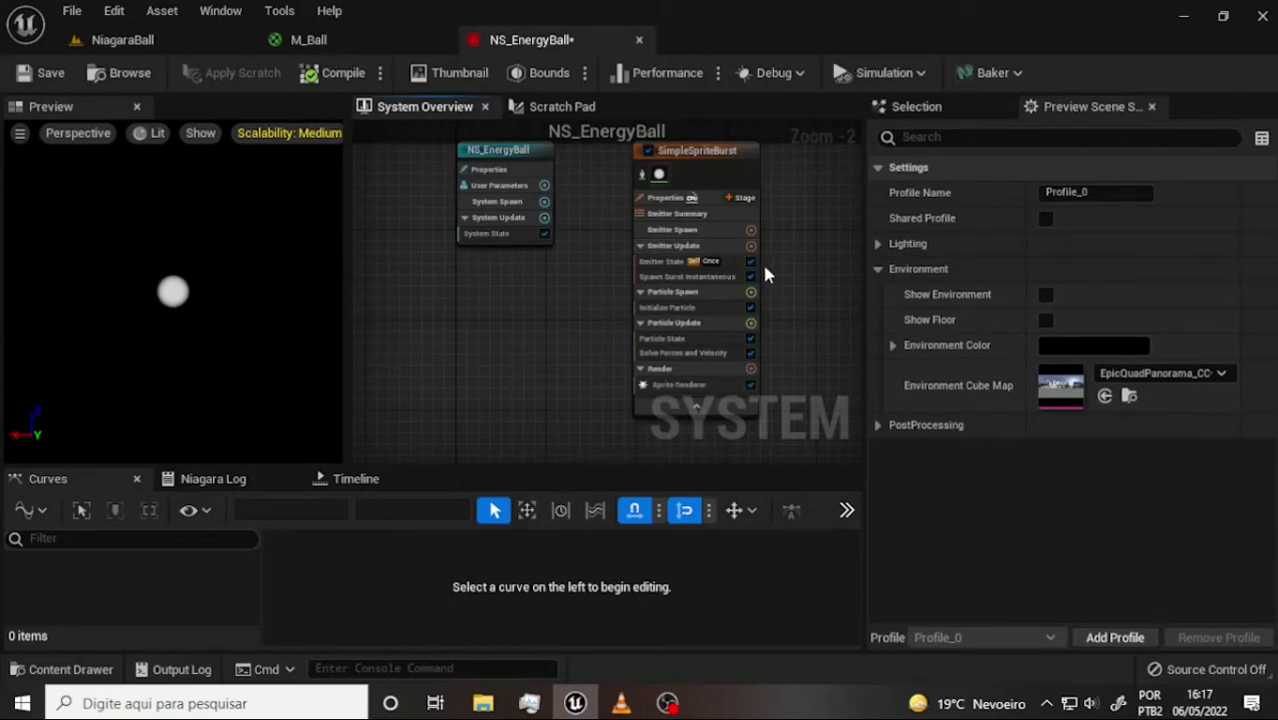
click(700, 246)
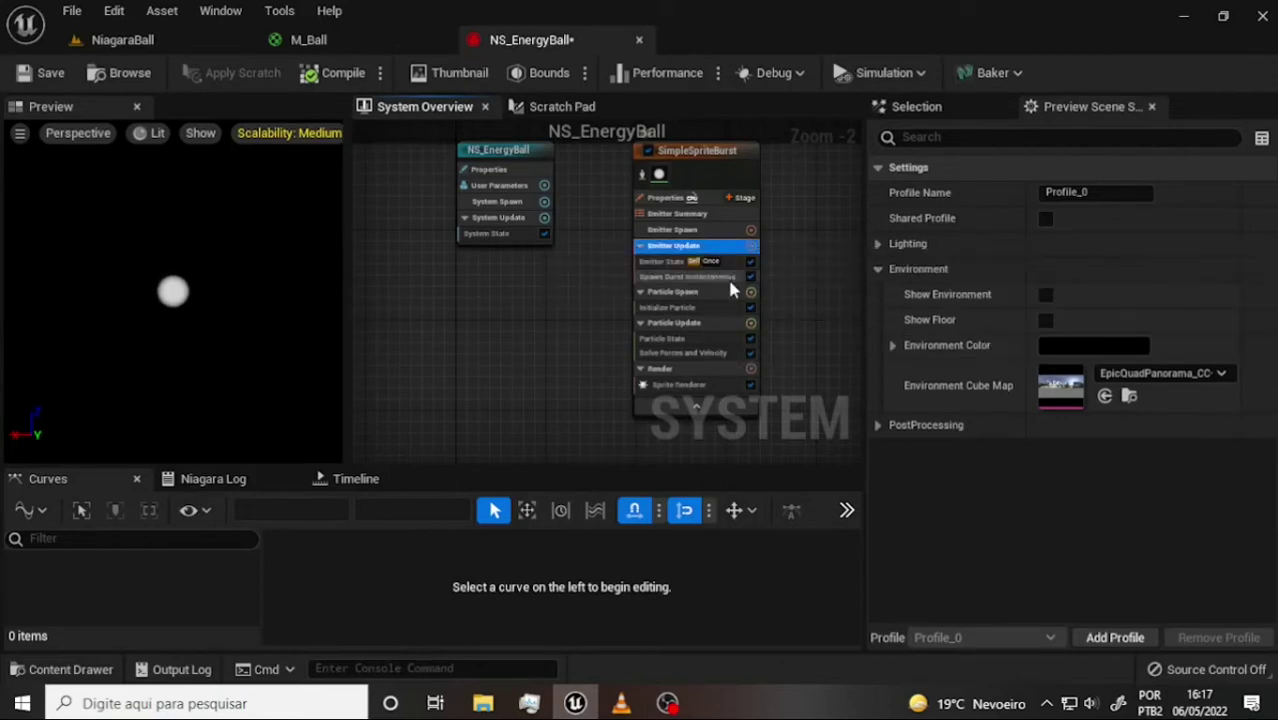
click(700, 229)
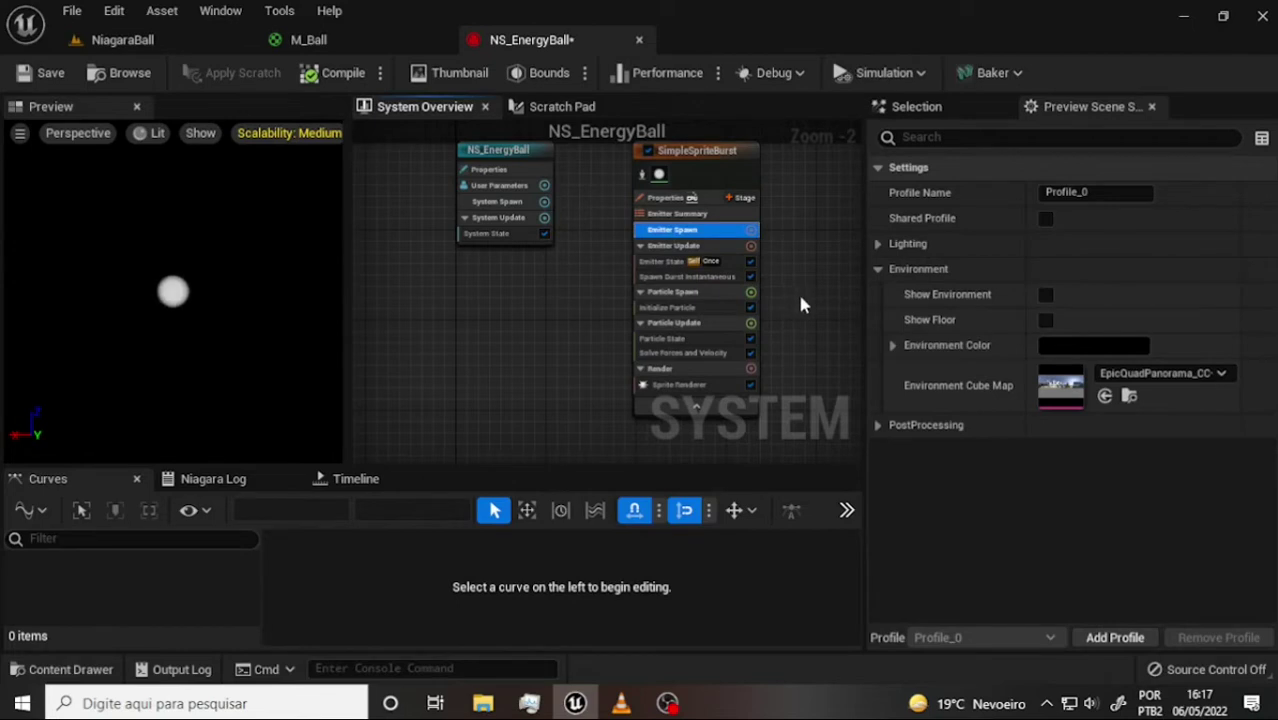
click(680, 323)
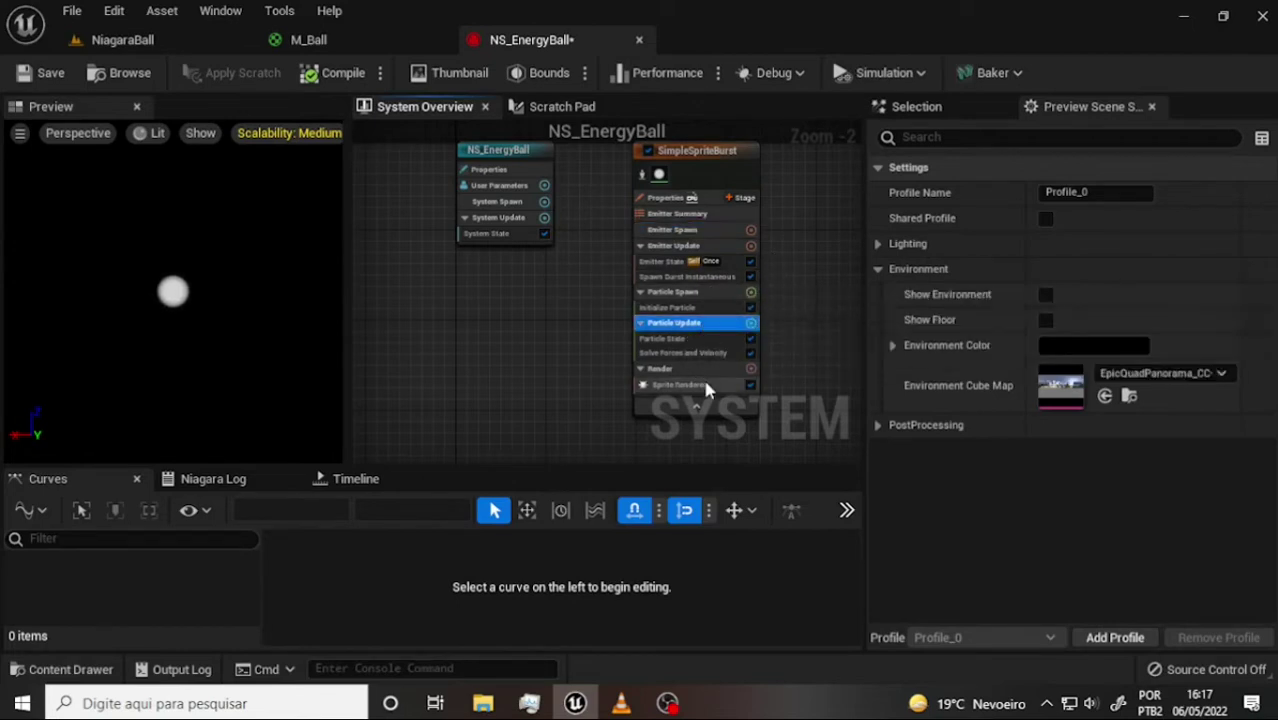
click(700, 245)
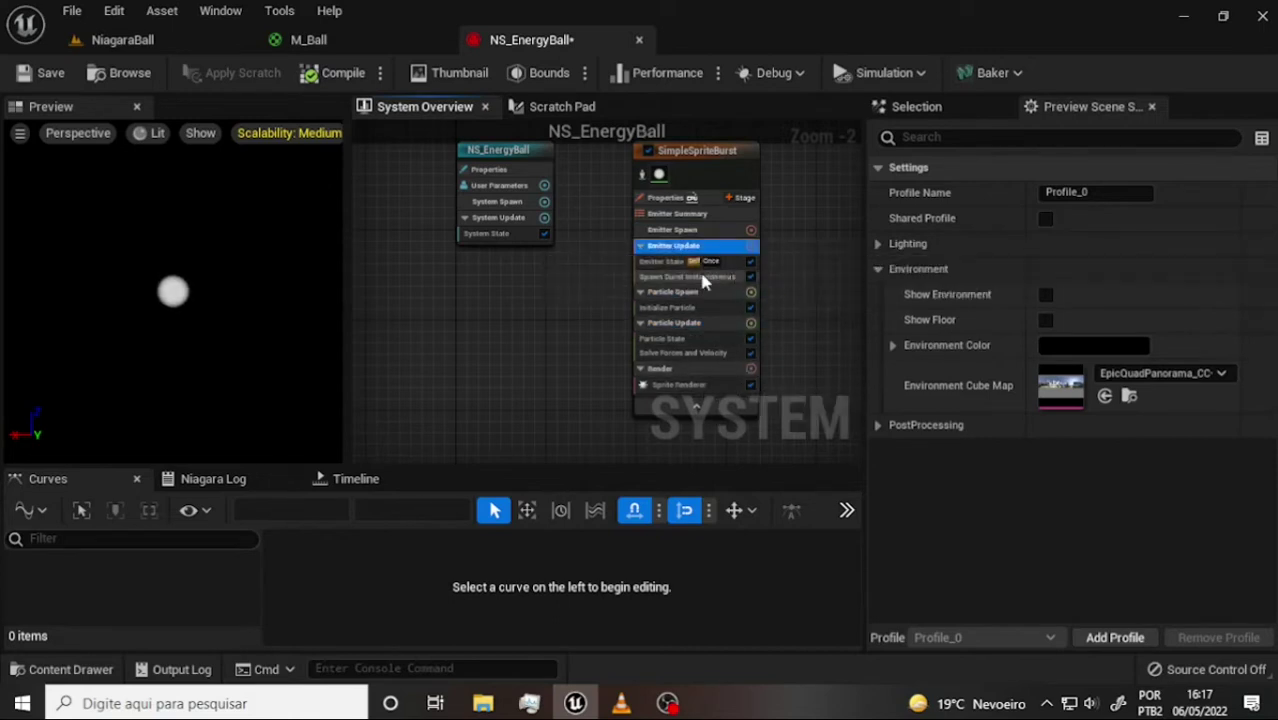
click(663, 263)
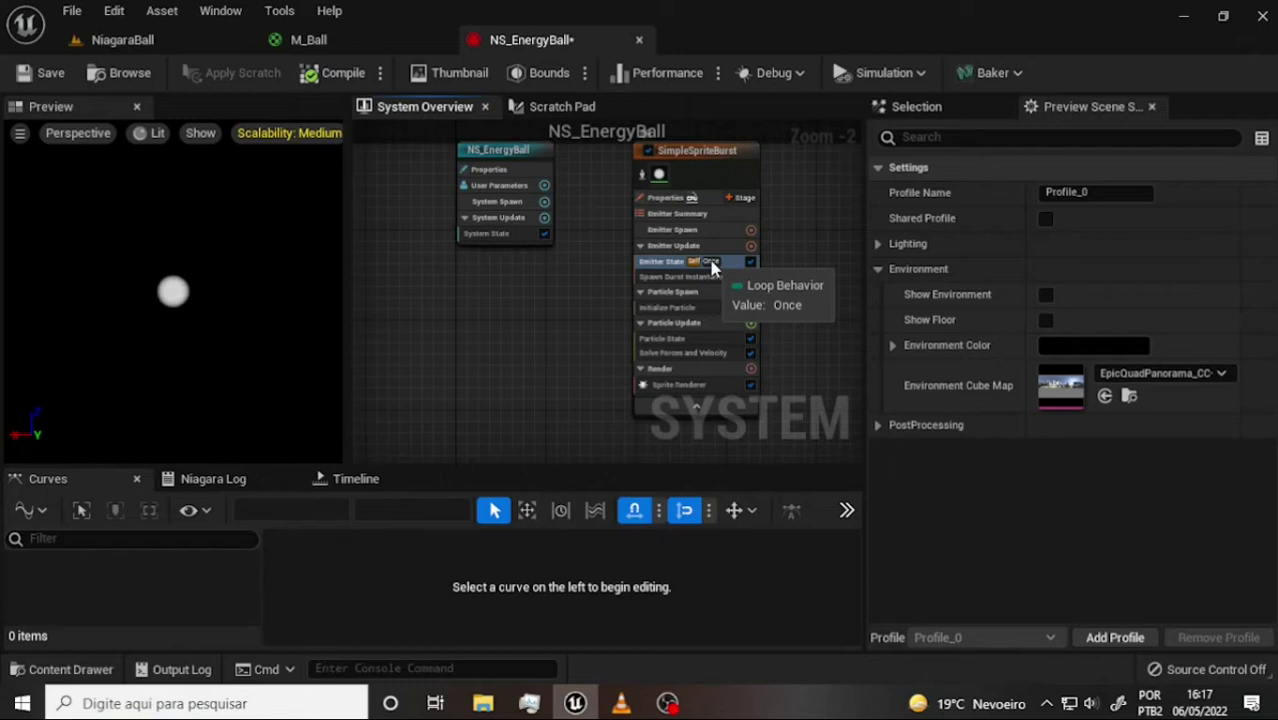
click(712, 262)
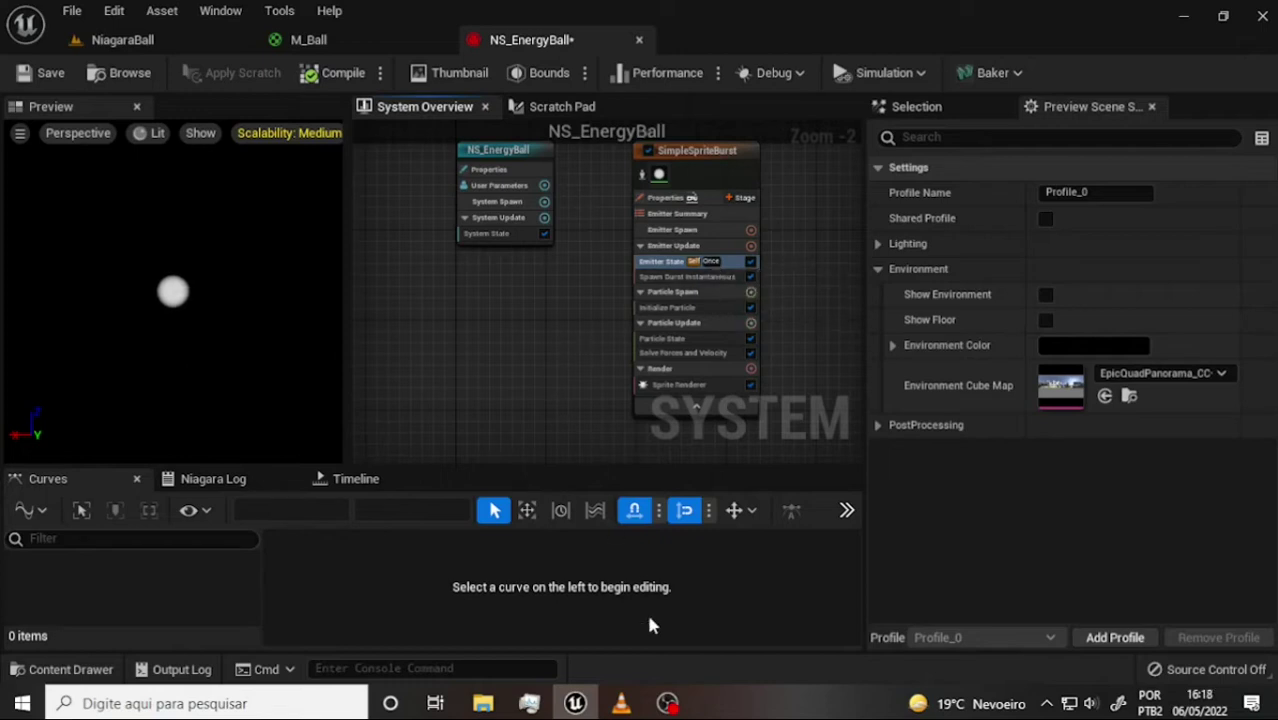
click(669, 705)
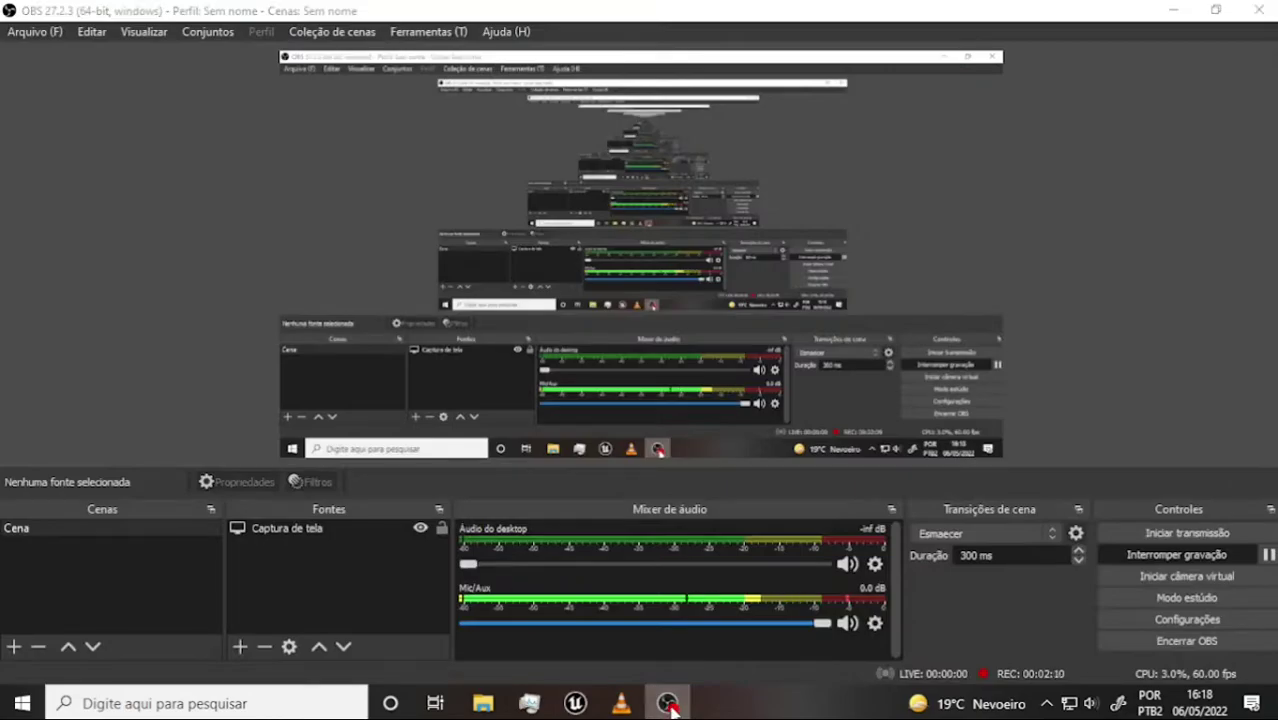
click(669, 705)
click(620, 705)
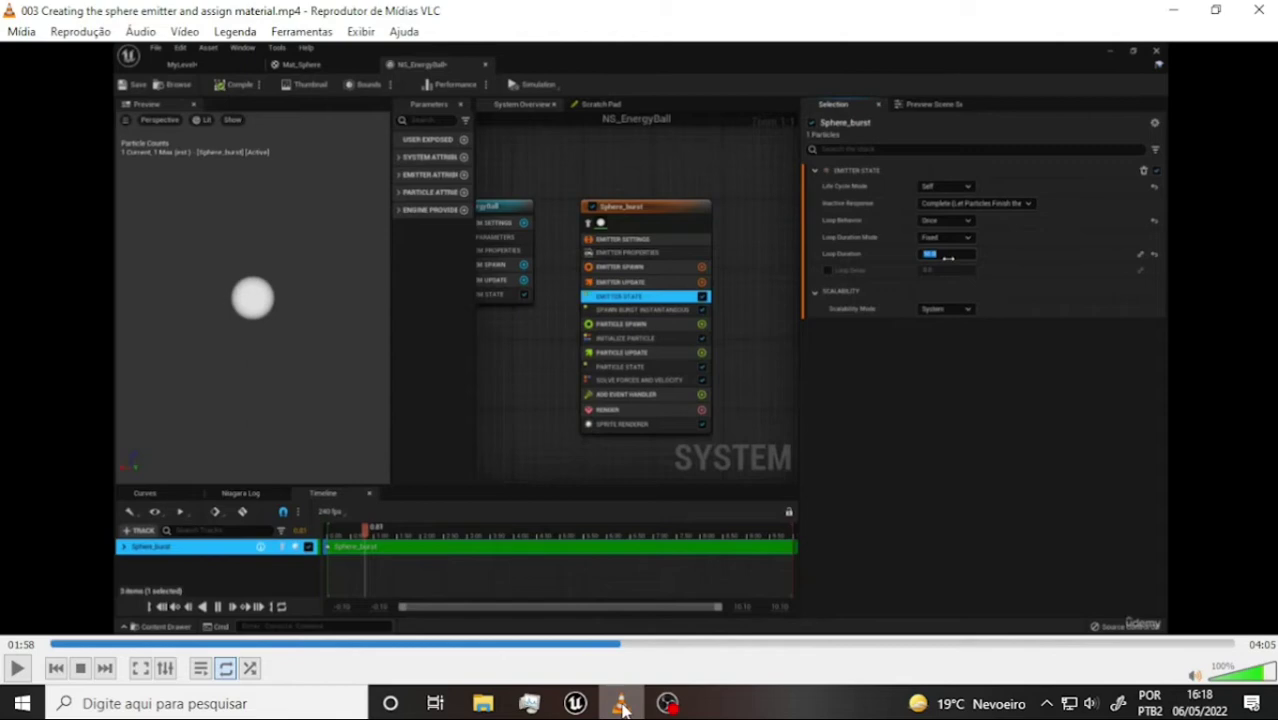
click(620, 705)
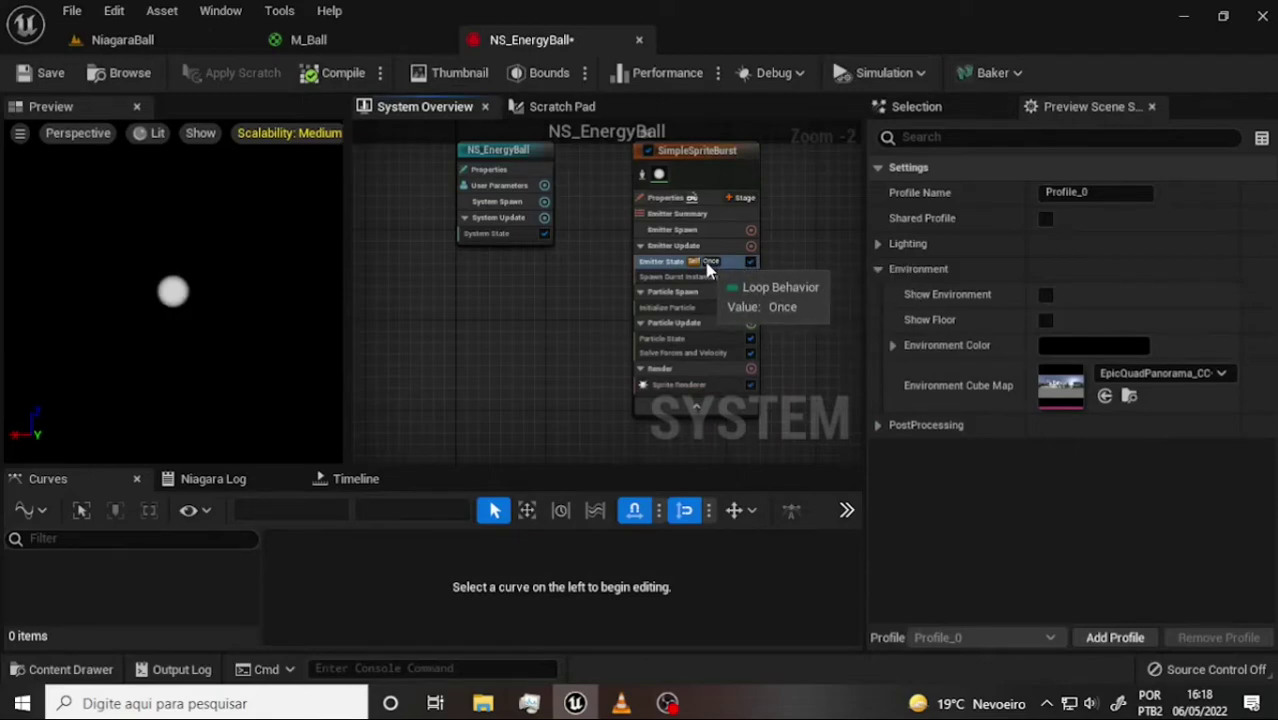
Select the Emitter State module and expand the Preview Scene's PostProcessing settings
right_click(713, 268)
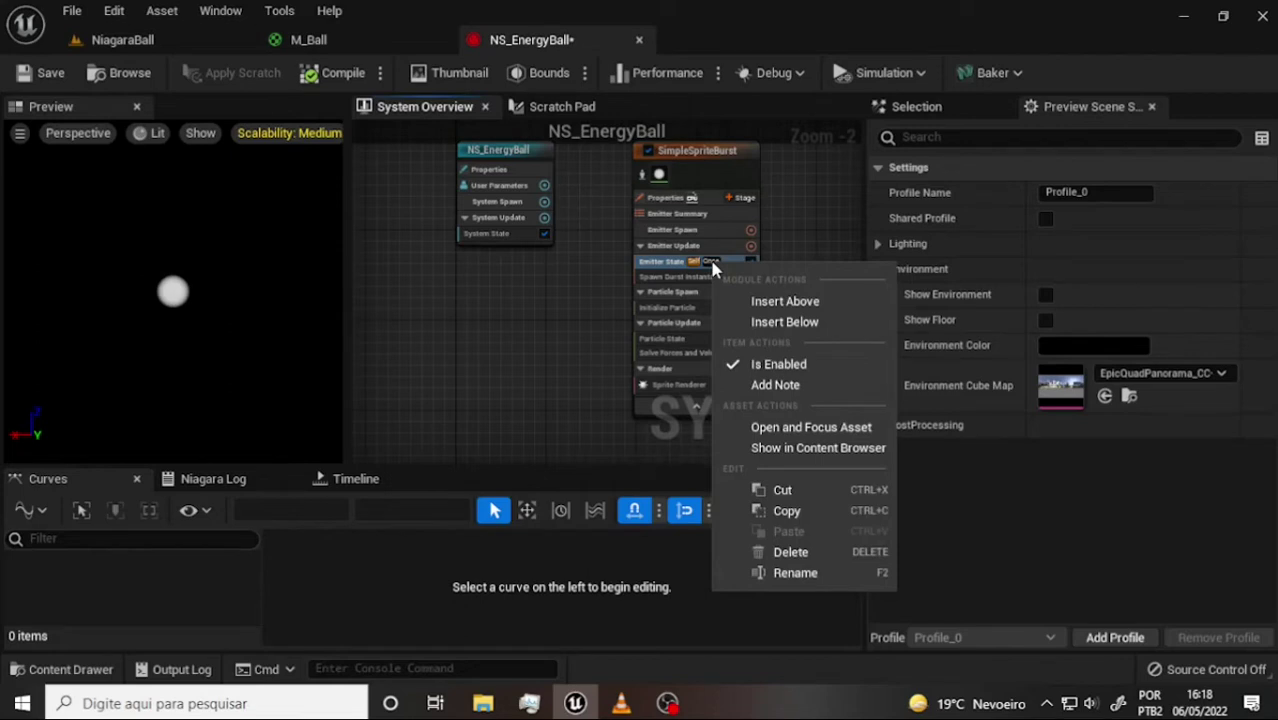
click(692, 266)
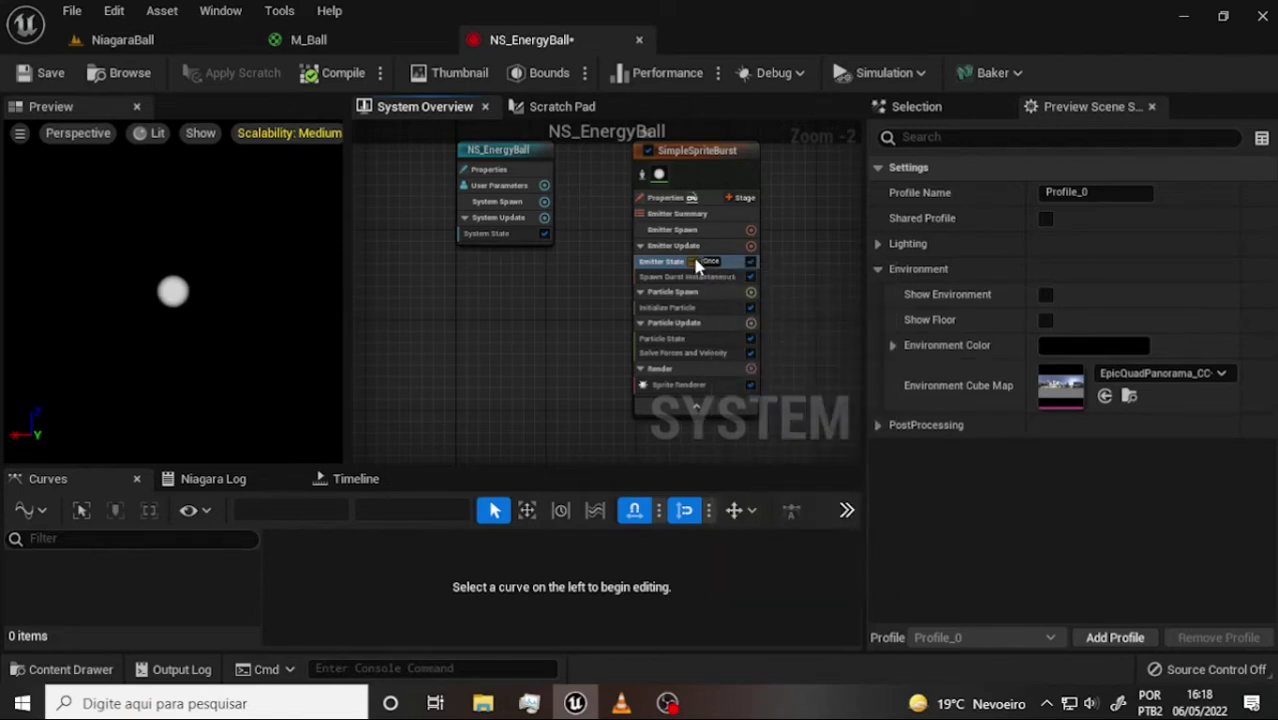
click(692, 266)
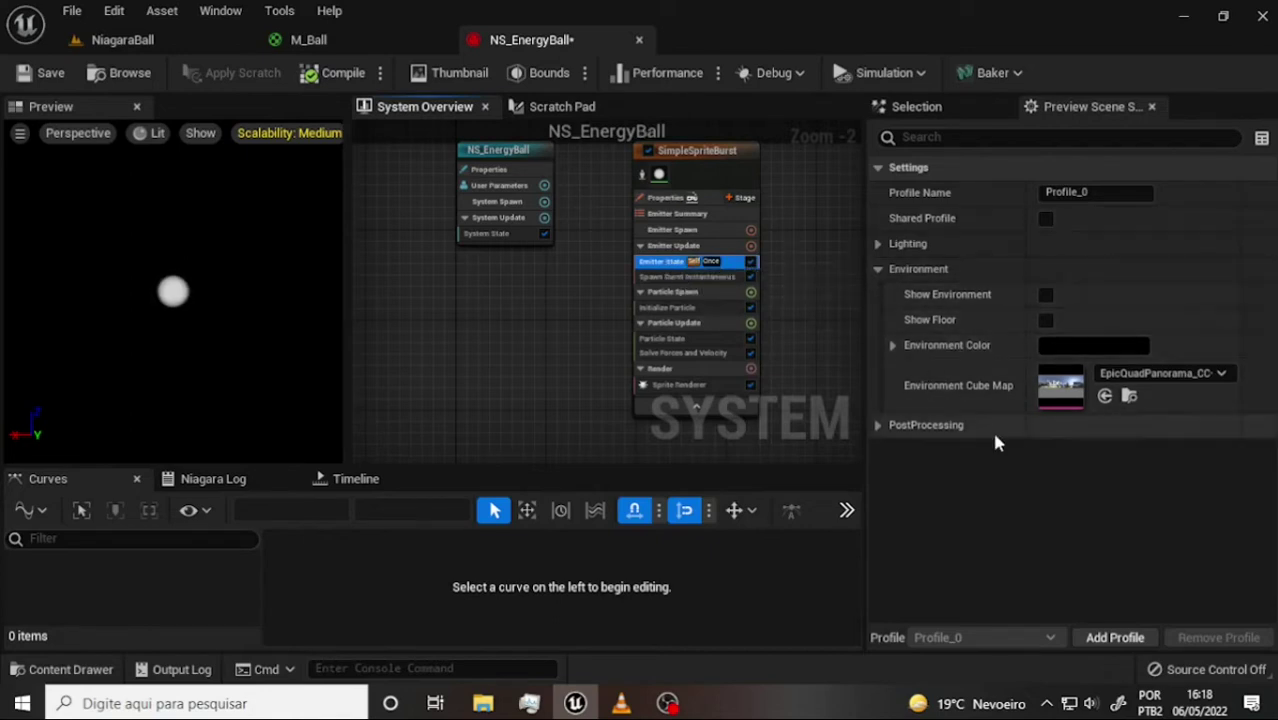
click(879, 425)
scroll(1032, 328, down, 1)
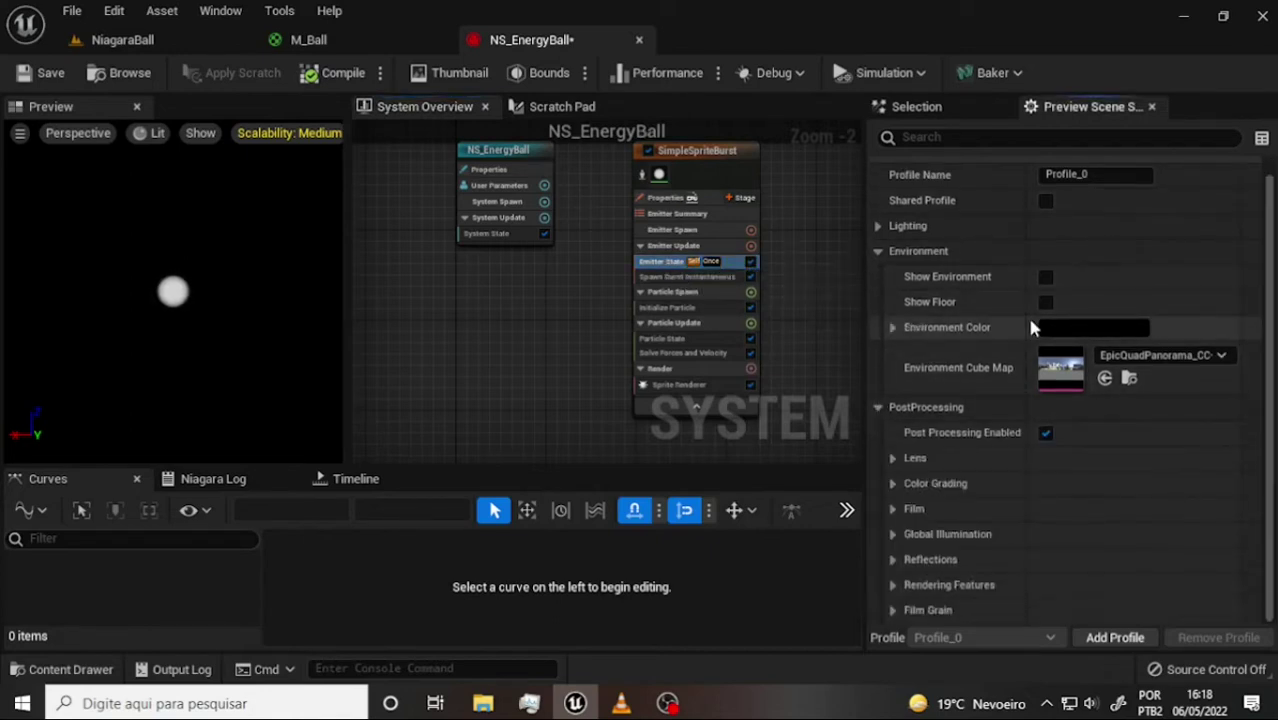
scroll(1032, 328, up, 1)
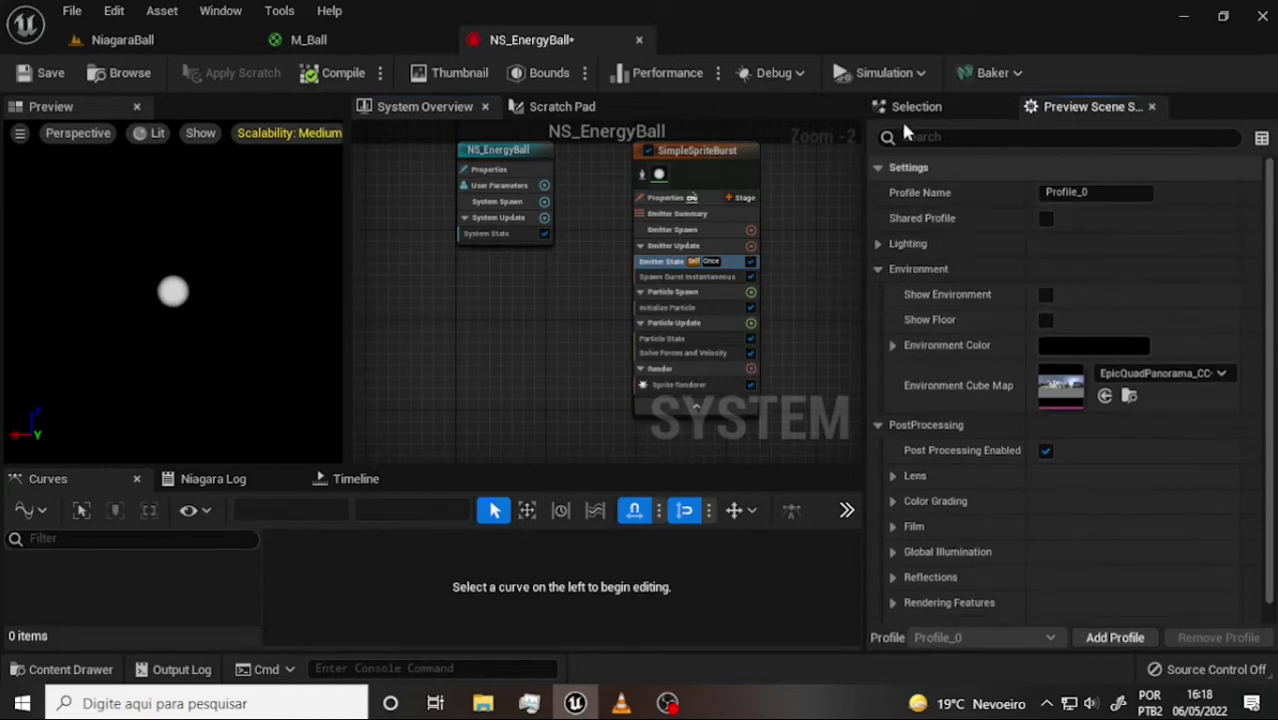
Keep the Emitter State life cycle mode as Self and set its loop duration to 50.0
click(928, 107)
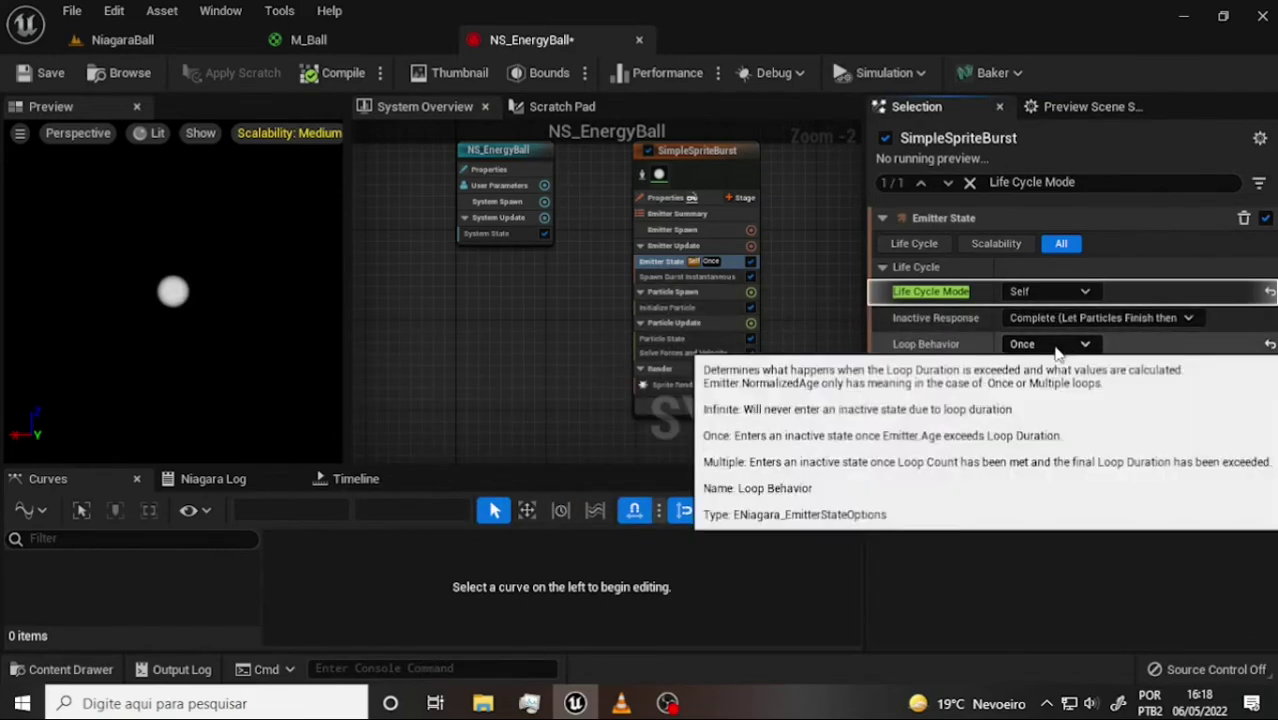
mouse_move(924, 357)
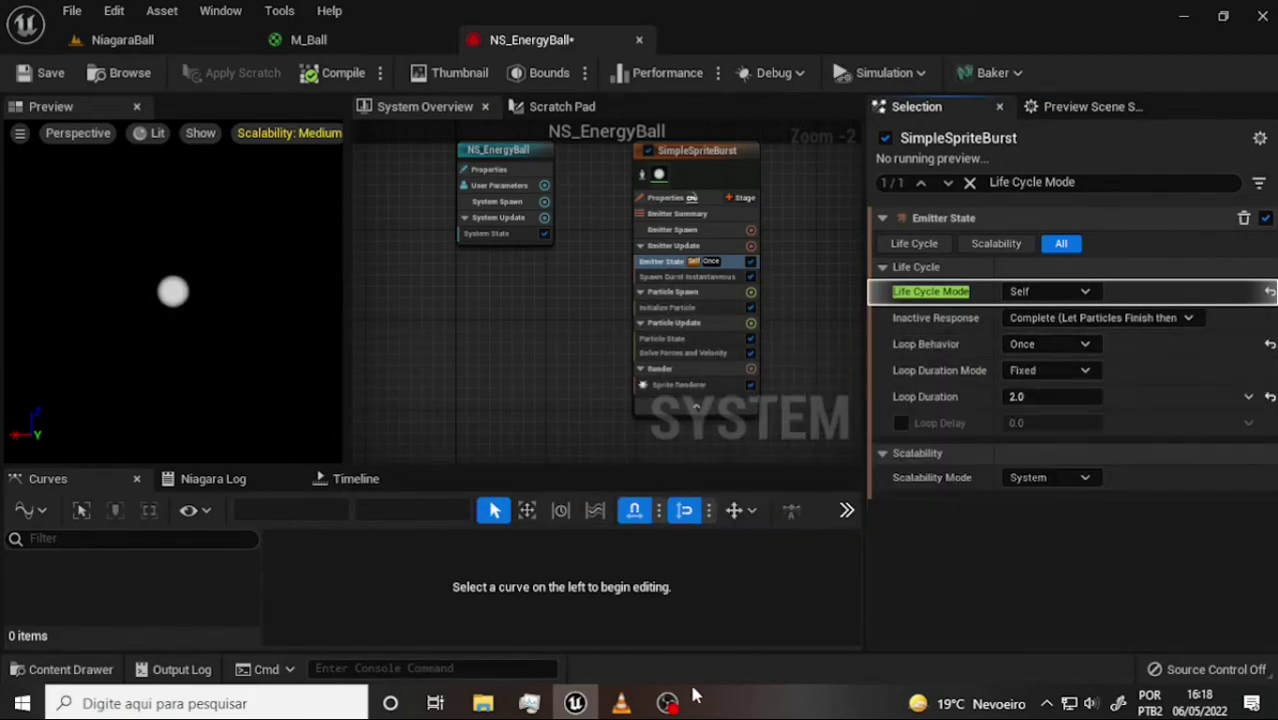
click(1050, 291)
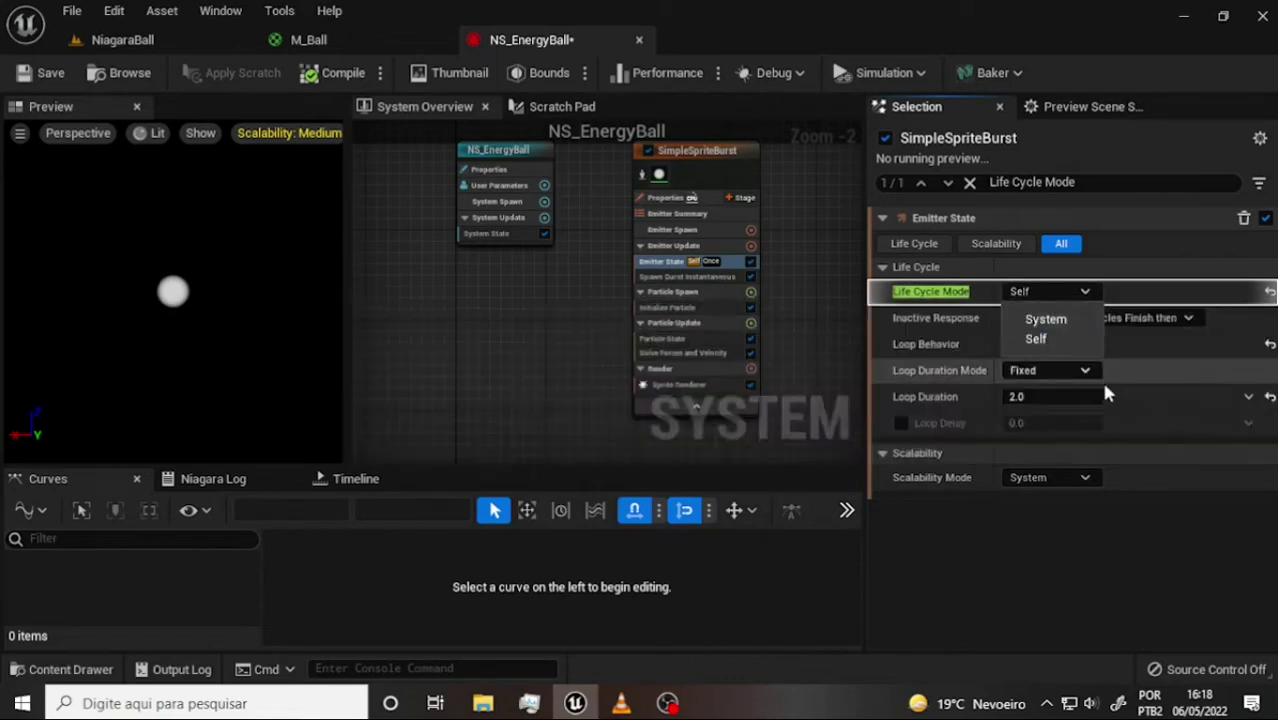
click(1090, 580)
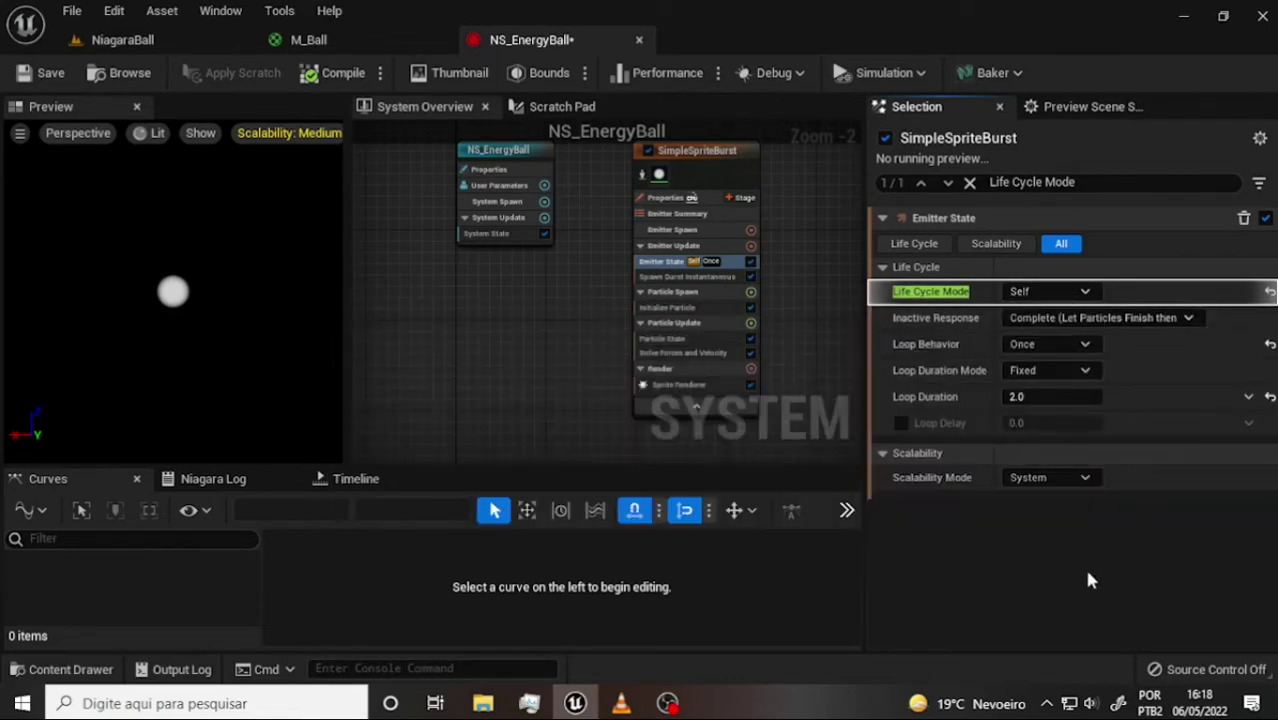
click(1021, 396)
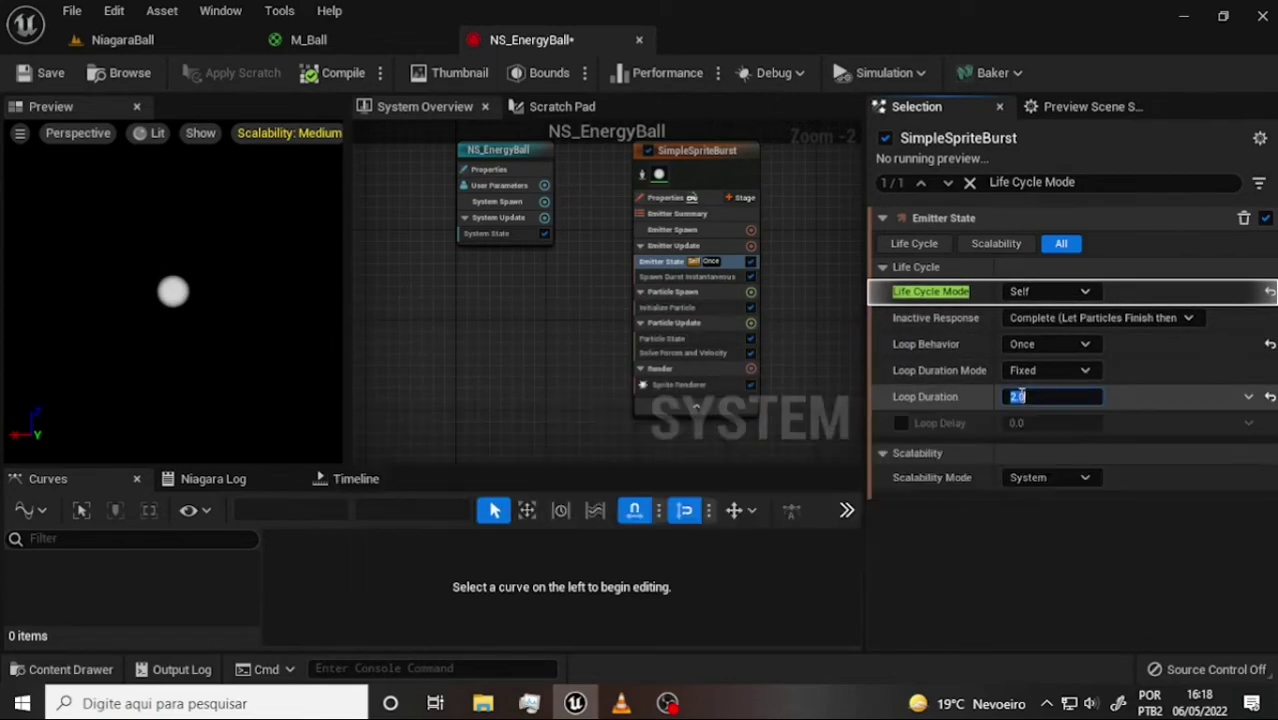
text(50)
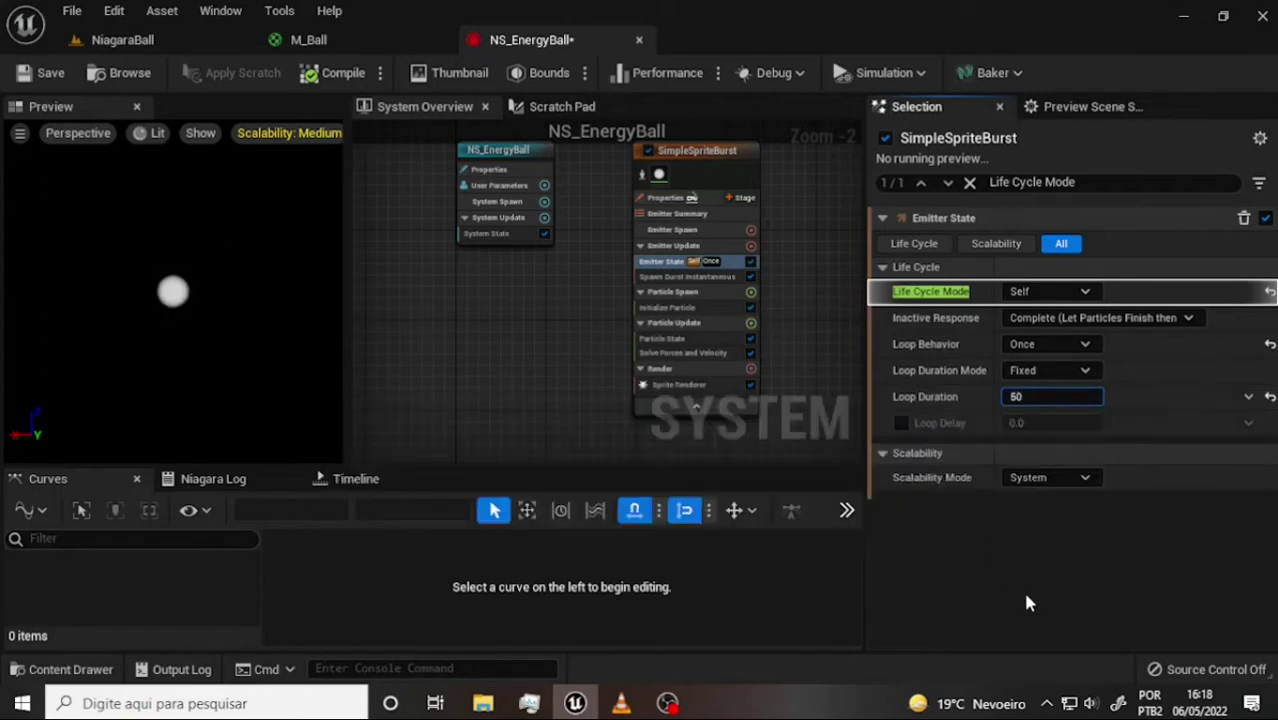
key(Return)
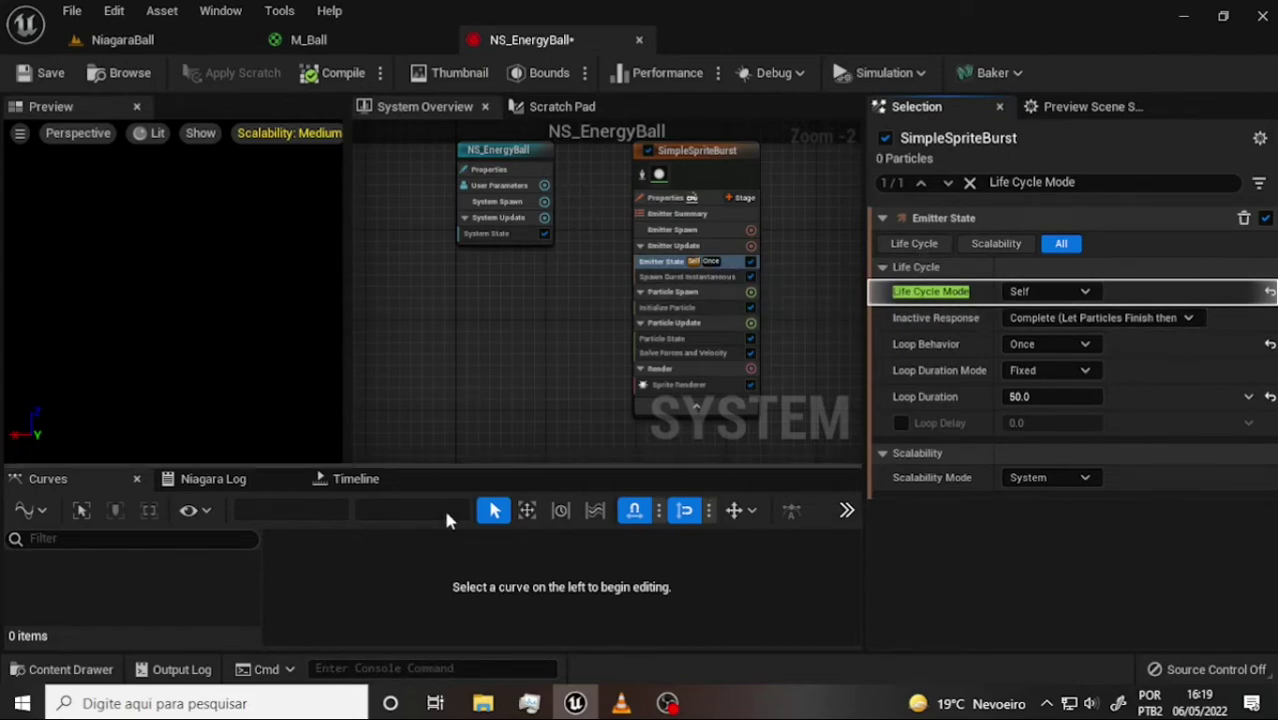
Compare with the tutorial video and review the Inactive Response options without changing them
click(620, 705)
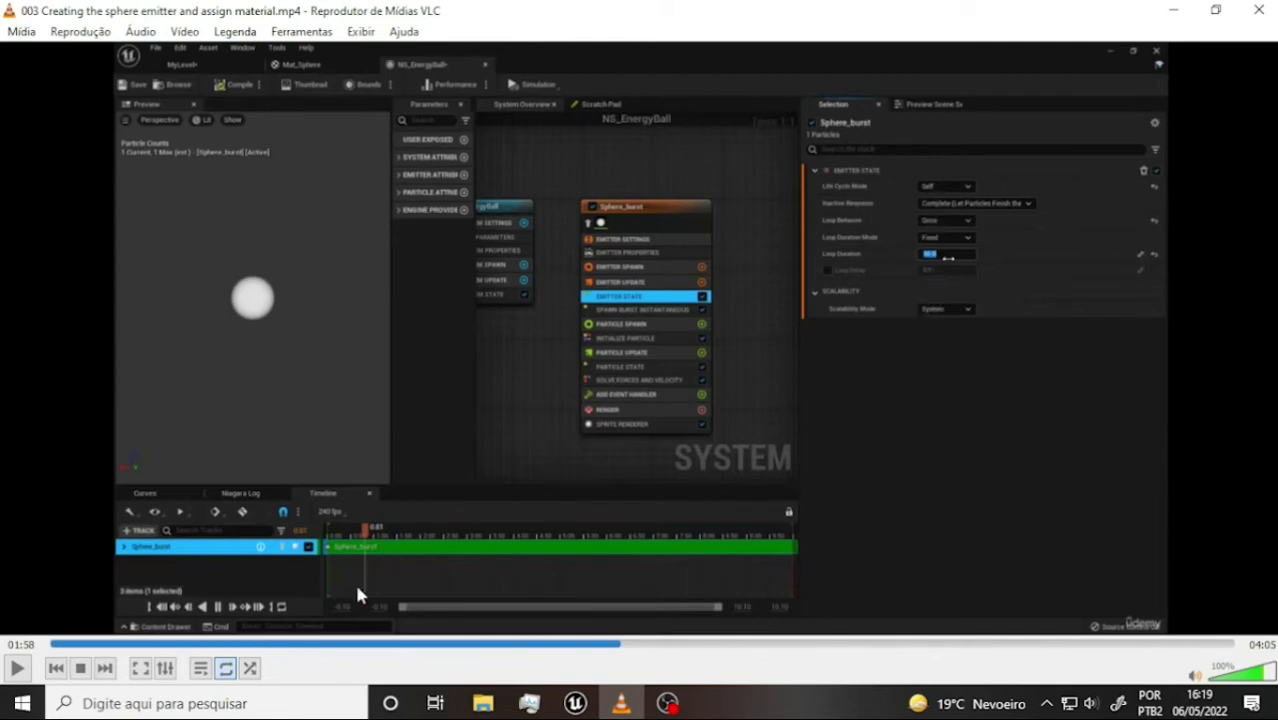
click(574, 704)
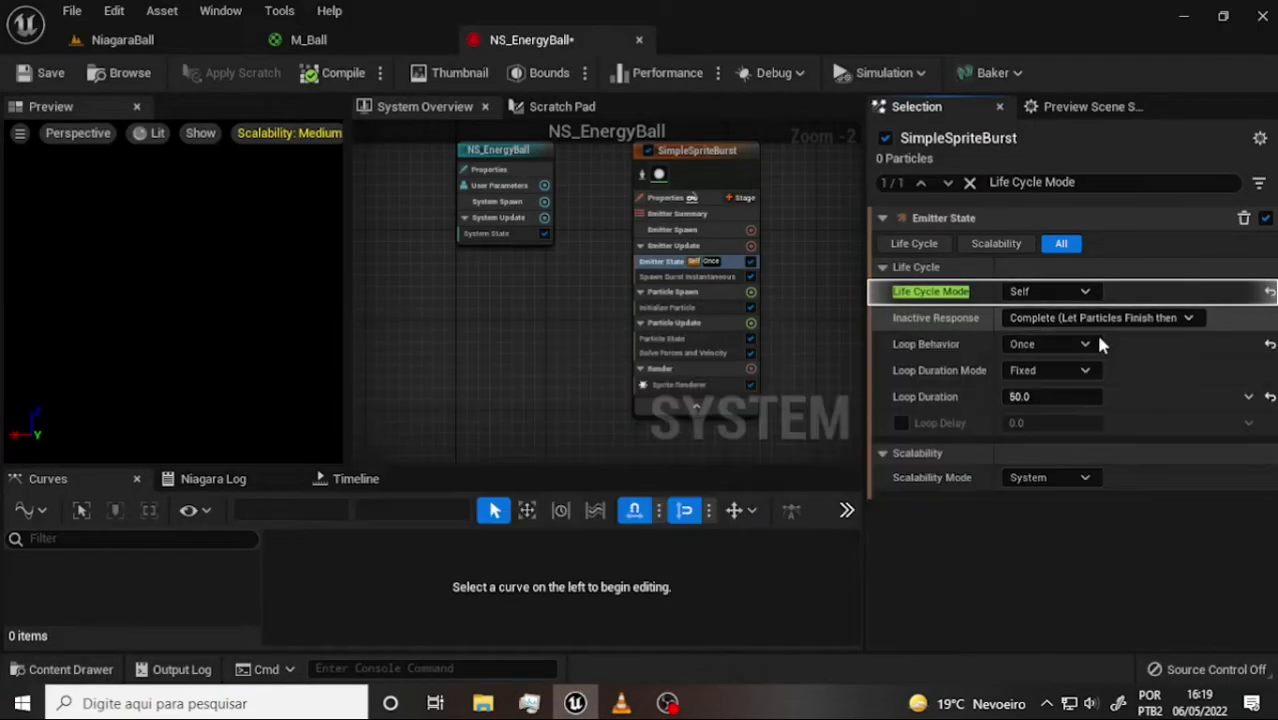
click(1188, 318)
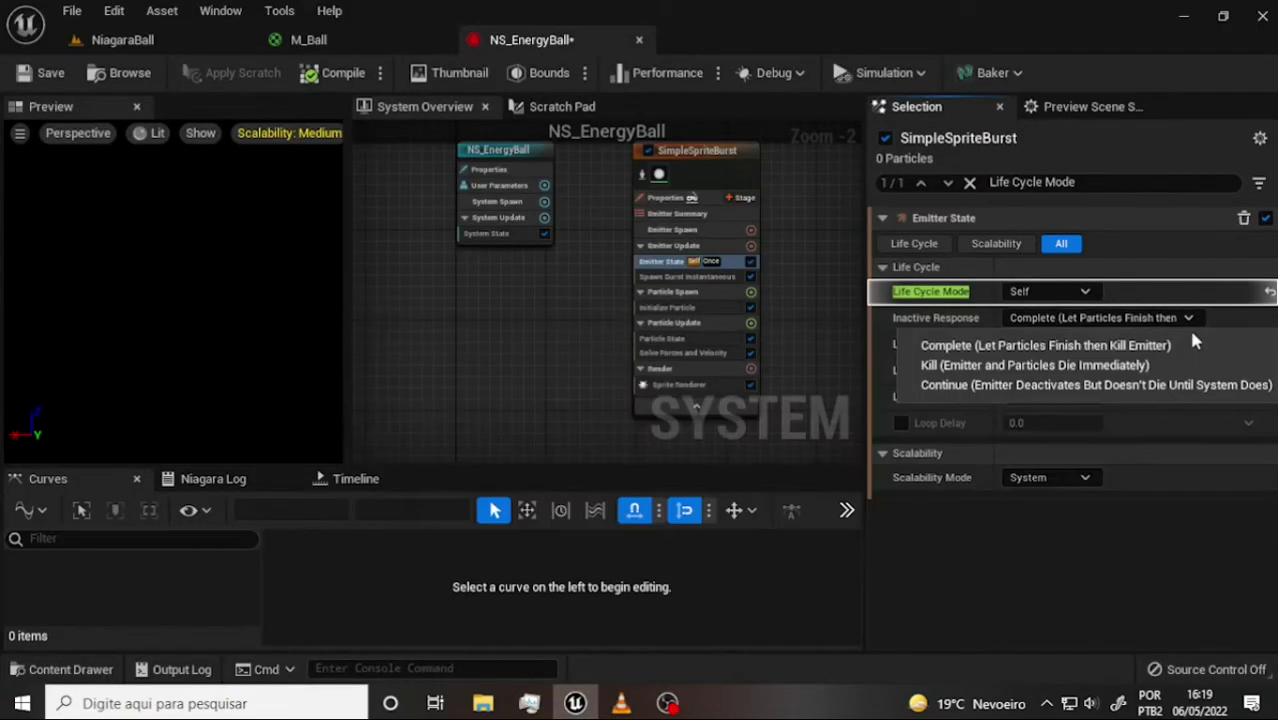
click(1013, 532)
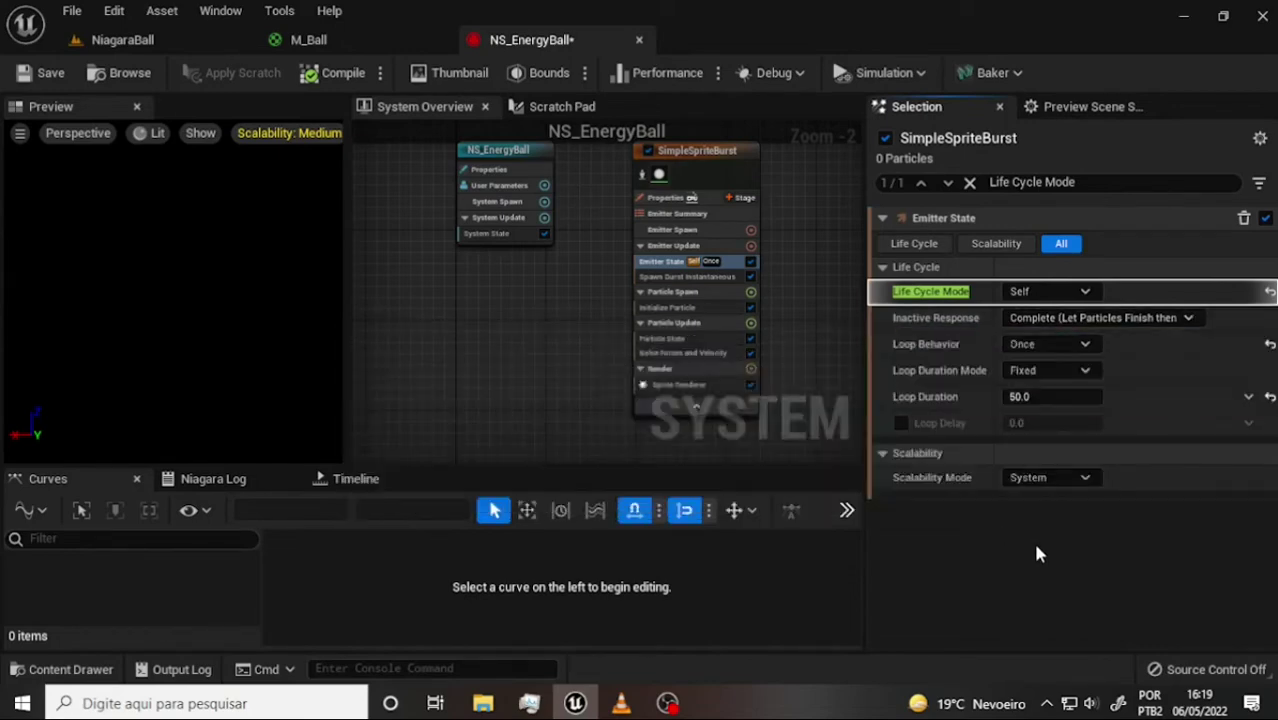
Recheck the tutorial video, then show SimpleSpriteBurst's Initialize Particle settings
click(621, 705)
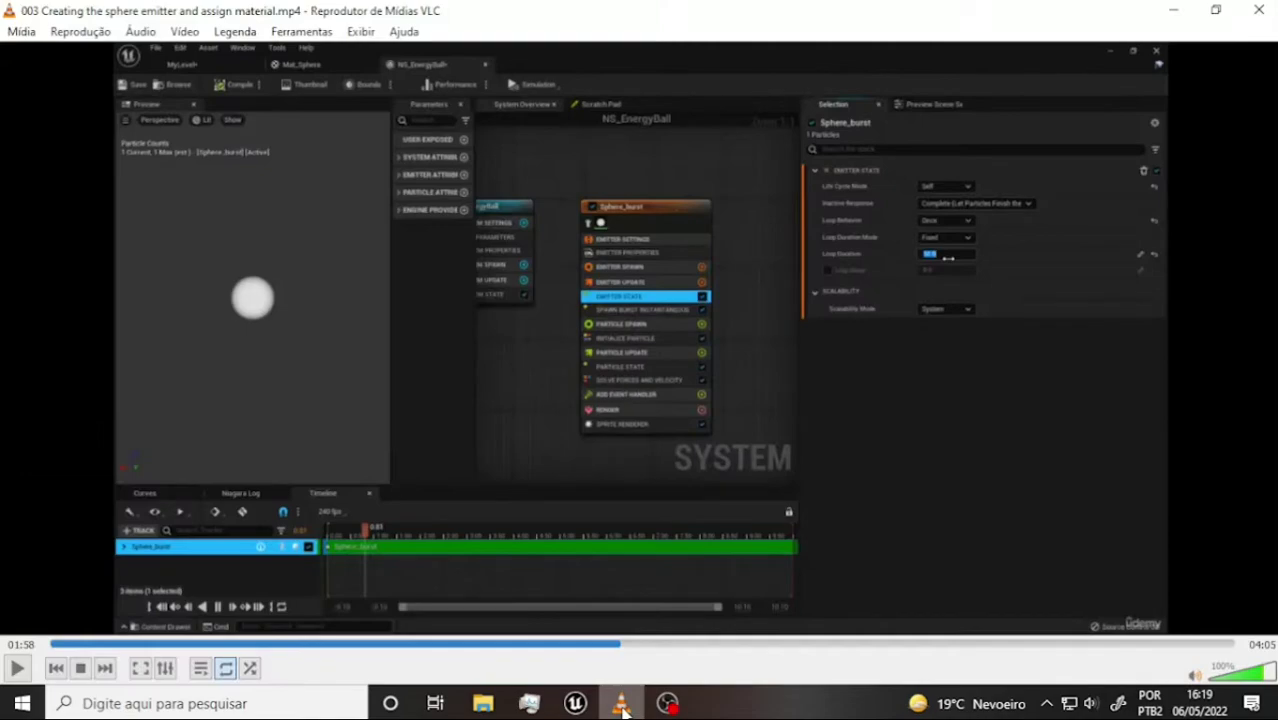
click(621, 705)
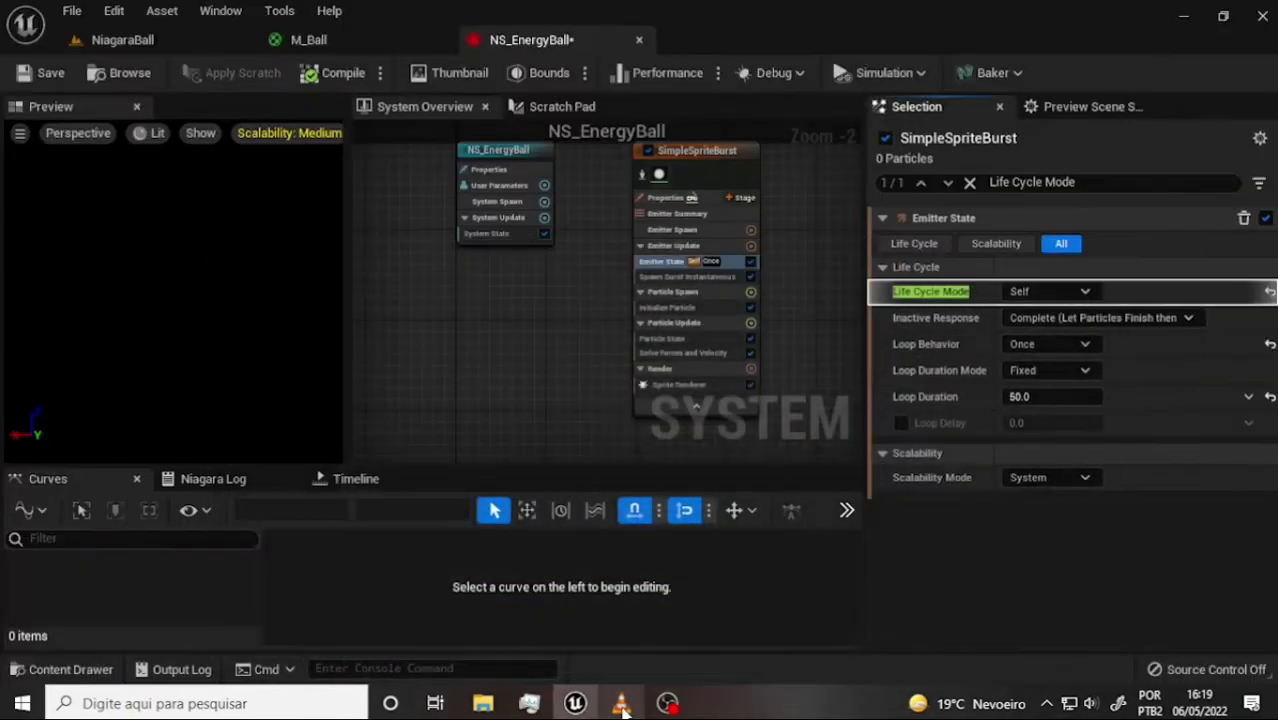
click(621, 705)
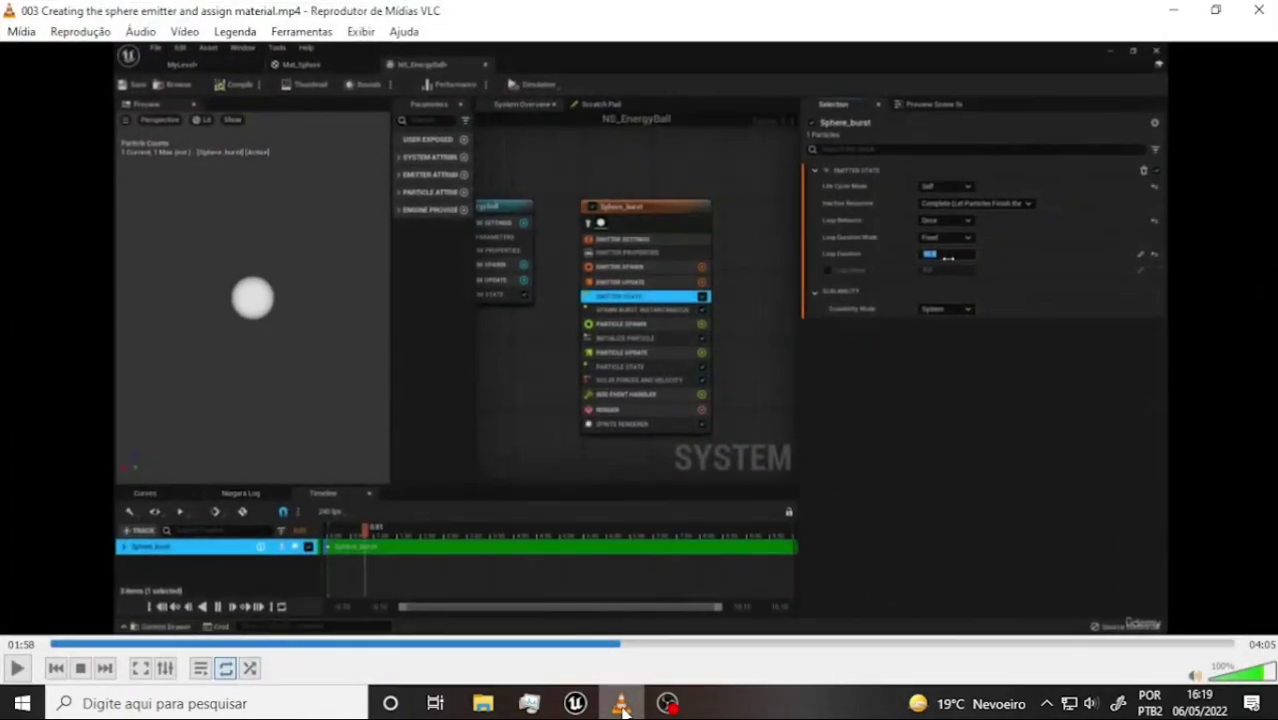
click(621, 705)
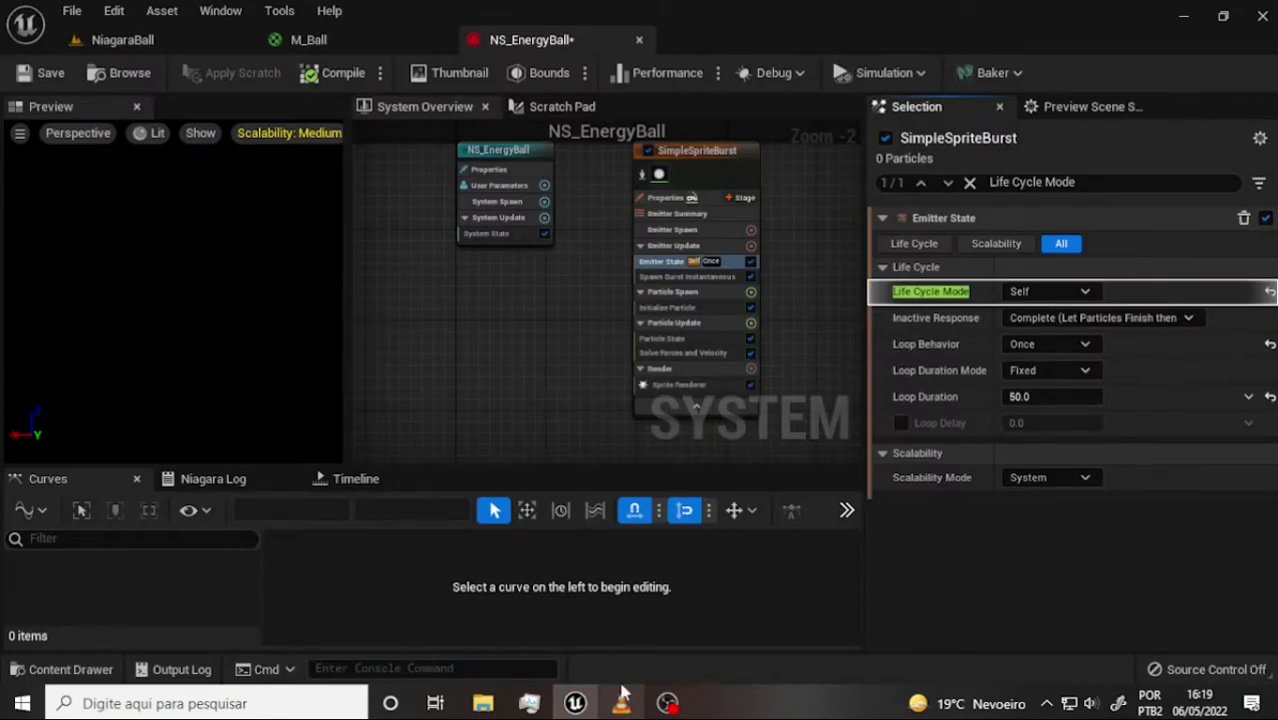
click(668, 705)
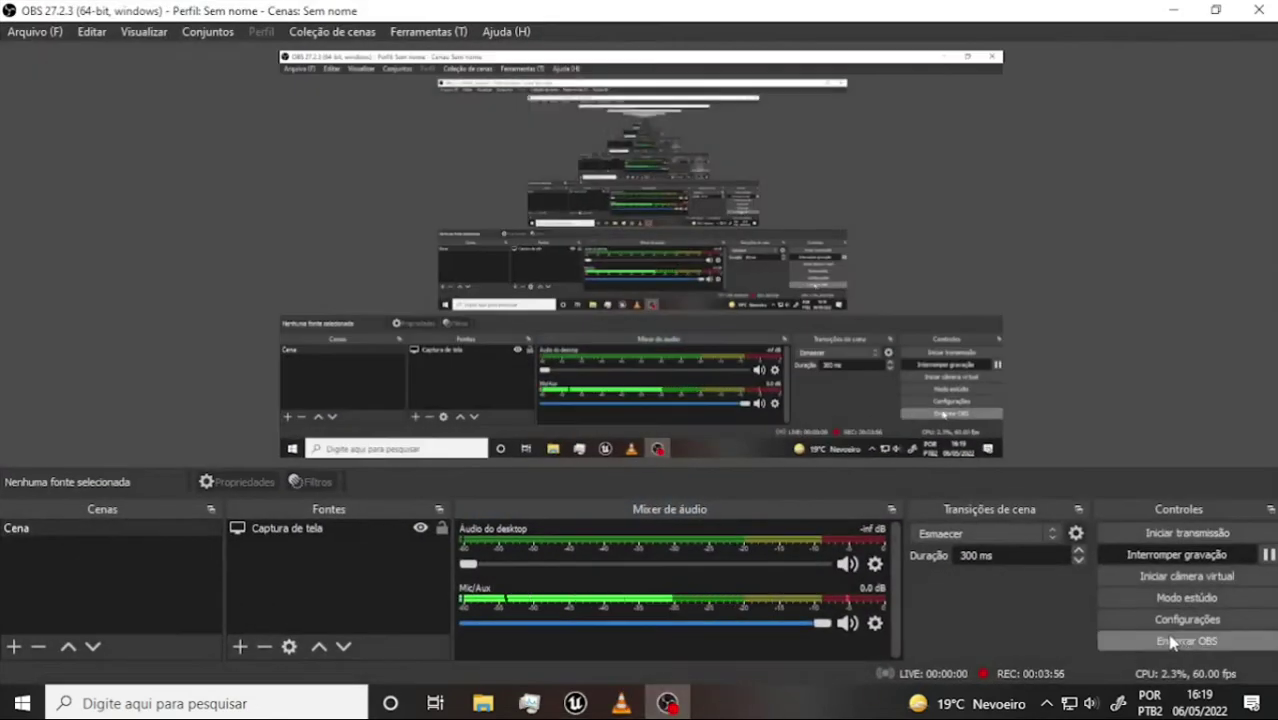
click(668, 705)
click(621, 705)
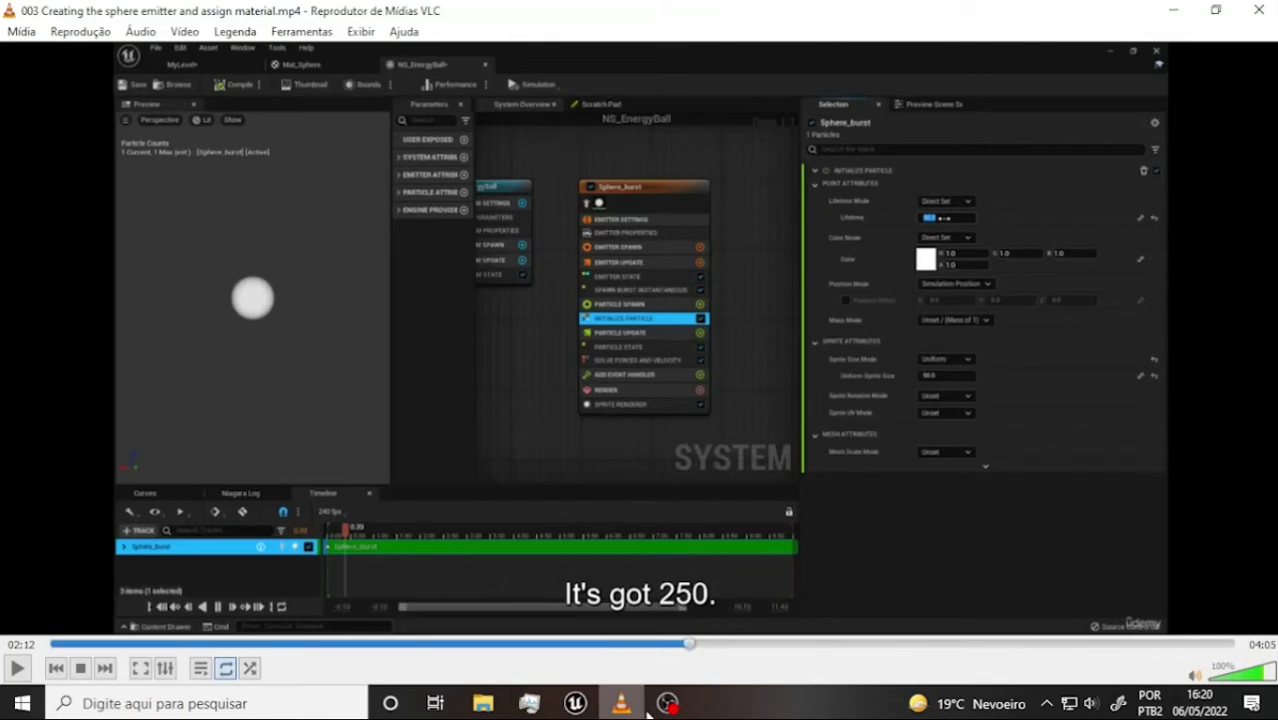
click(572, 707)
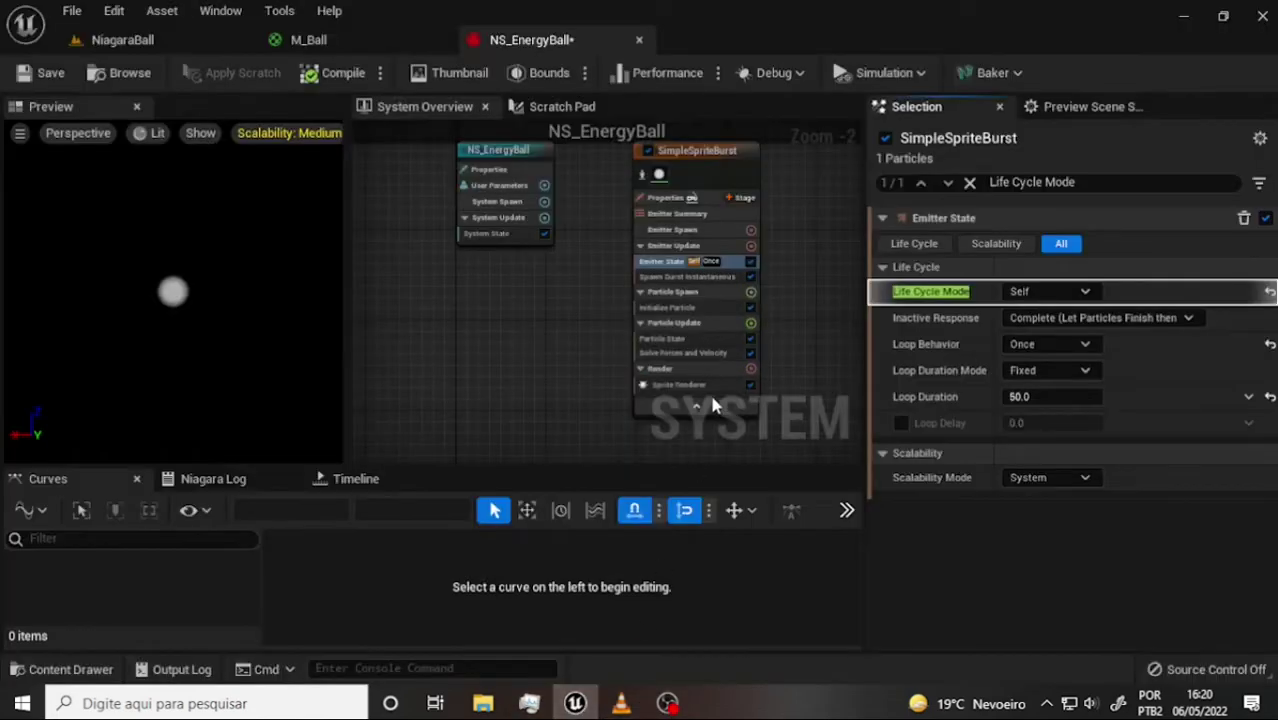
click(670, 312)
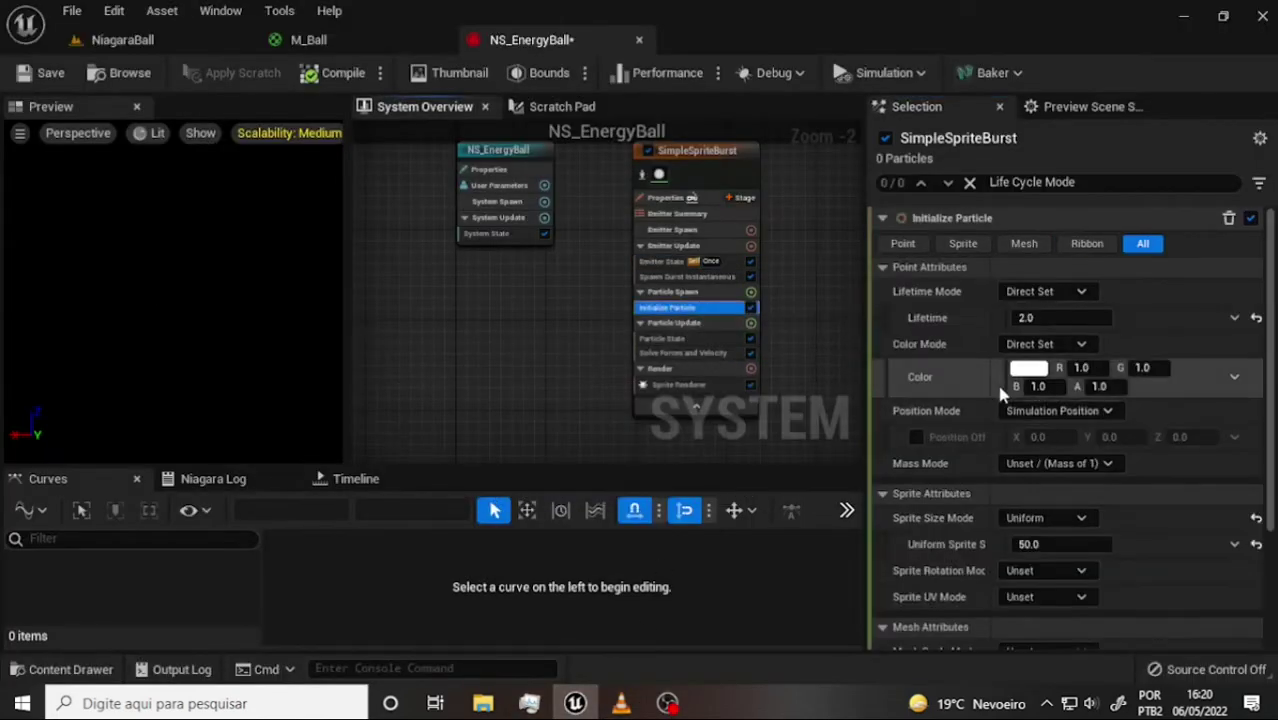
Set the Initialize Particle lifetime to 50.0
click(1027, 318)
text(5)
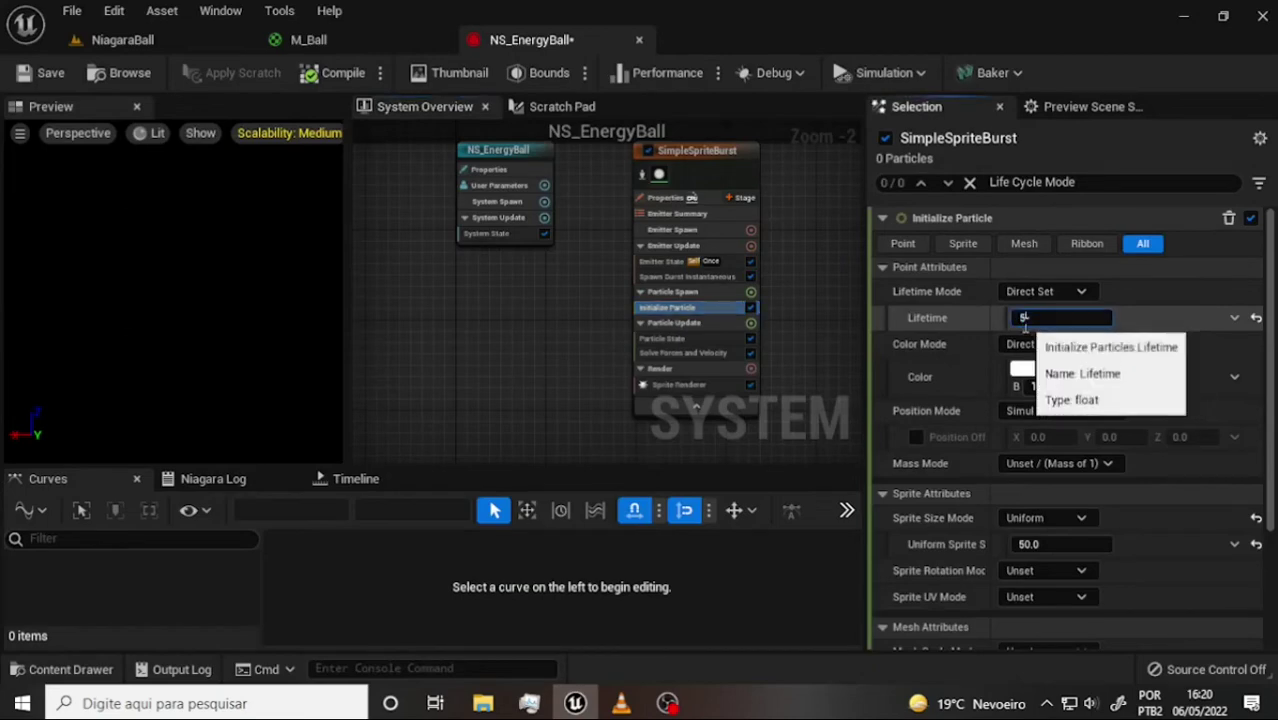
text(0)
key(Return)
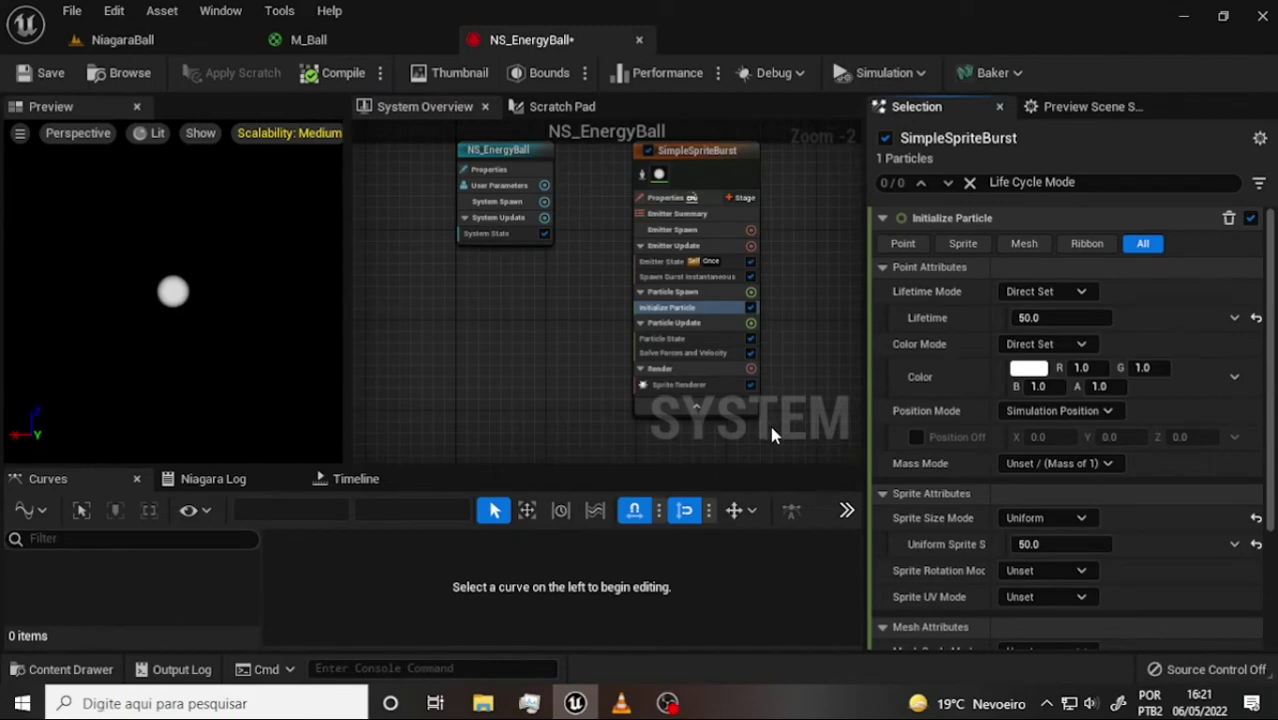
Change the Emitter State loop duration to 1.0
click(690, 264)
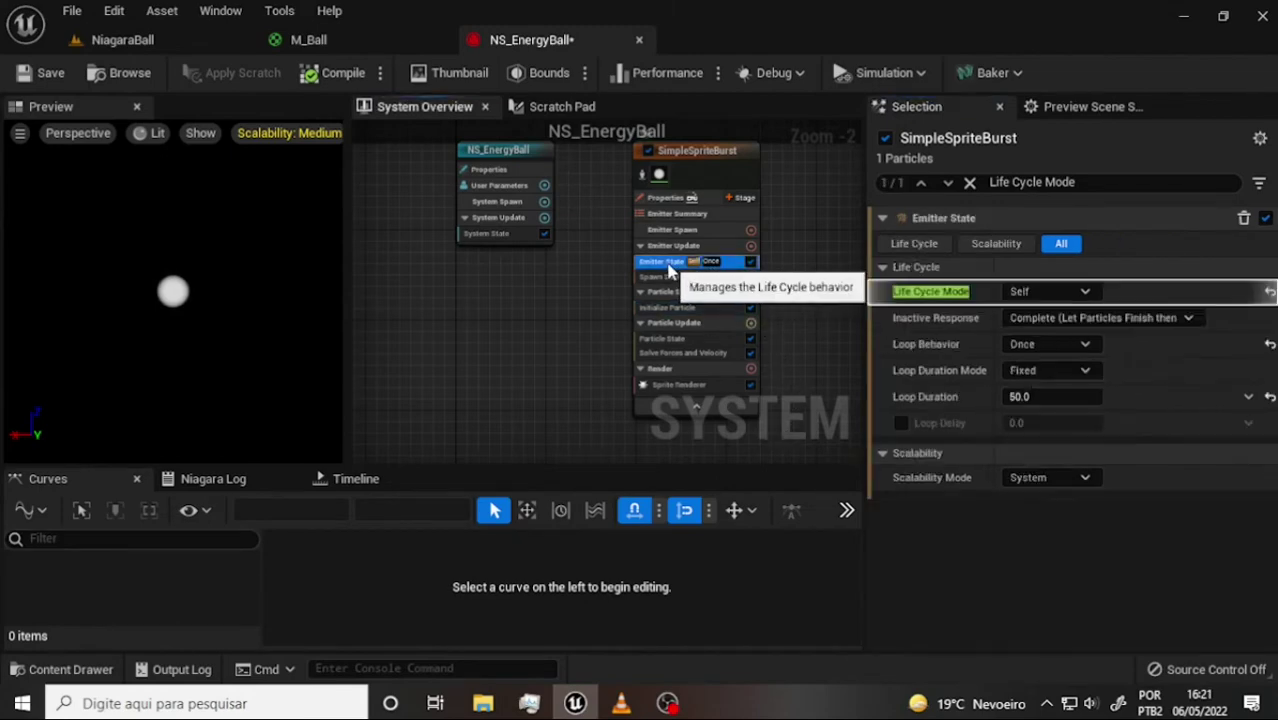
click(1072, 397)
text(1)
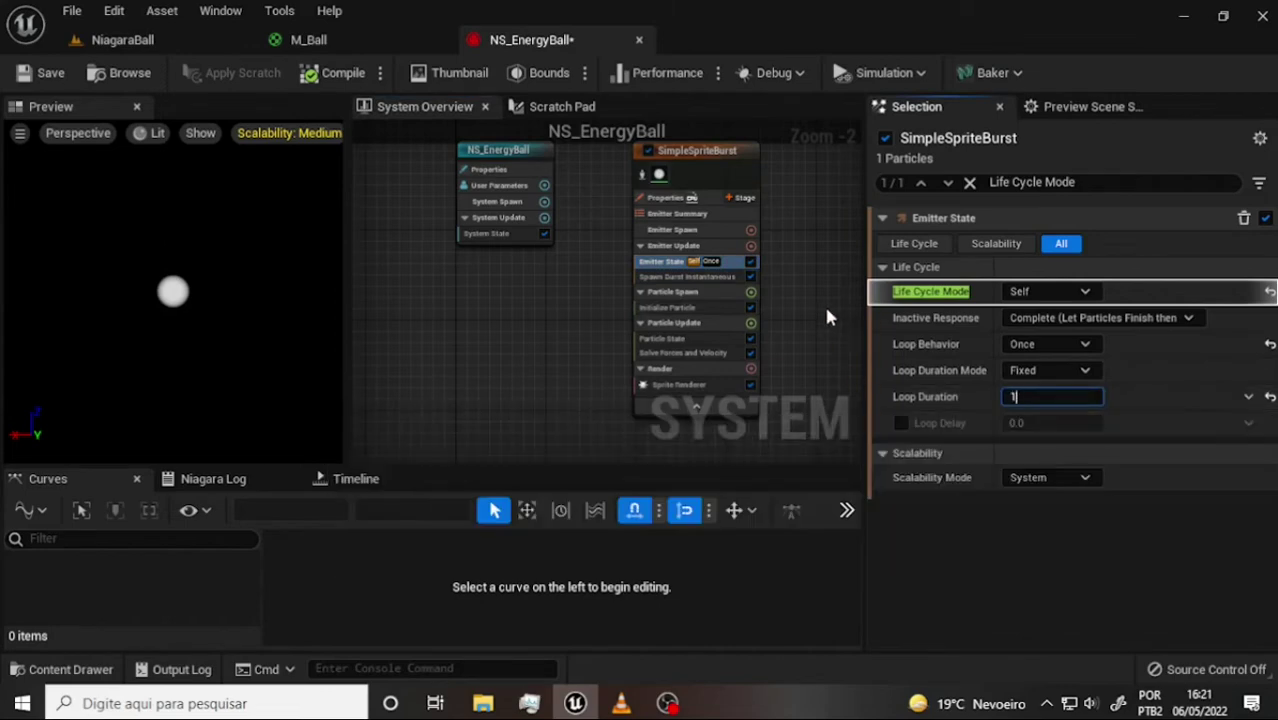
key(Return)
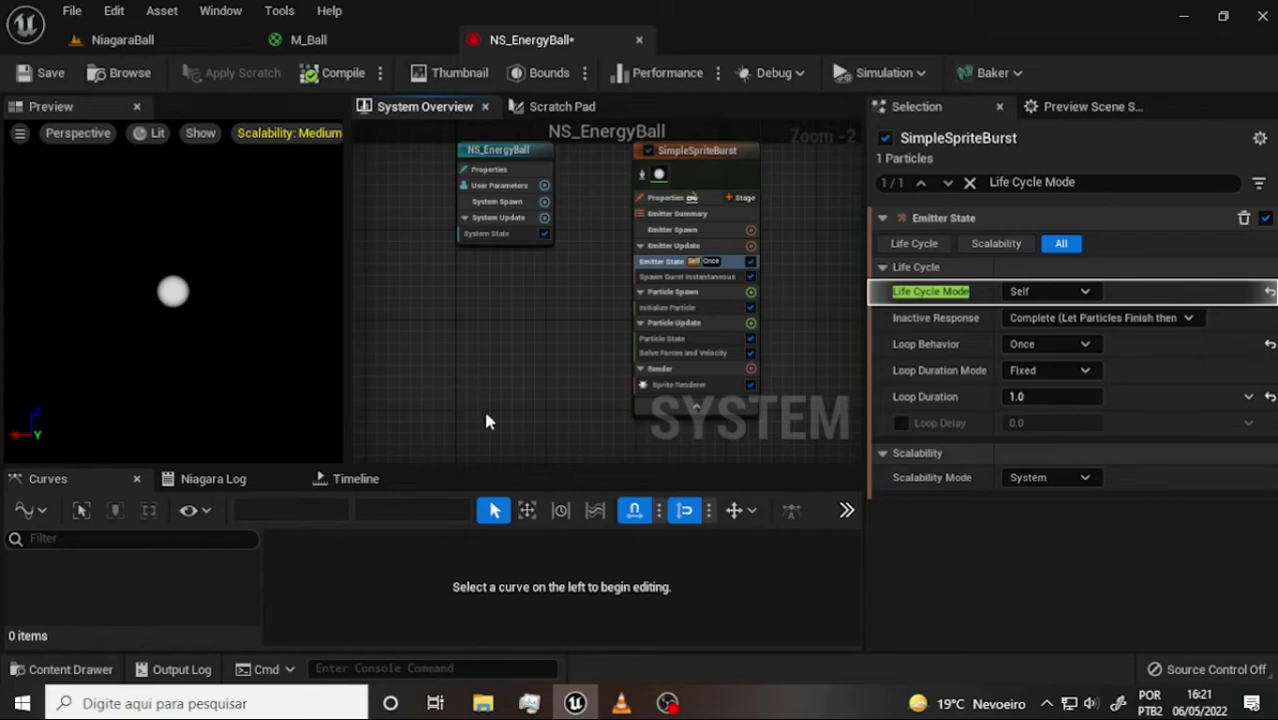
Delete the Sprite Renderer, add a Mesh Renderer in its place, then check the tutorial video
click(684, 388)
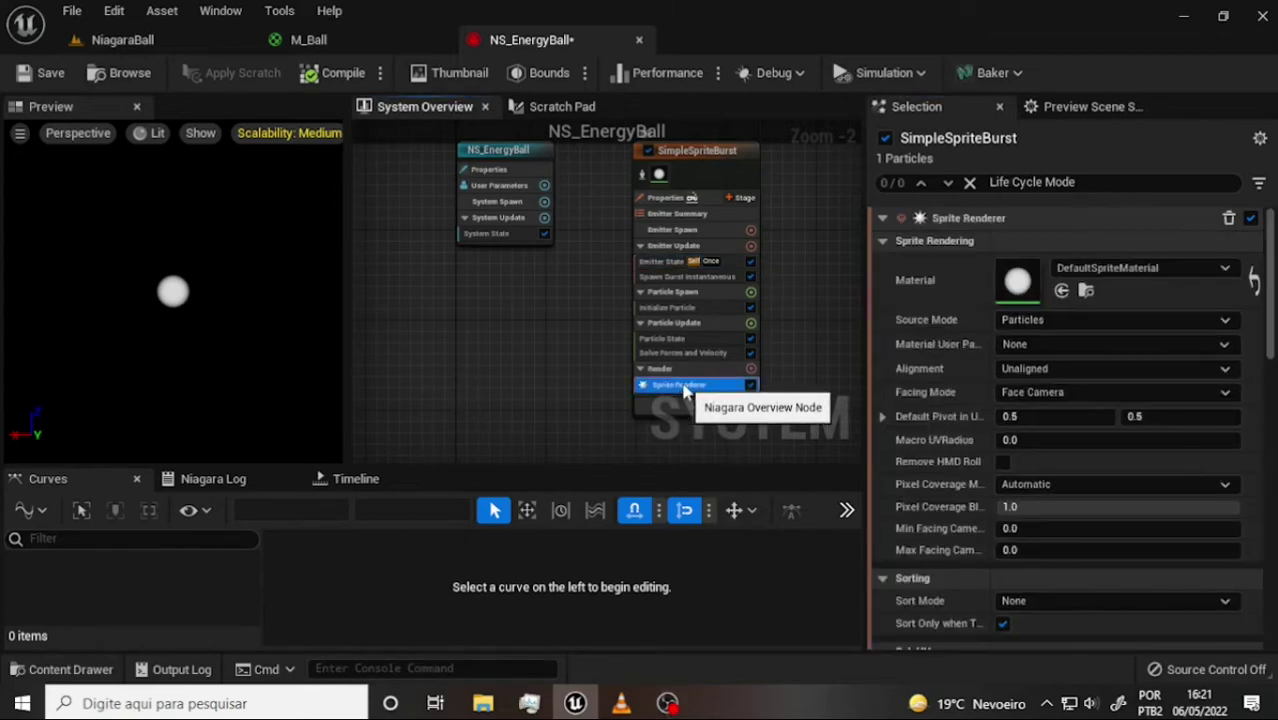
key(Delete)
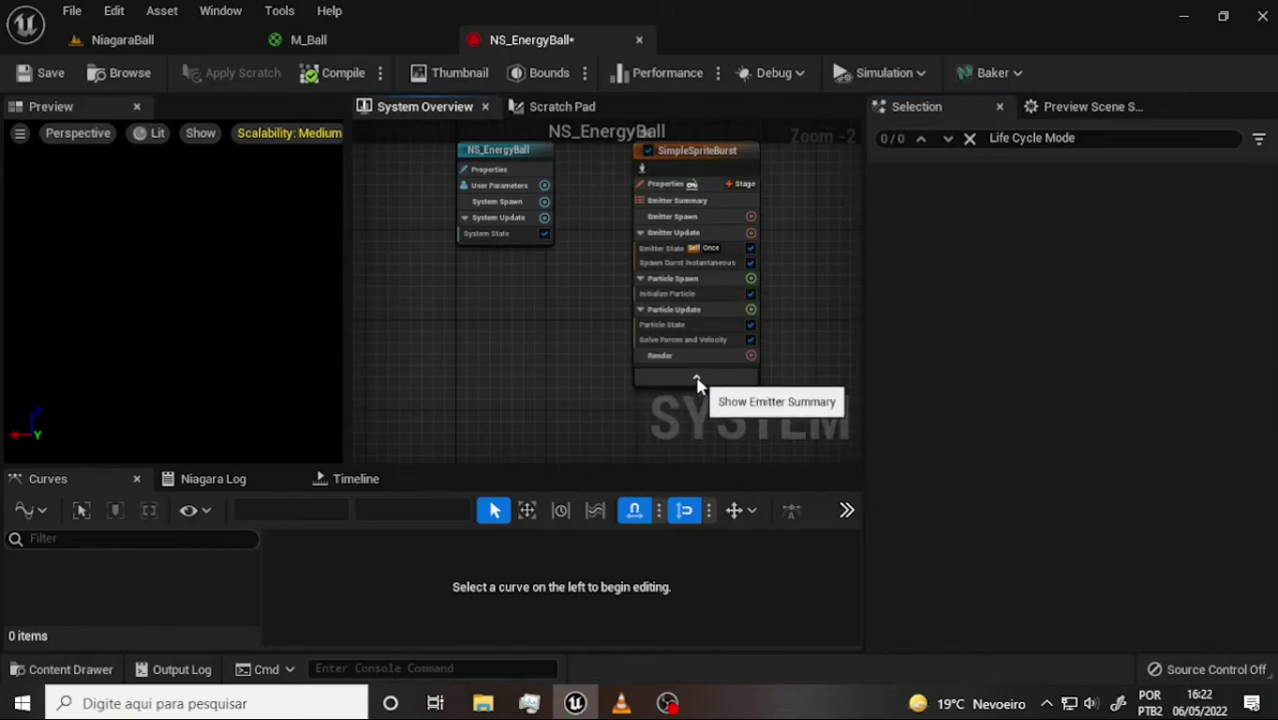
click(751, 357)
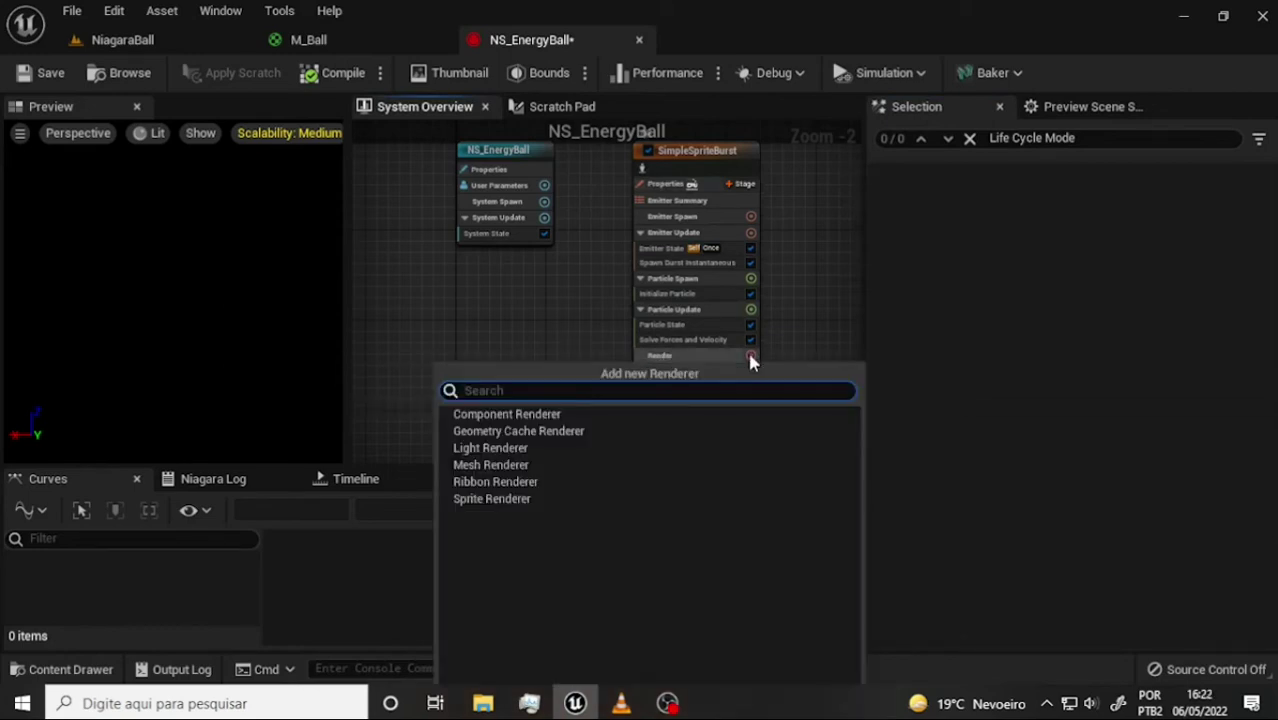
click(502, 466)
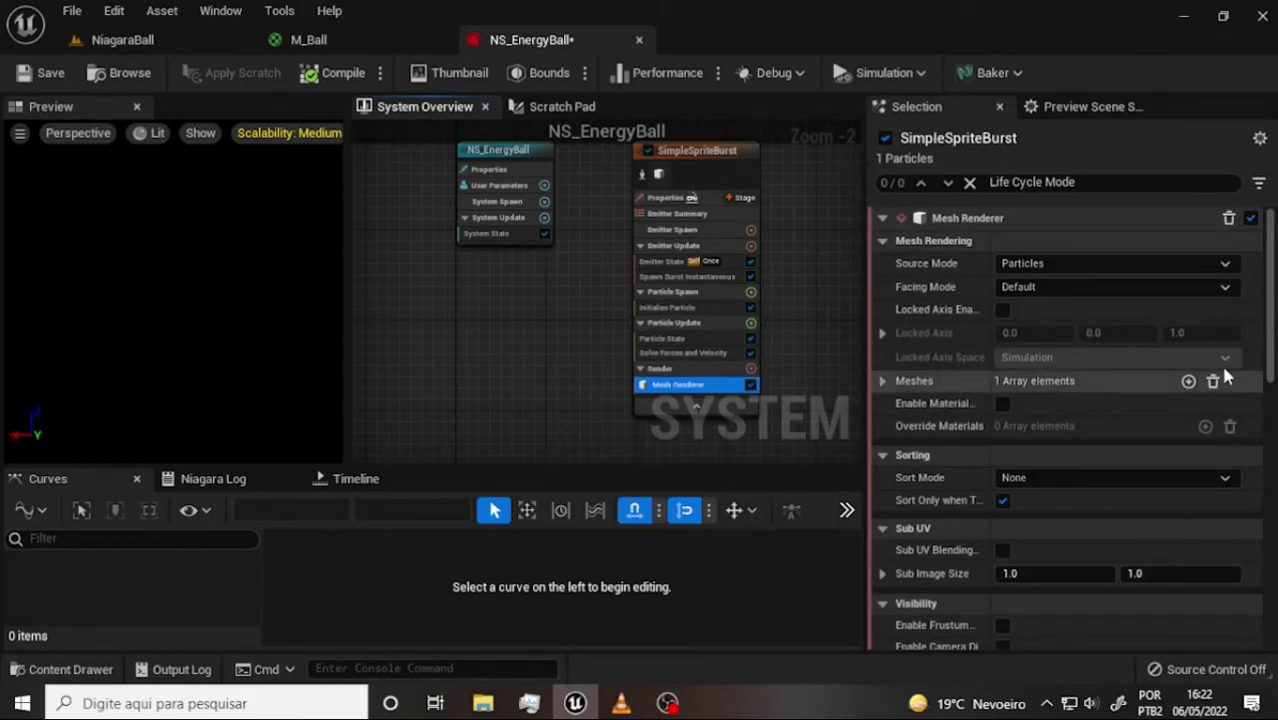
scroll(1116, 324, down, 3)
scroll(1116, 324, up, 3)
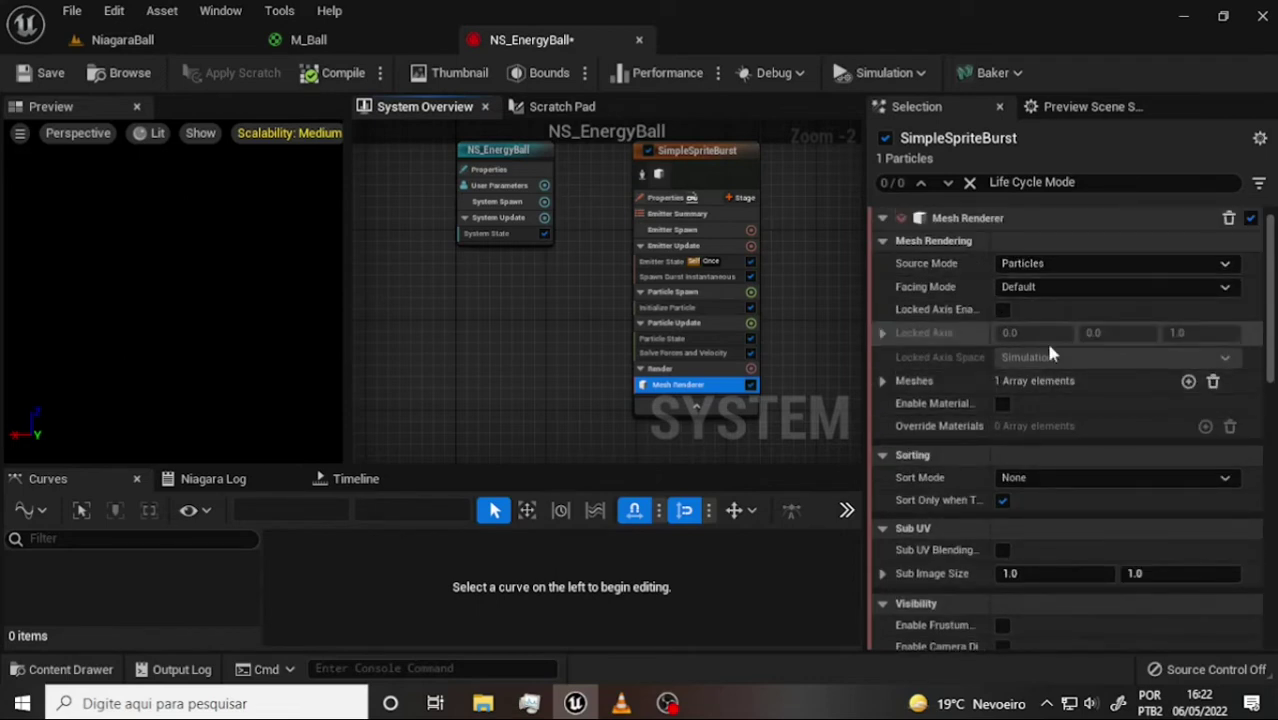
scroll(1090, 410, down, 3)
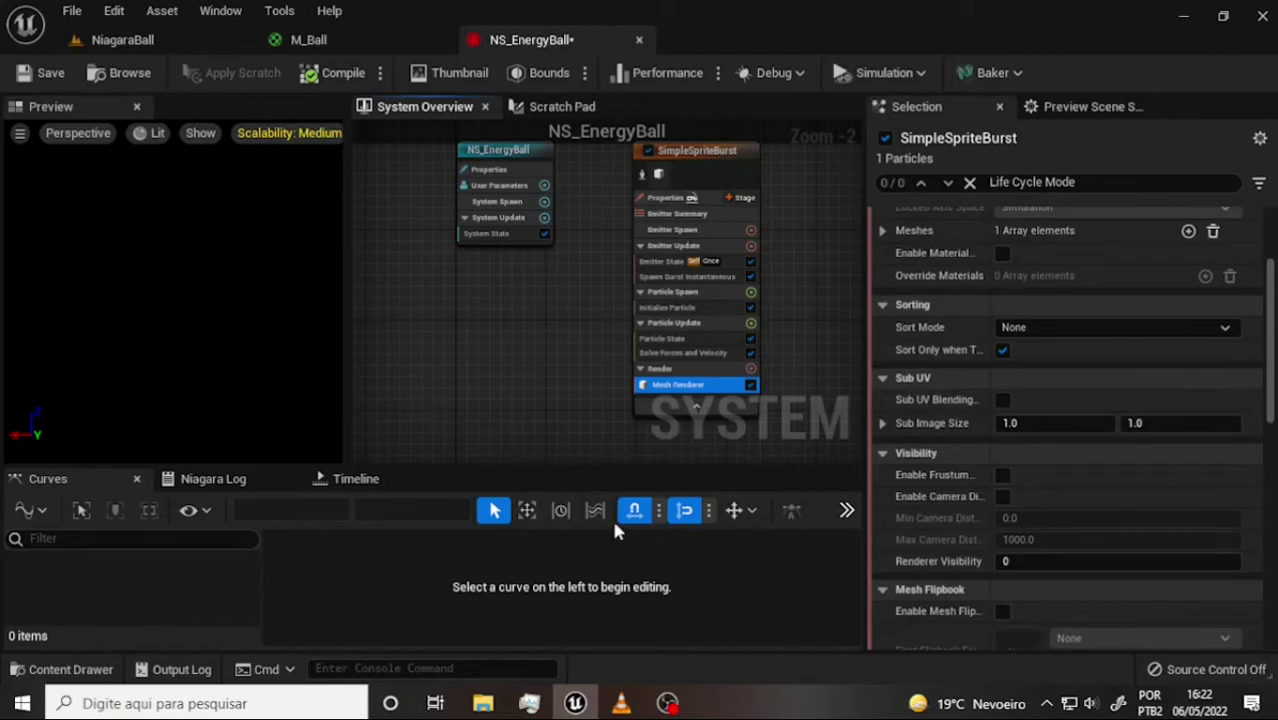
click(621, 703)
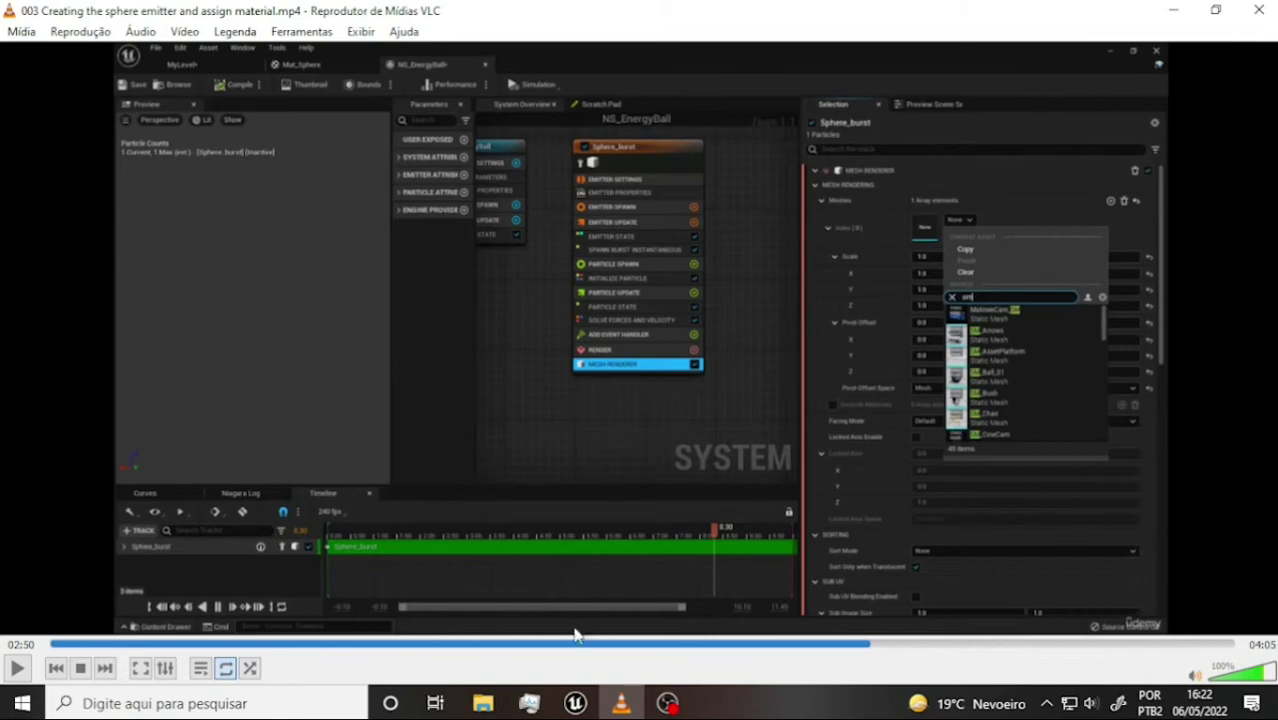
Leave the tutorial video and return to the Unreal editor
click(575, 703)
Add two elements to the Mesh Renderer's Meshes array and inspect its reset options
scroll(1193, 300, up, 3)
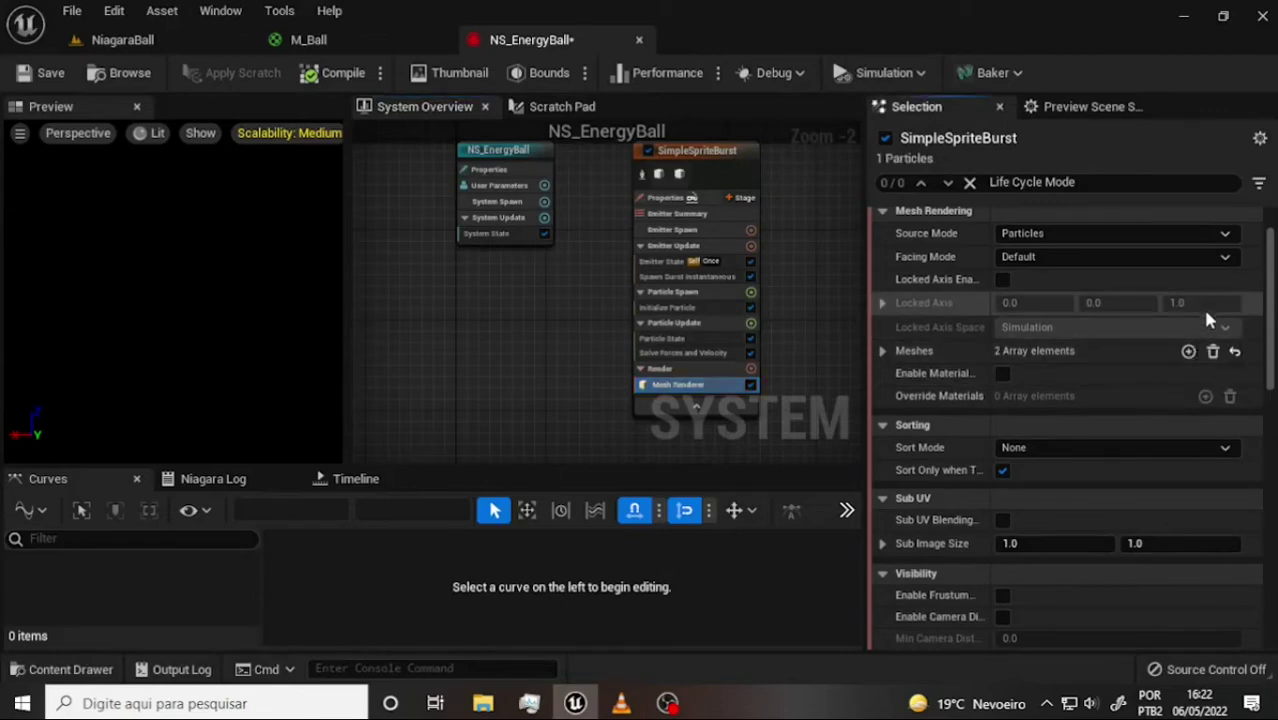
click(1188, 352)
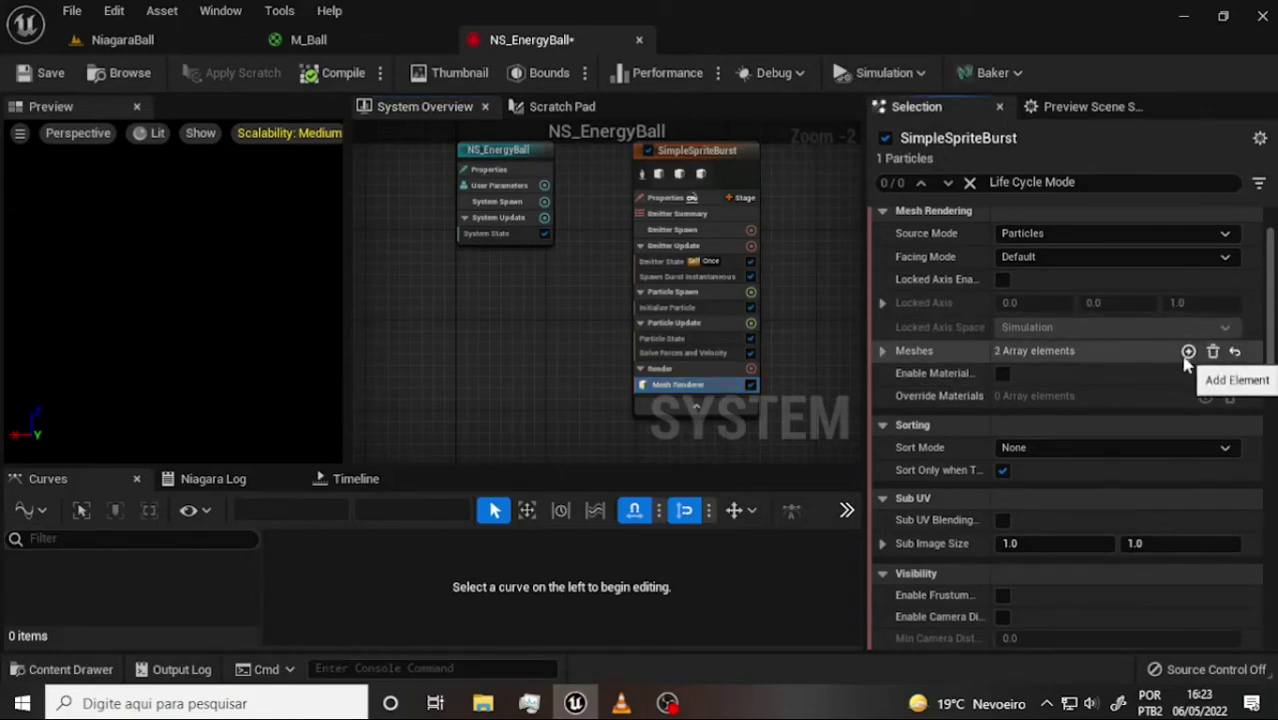
click(1188, 352)
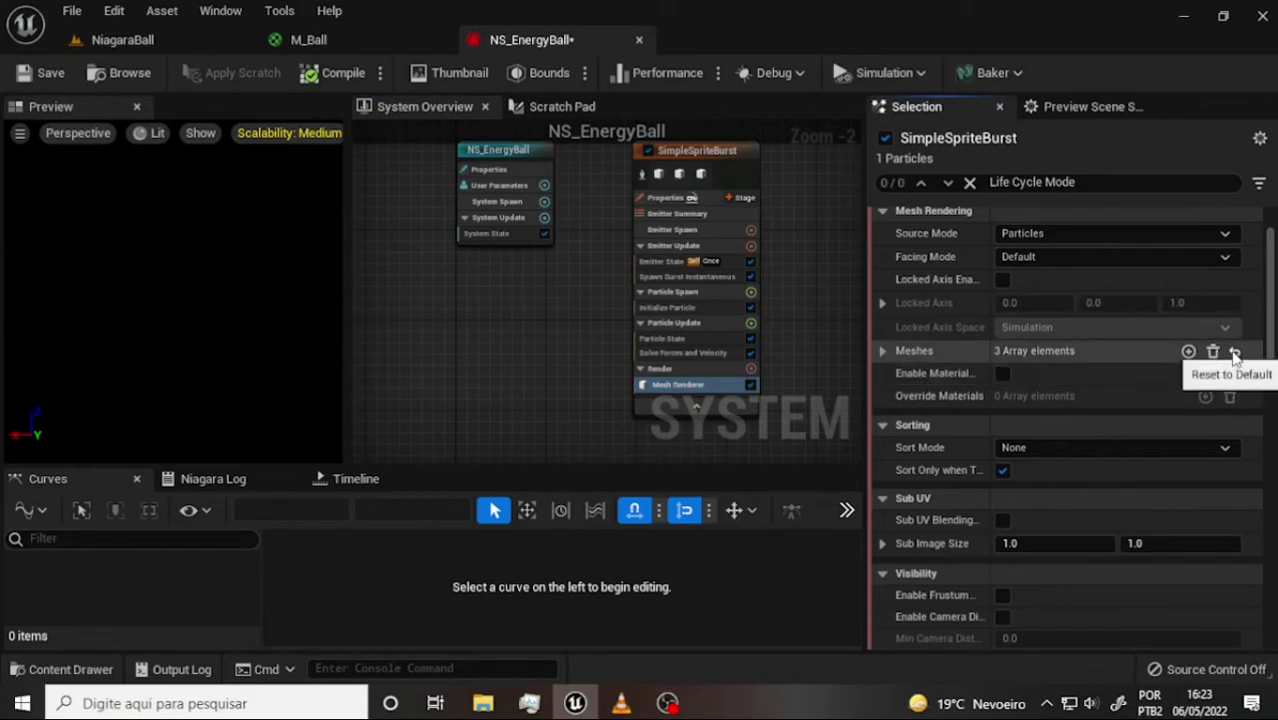
click(1235, 354)
click(1236, 356)
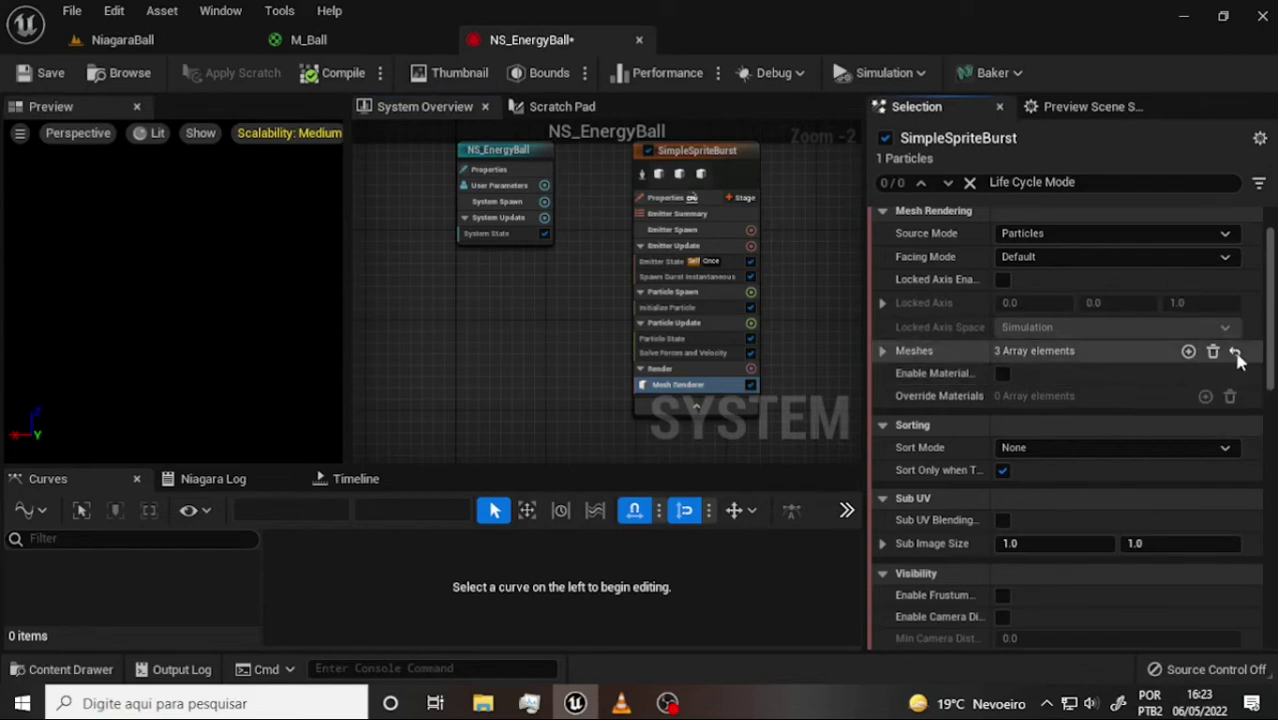
click(1236, 355)
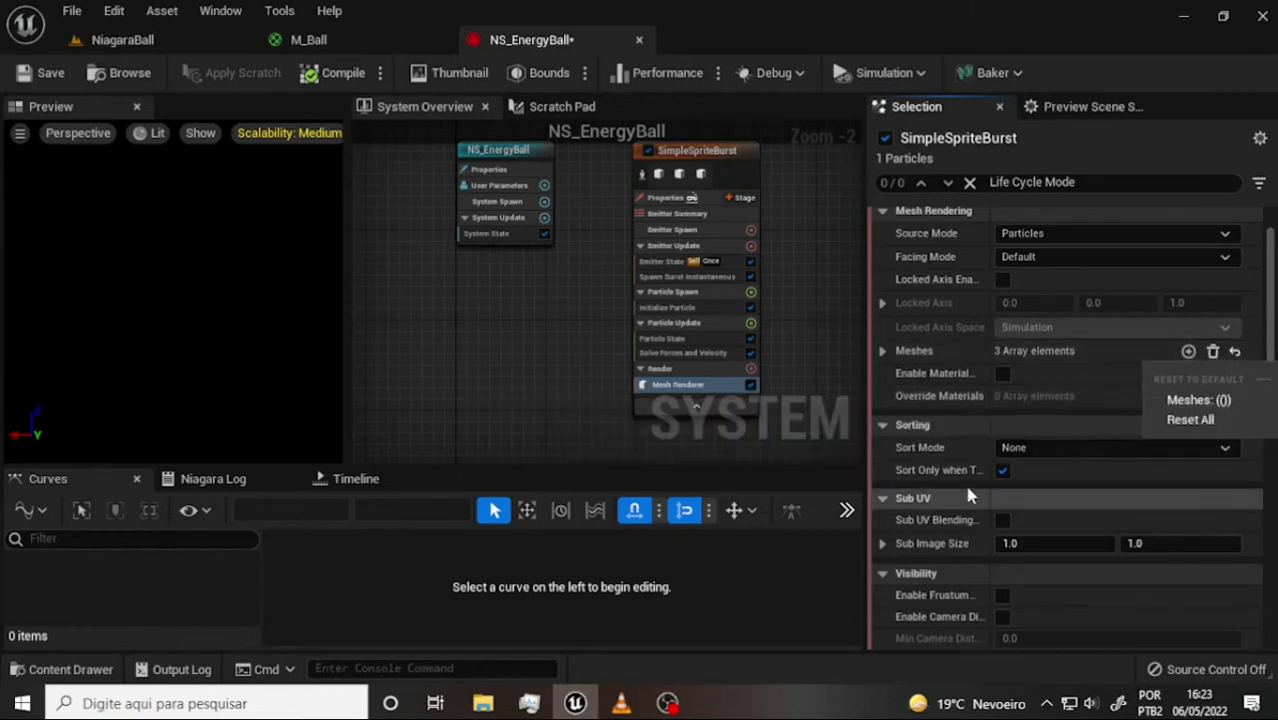
click(880, 347)
Expand the Meshes list, remove all elements, and add one empty mesh slot
click(880, 347)
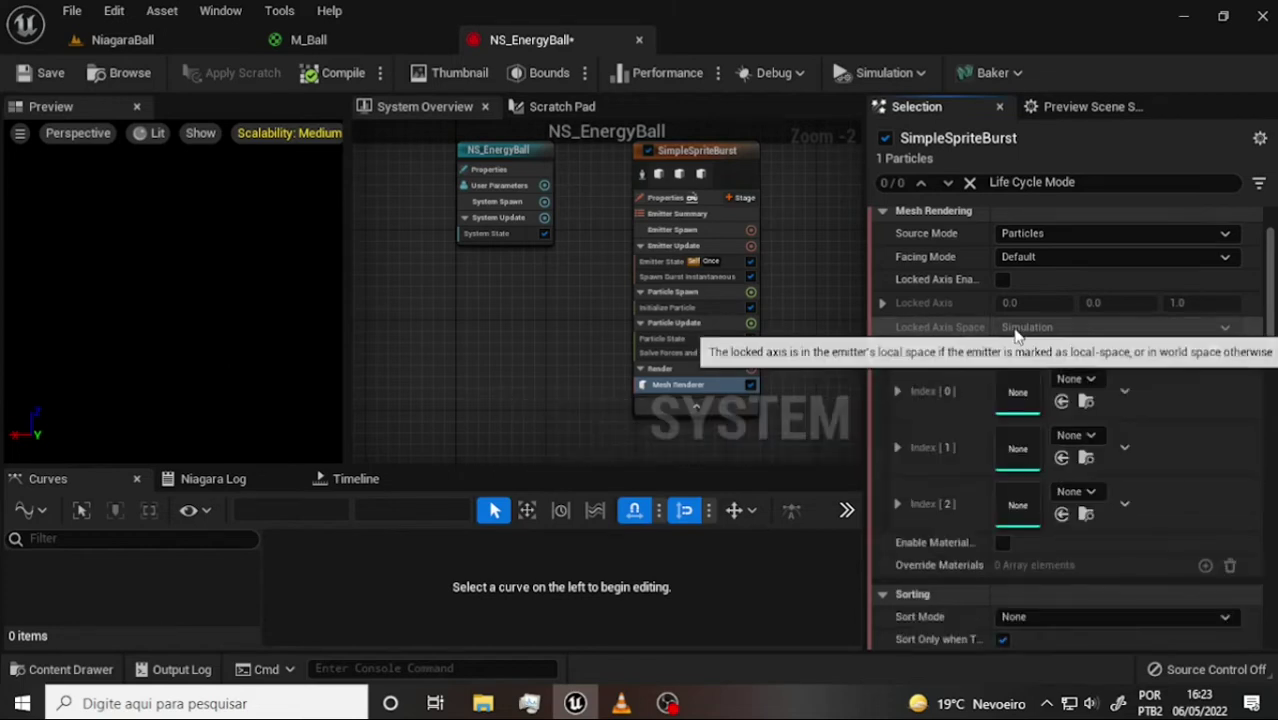
scroll(1014, 335, down, 1)
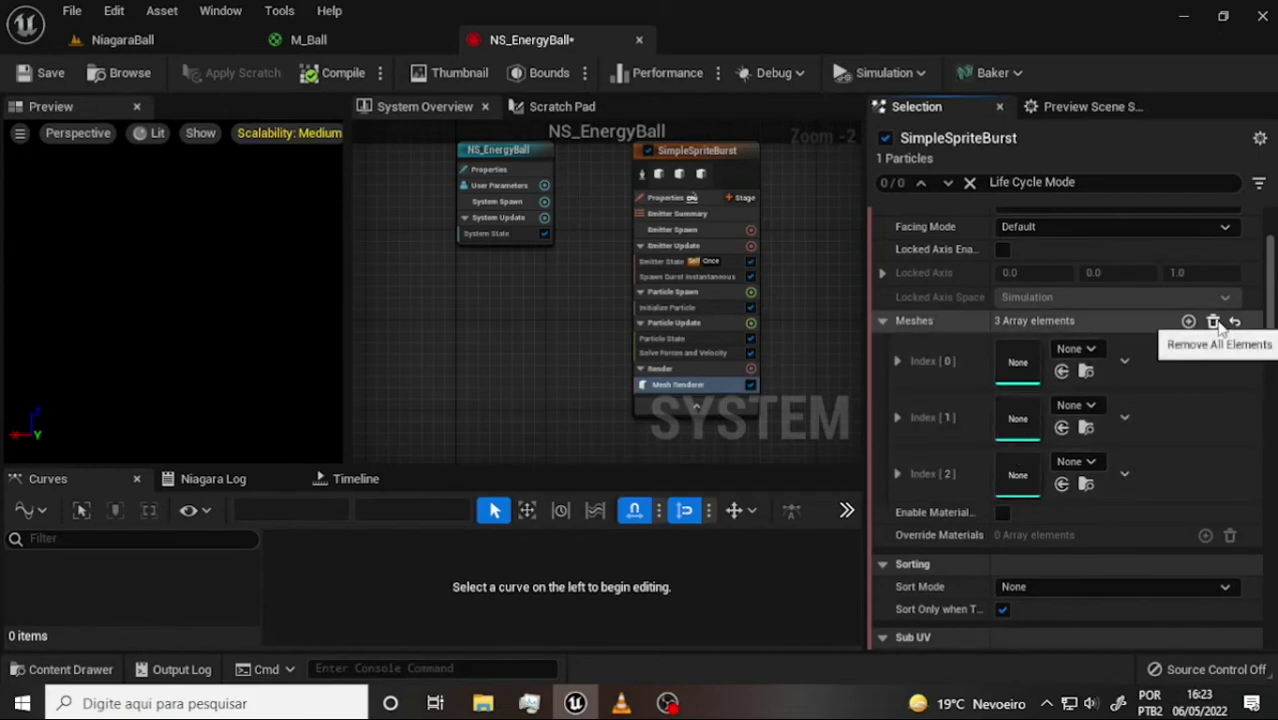
click(1176, 470)
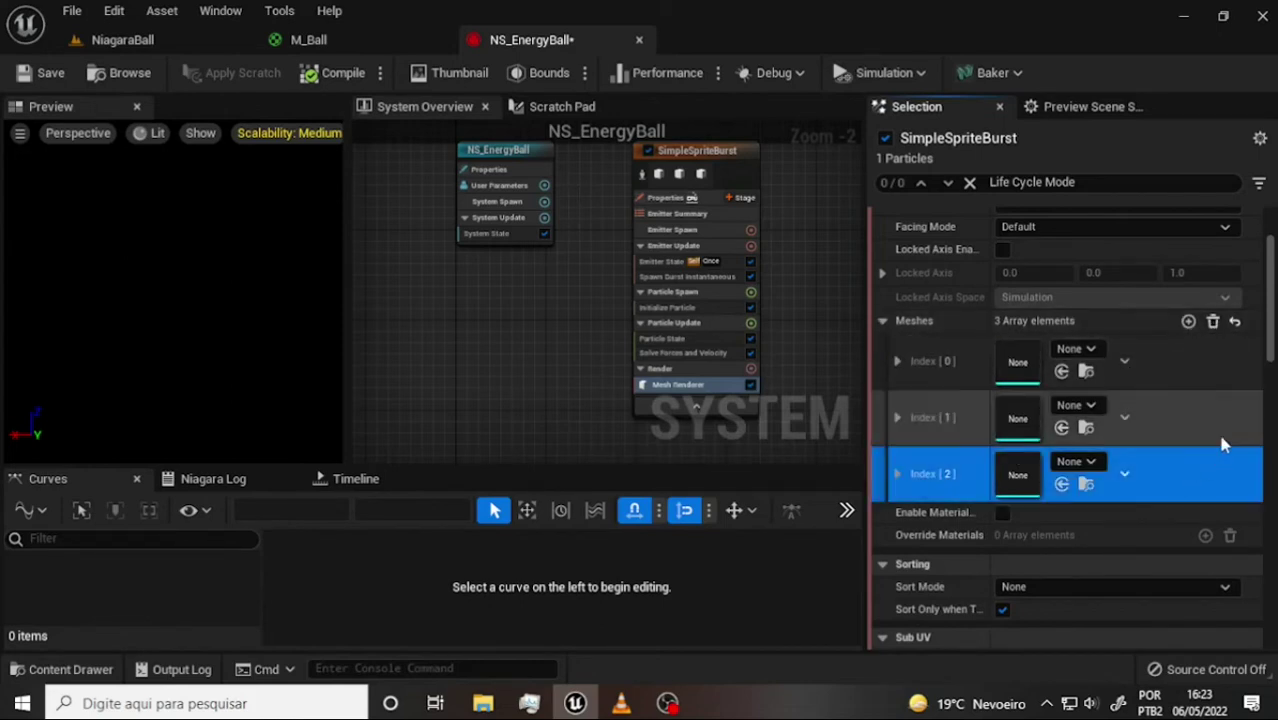
click(1213, 321)
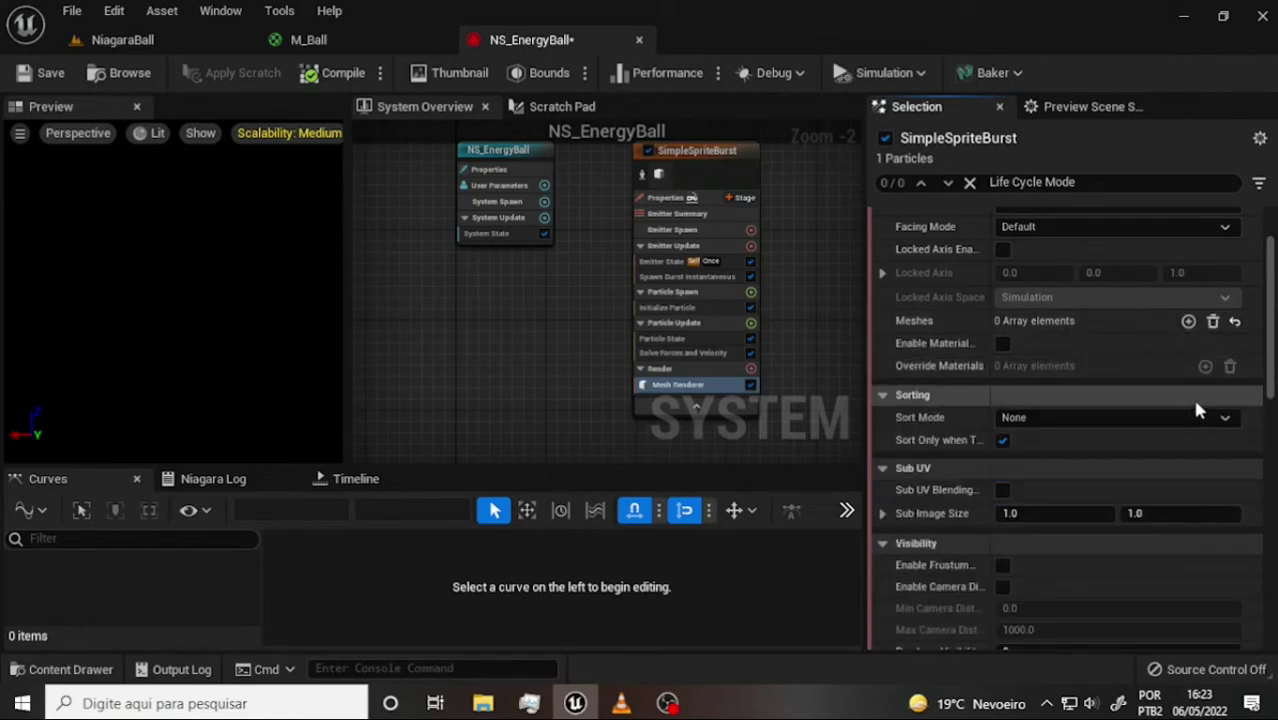
click(1189, 321)
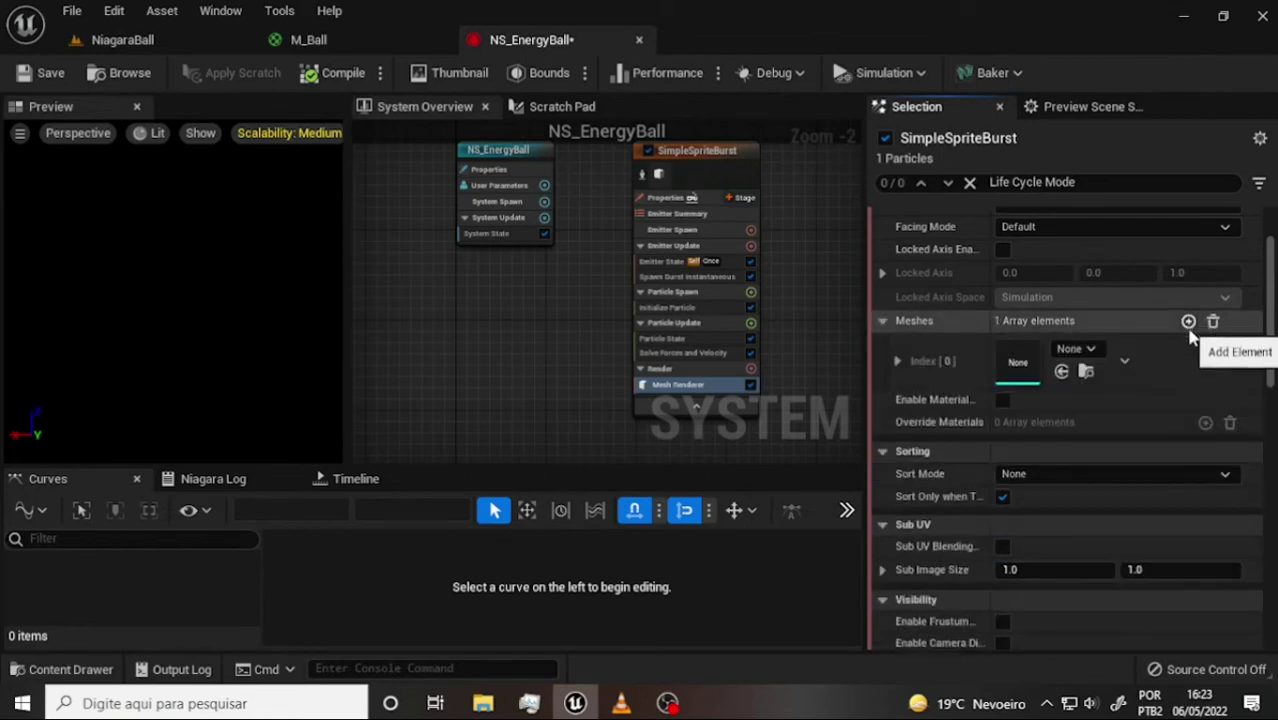
Pick Sphere1 for the Index [0] mesh slot, then compare against the tutorial video
click(1095, 350)
scroll(914, 502, down, 3)
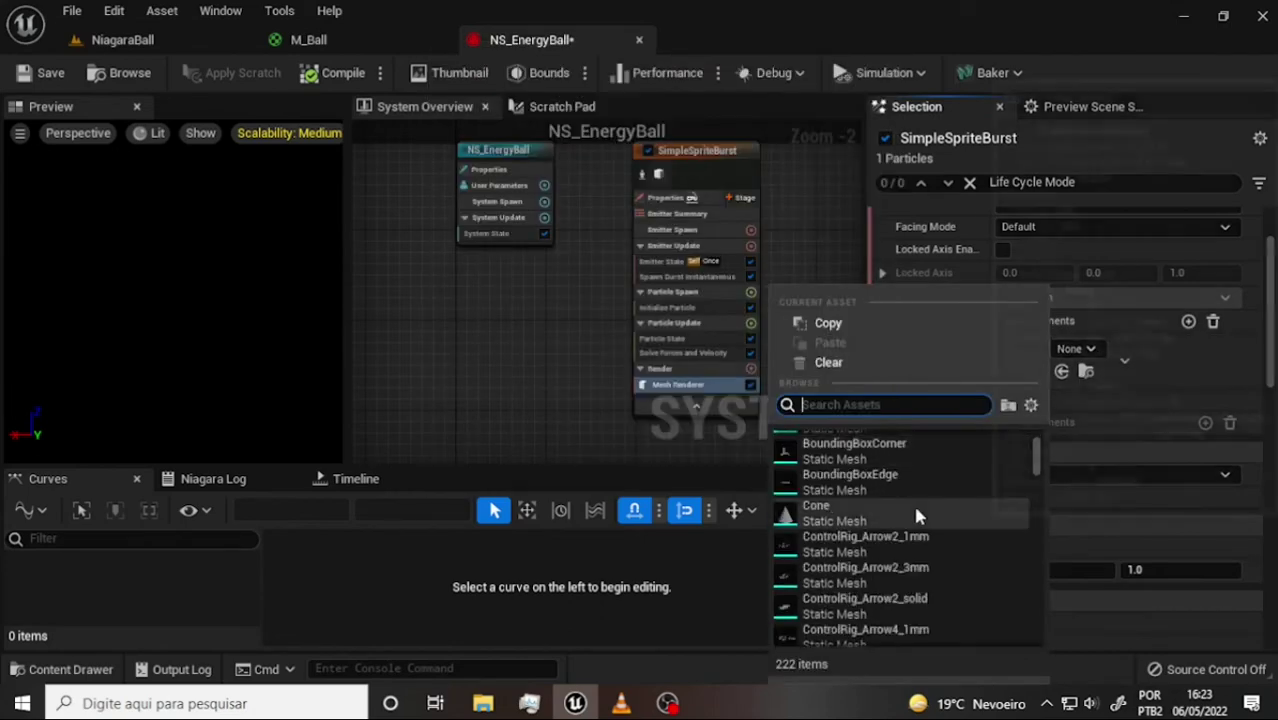
scroll(912, 505, up, 5)
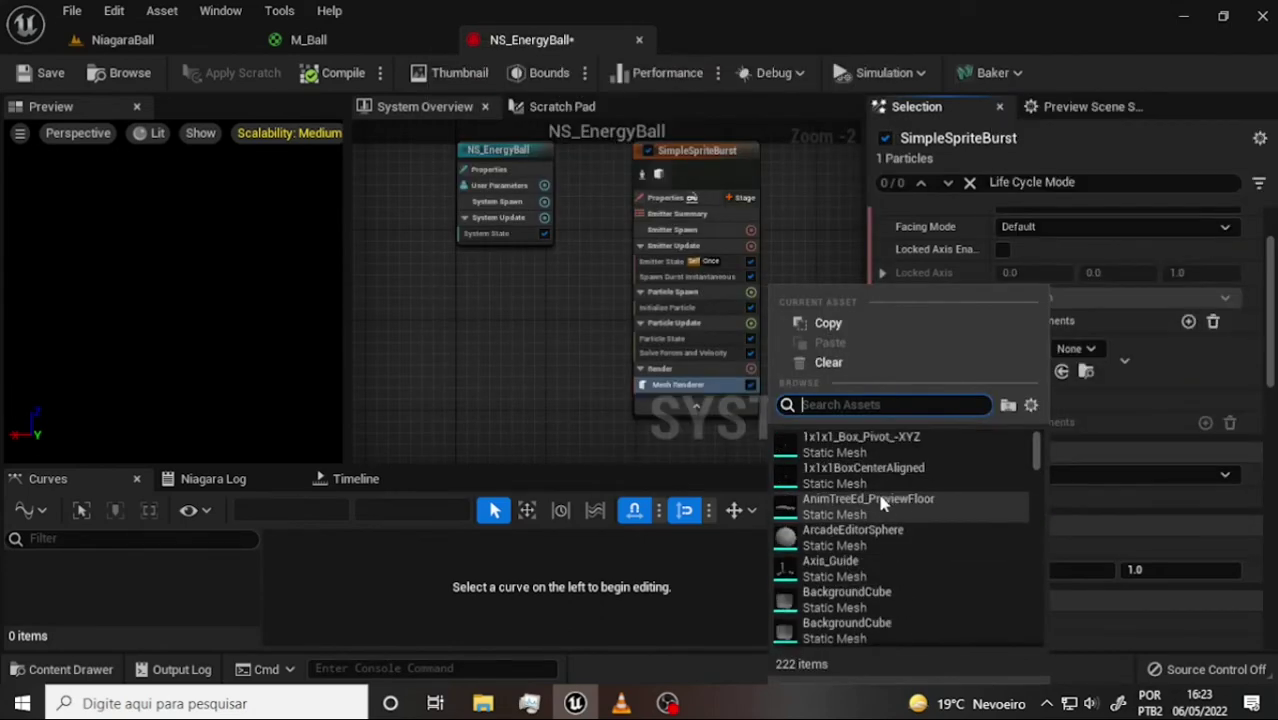
scroll(880, 500, down, 3)
scroll(876, 490, down, 3)
scroll(860, 495, down, 1)
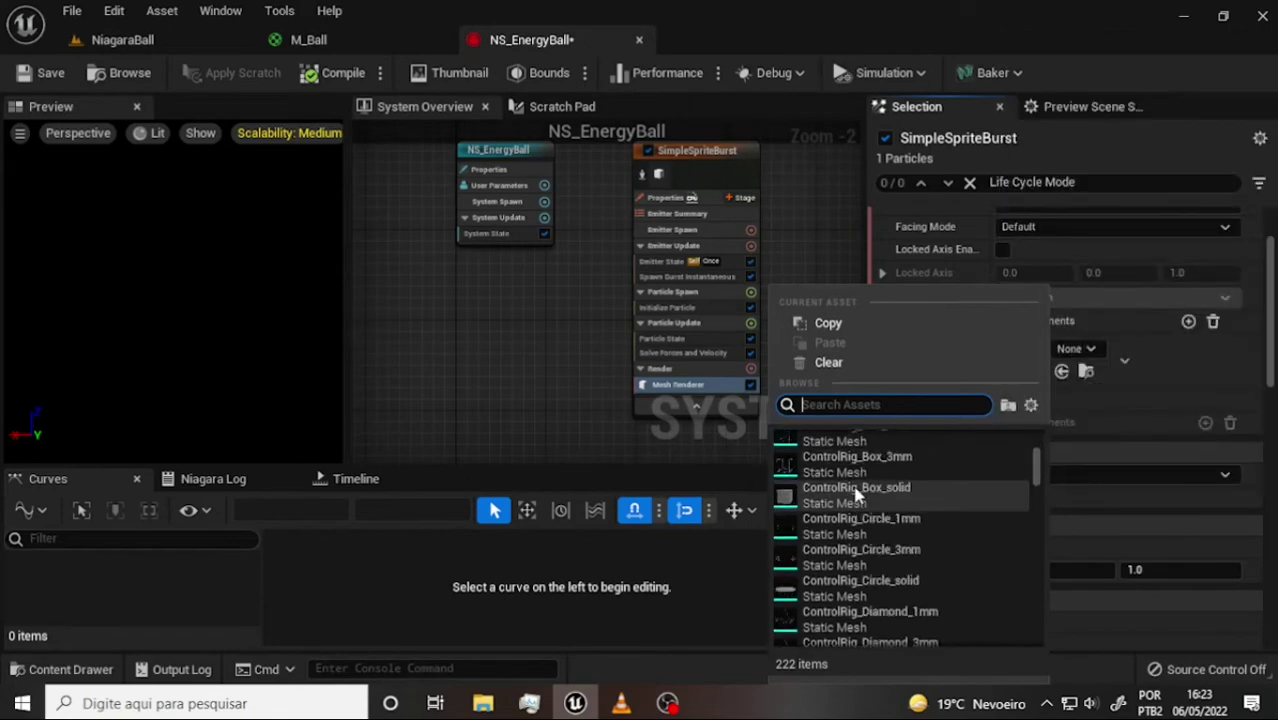
scroll(855, 495, down, 2)
scroll(845, 498, up, 1)
scroll(835, 500, up, 3)
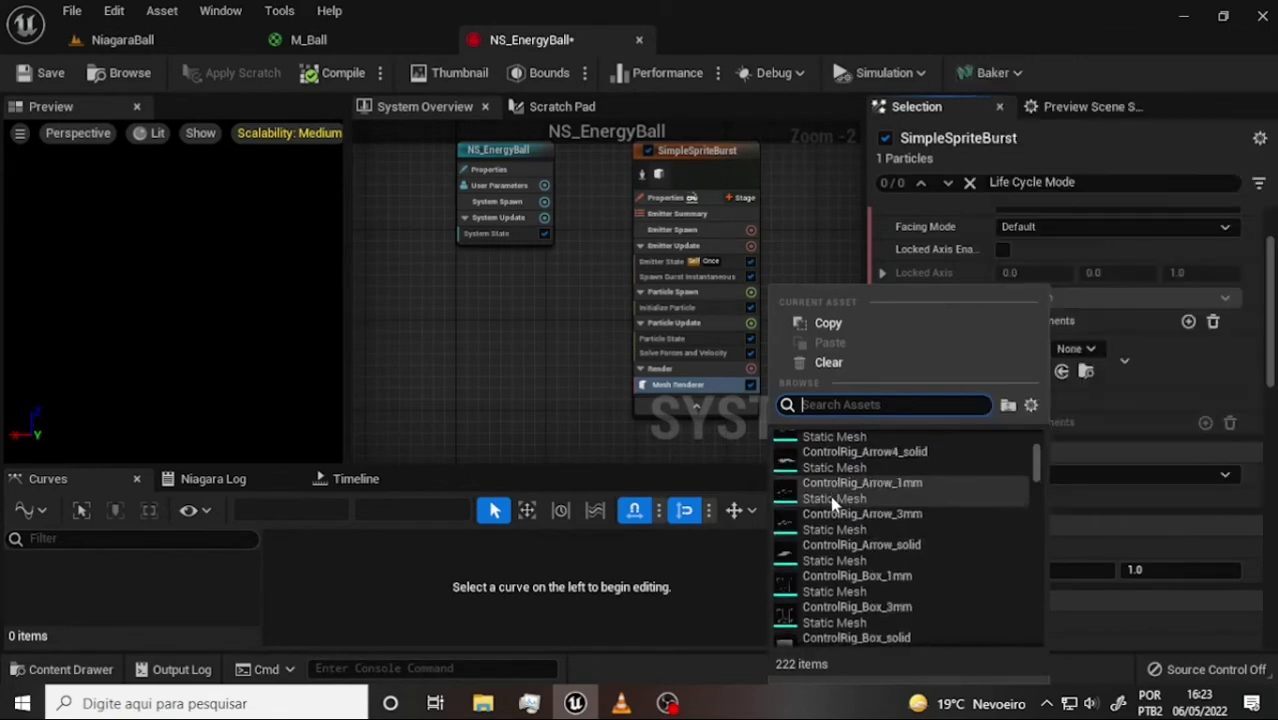
scroll(830, 495, up, 1)
scroll(840, 496, up, 3)
scroll(848, 497, up, 2)
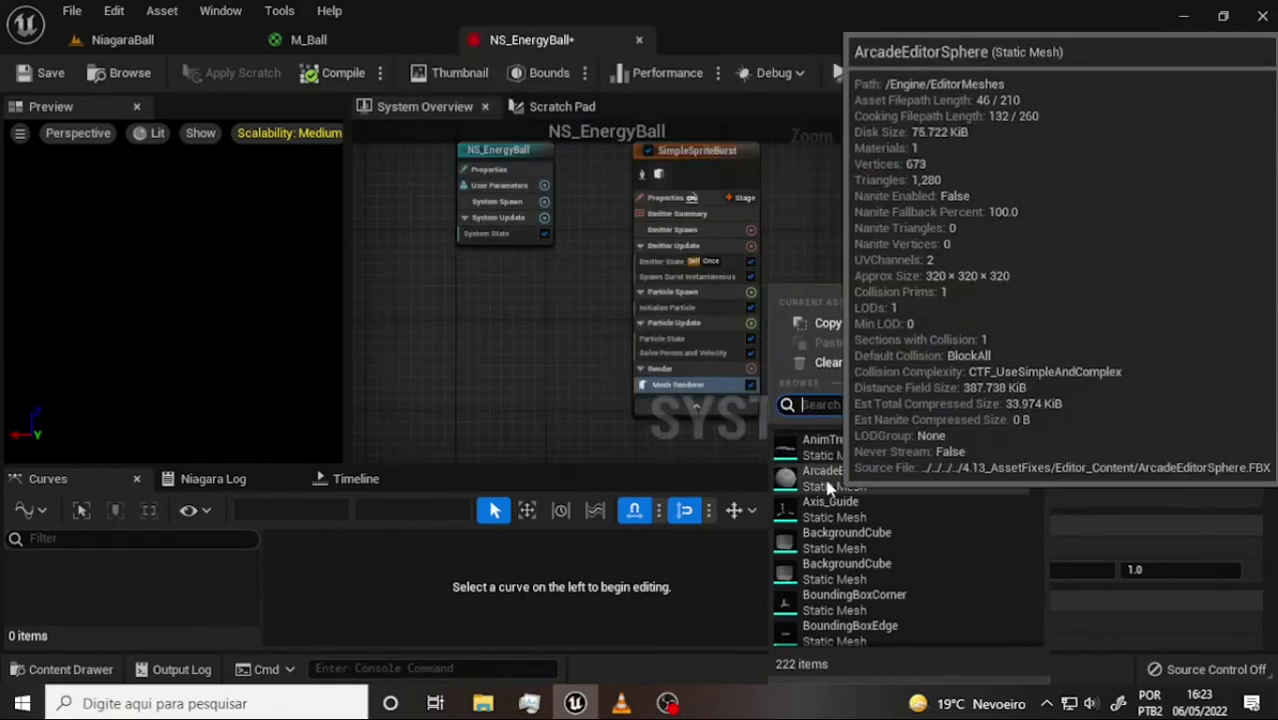
scroll(828, 487, up, 2)
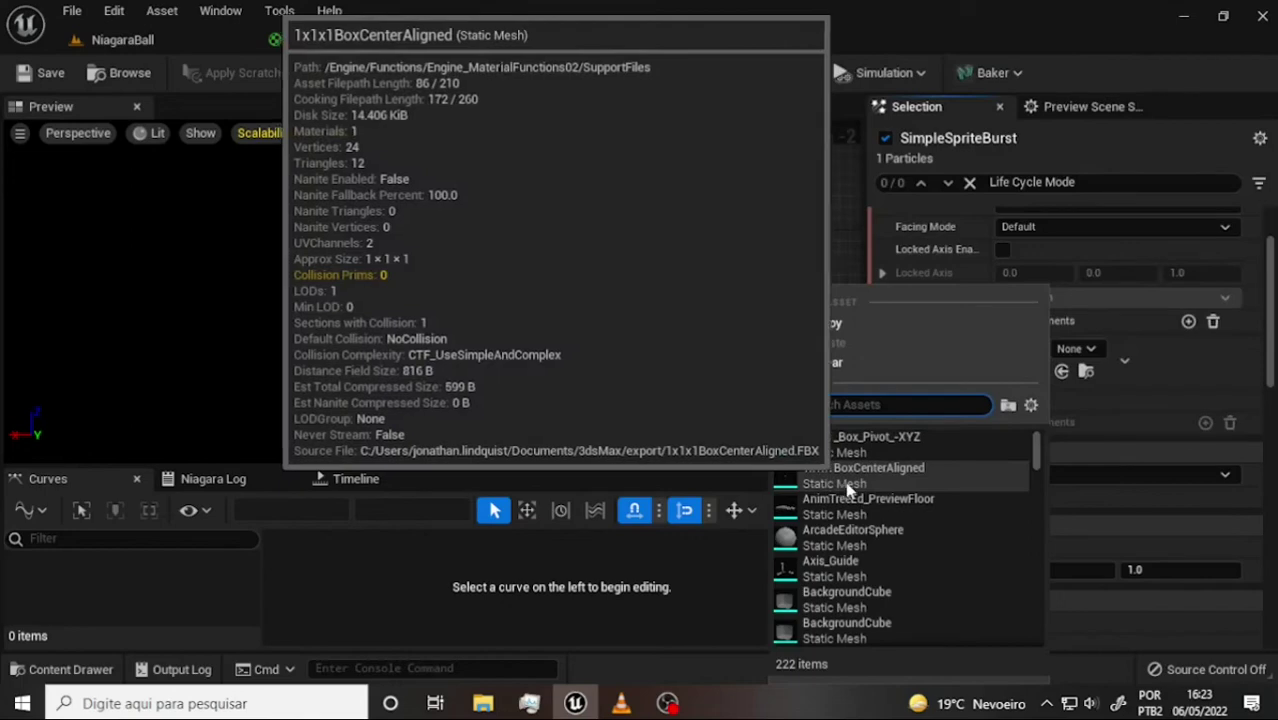
scroll(855, 510, down, 5)
scroll(855, 515, down, 3)
scroll(856, 525, down, 3)
scroll(856, 530, down, 3)
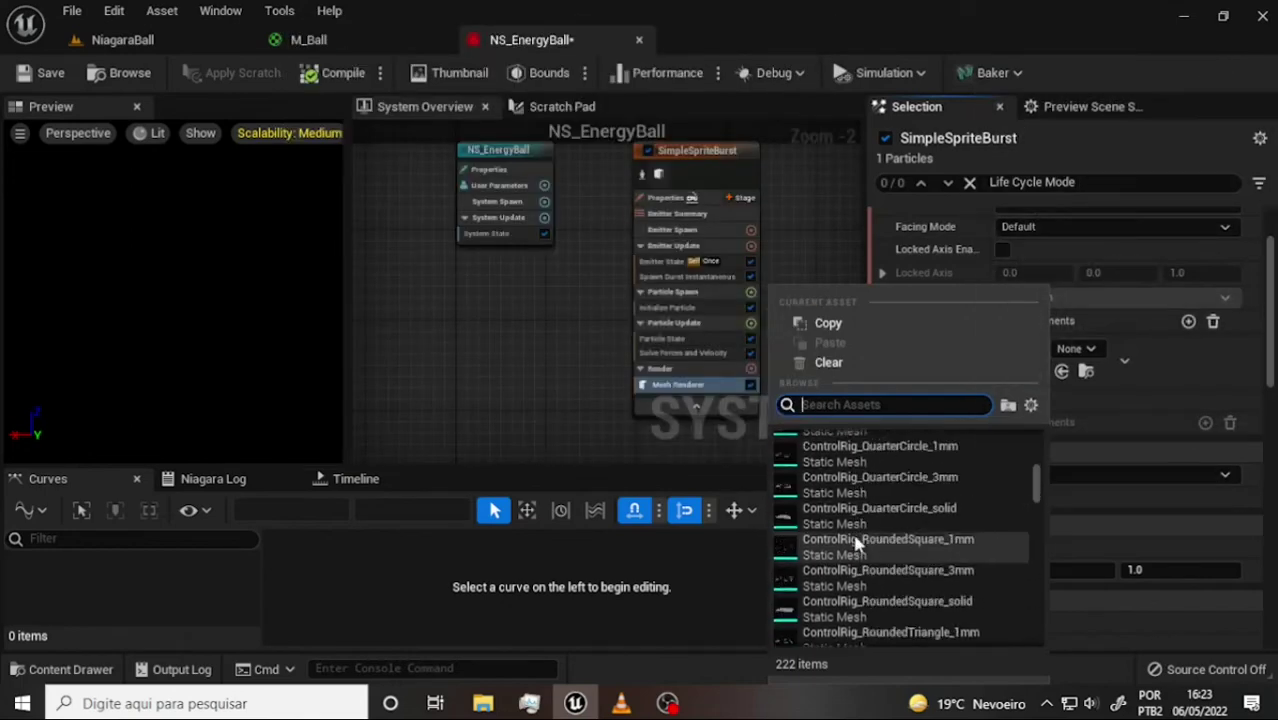
scroll(857, 545, down, 3)
scroll(857, 545, up, 3)
scroll(857, 542, down, 3)
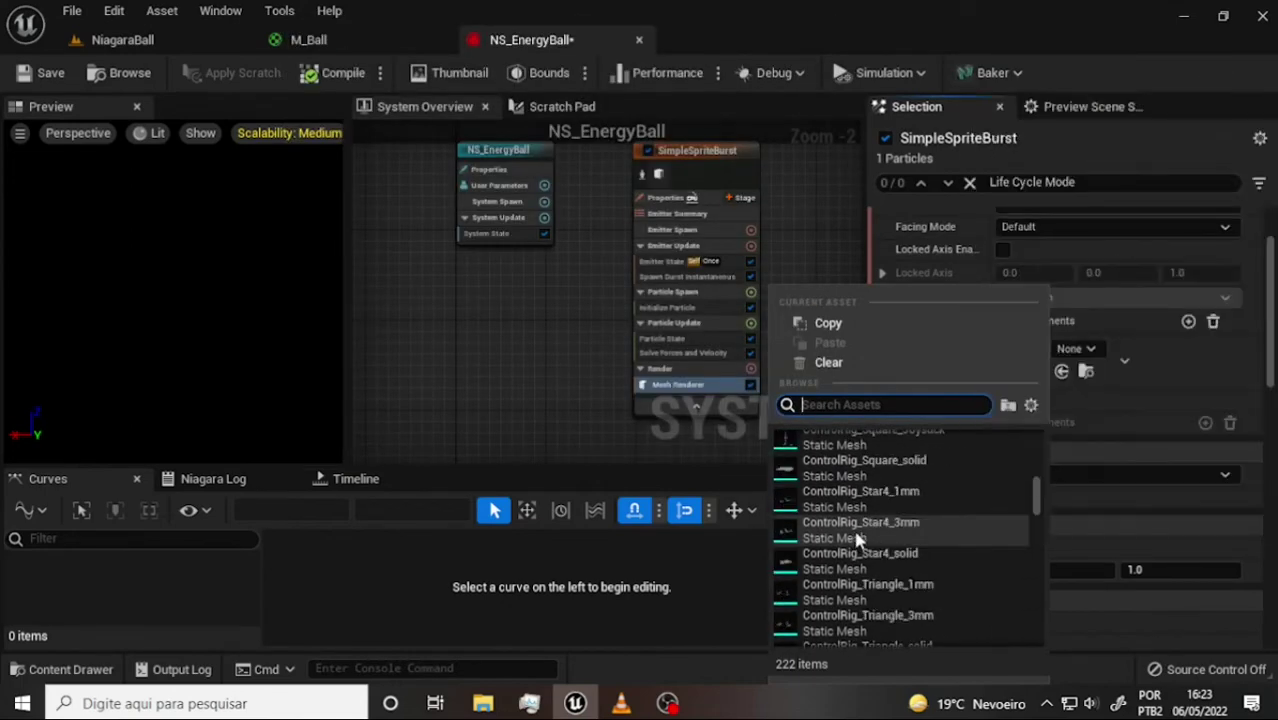
scroll(857, 538, up, 4)
scroll(857, 538, up, 2)
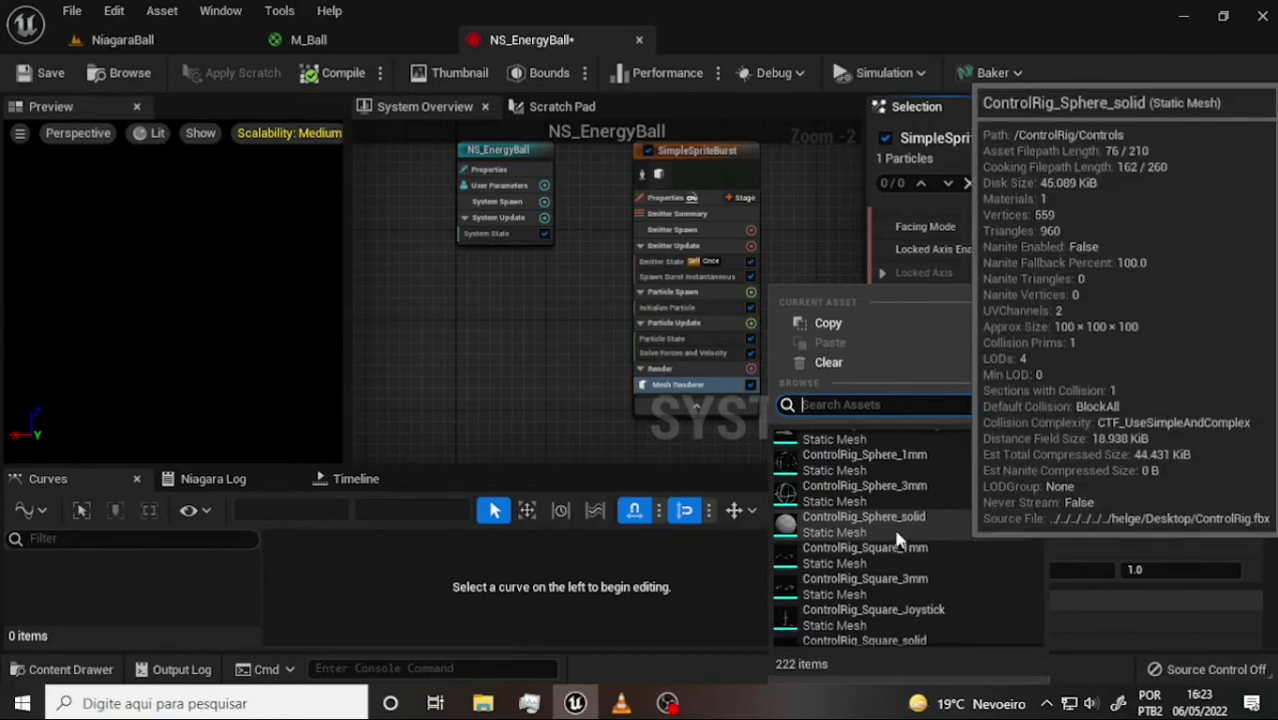
scroll(873, 532, down, 3)
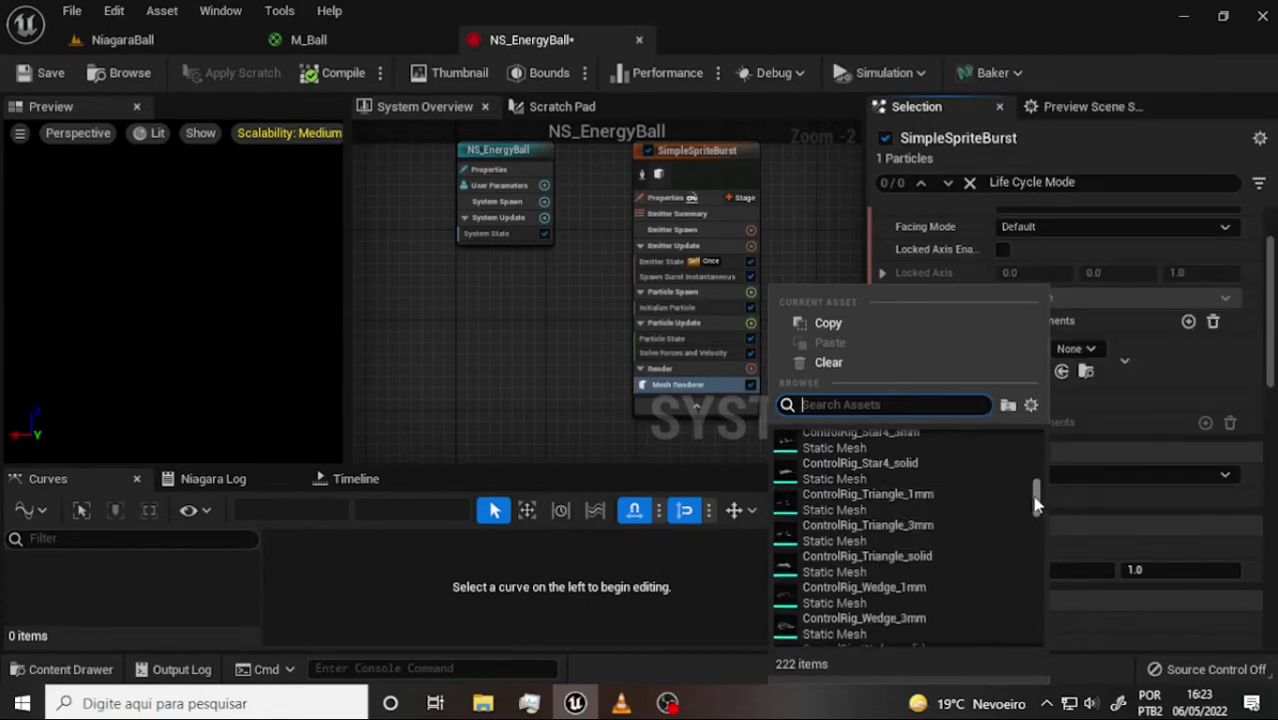
drag(1037, 502, 1033, 626)
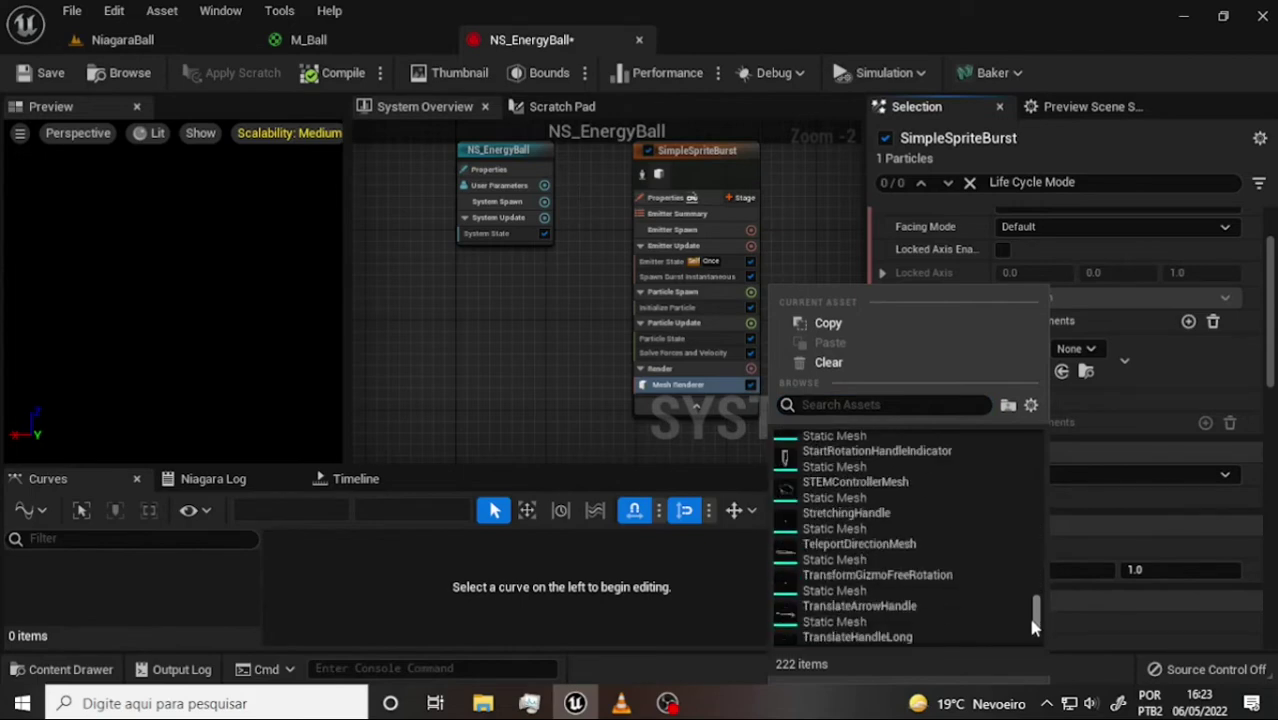
scroll(928, 555, up, 1)
scroll(941, 523, up, 3)
scroll(946, 519, up, 1)
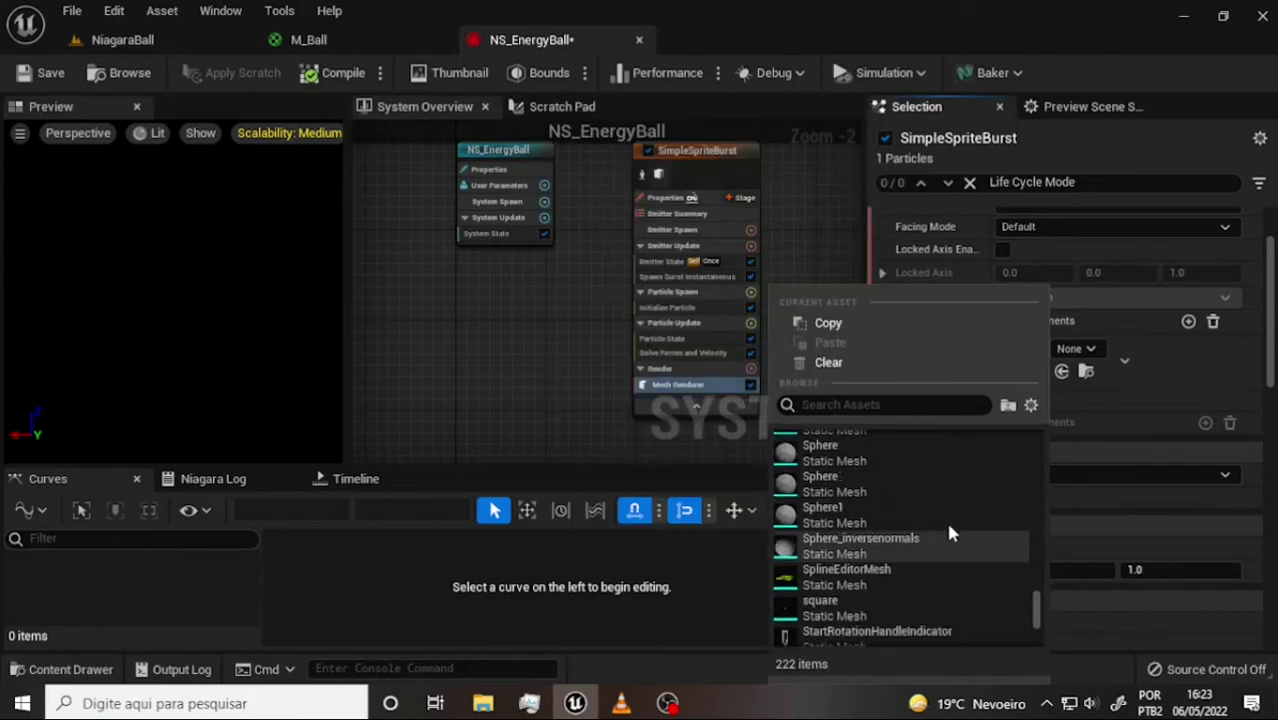
scroll(948, 528, up, 1)
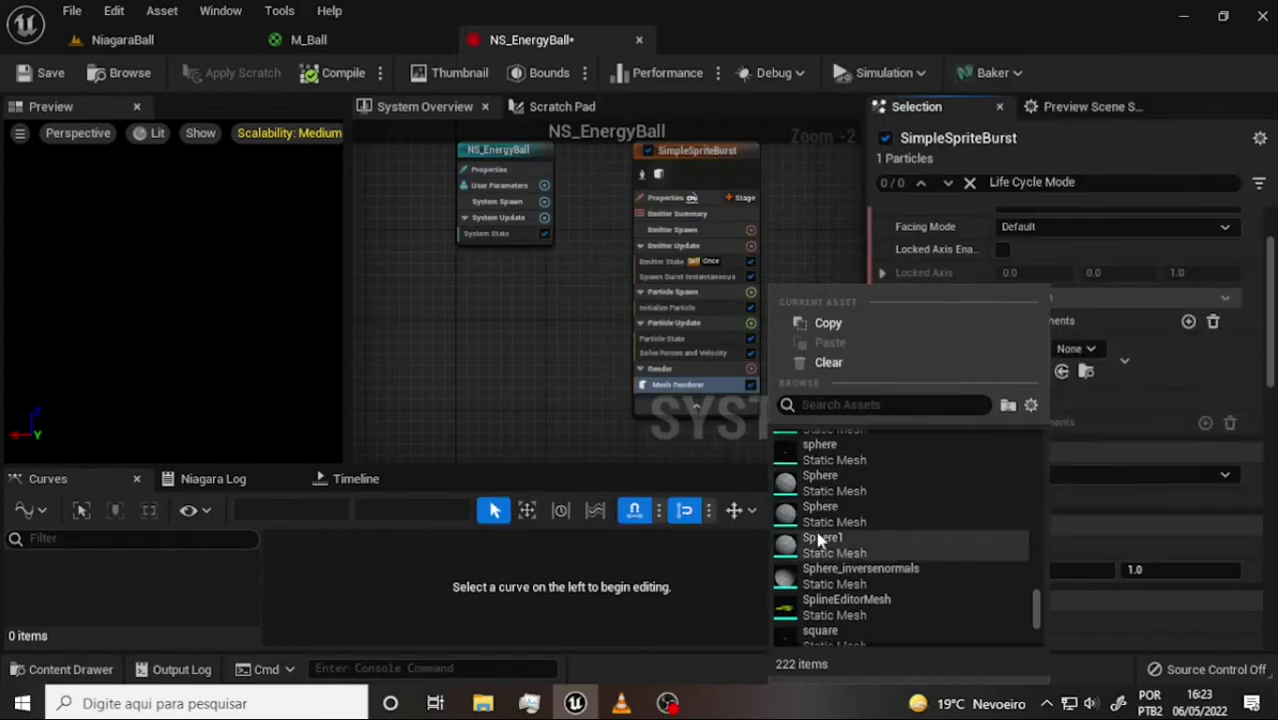
click(817, 537)
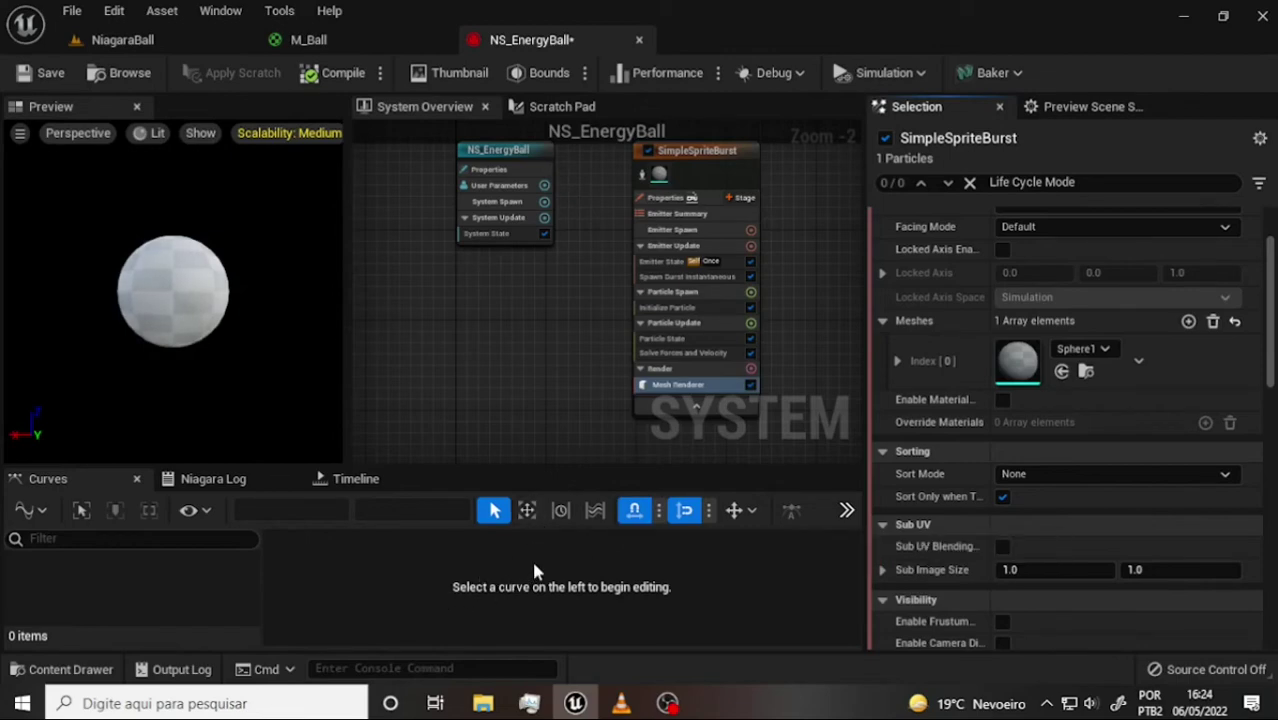
click(667, 703)
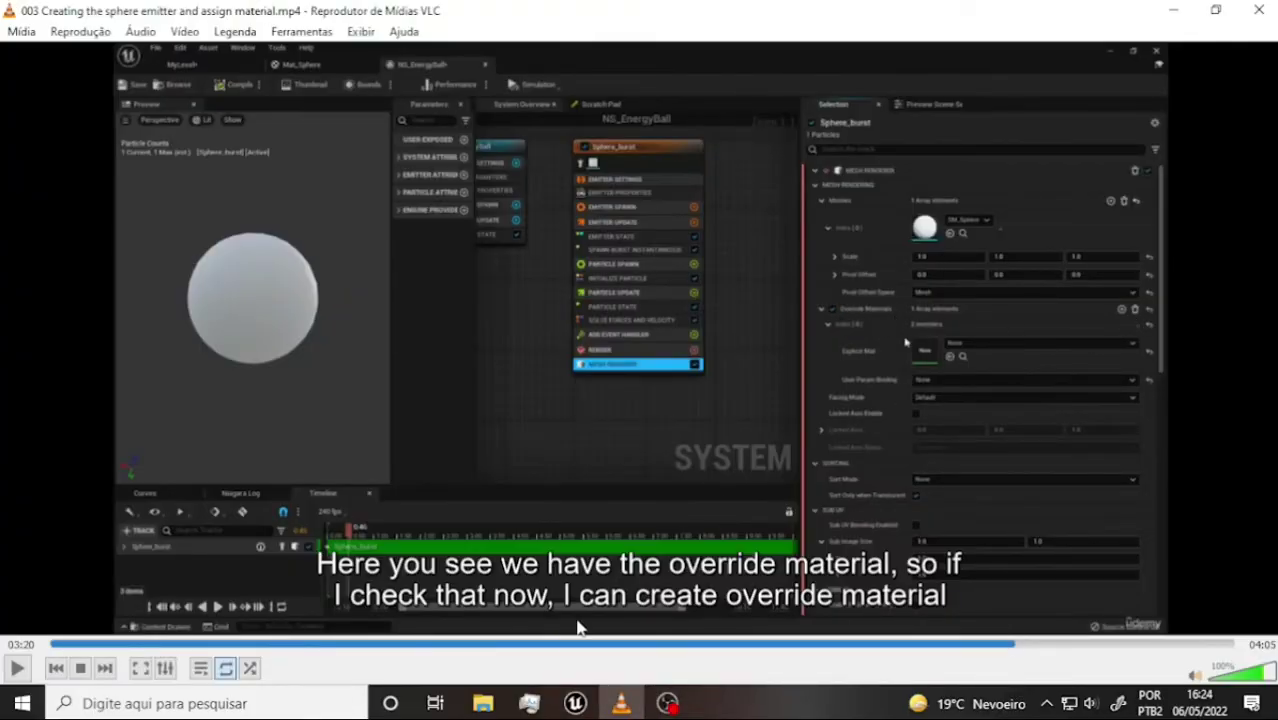
click(575, 703)
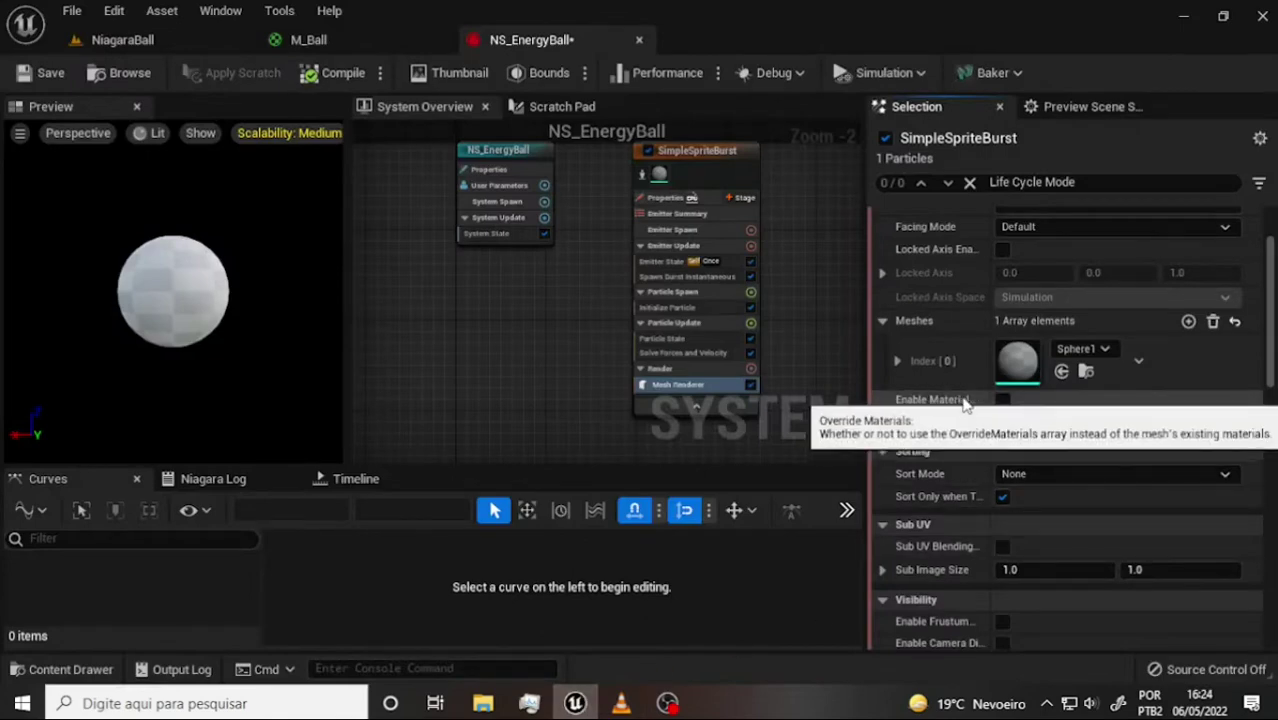
Enable material override on the mesh renderer and open the first Explicit Mat entry's picker
scroll(964, 402, down, 2)
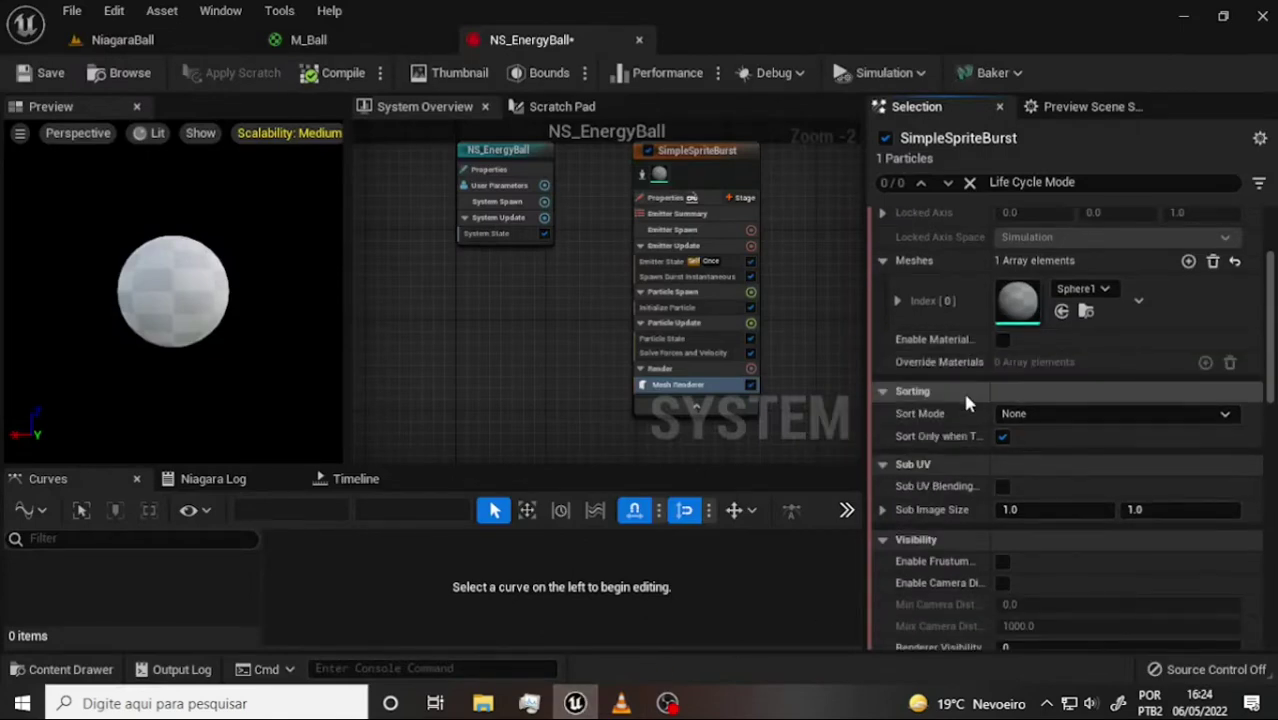
click(1002, 340)
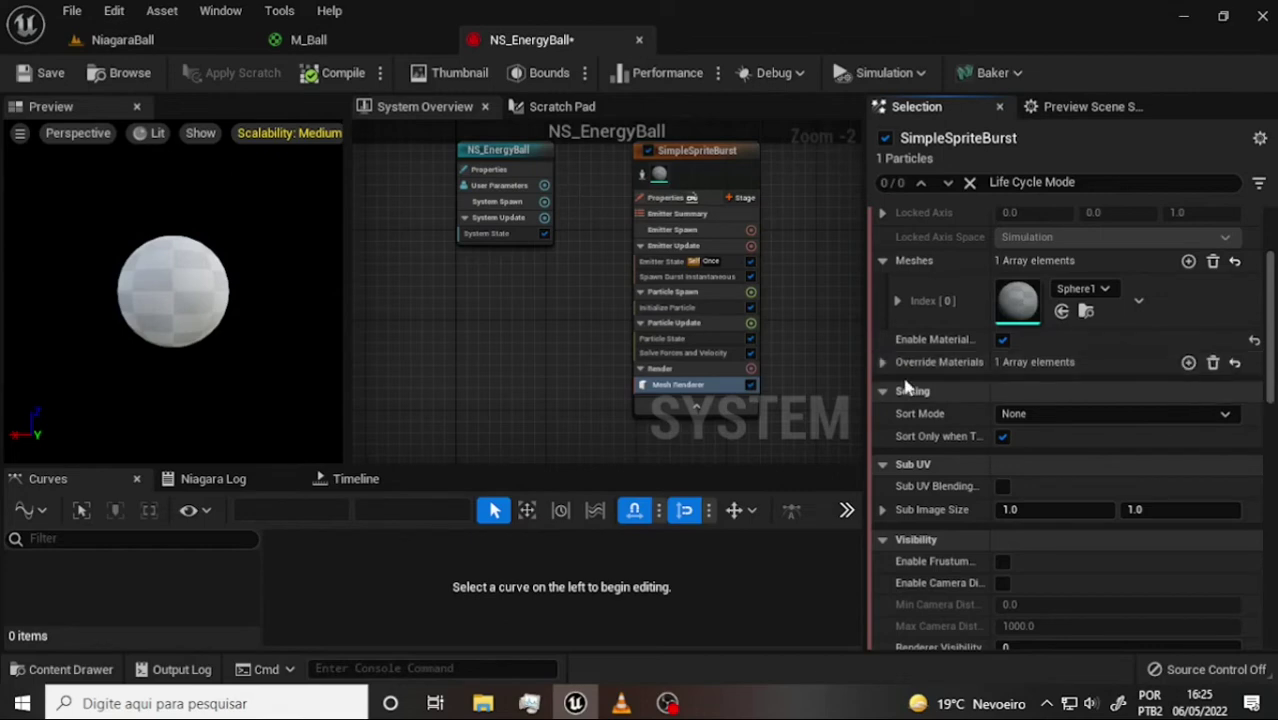
click(882, 362)
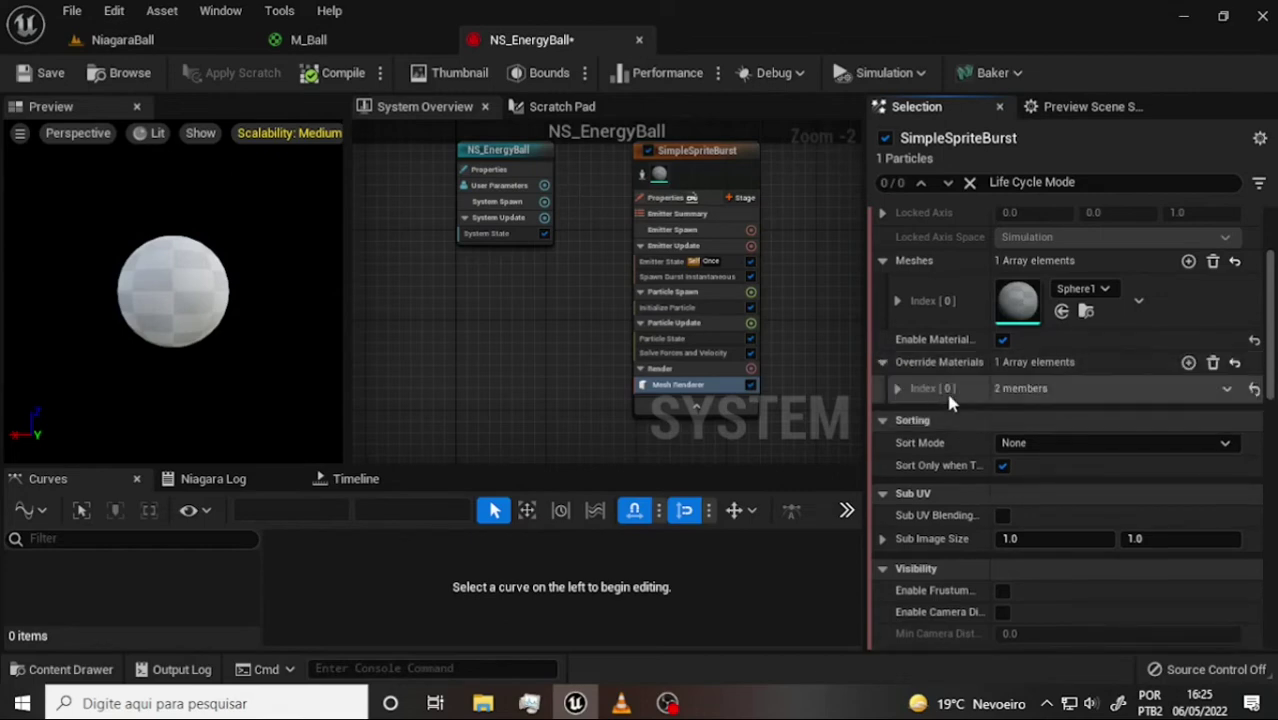
click(897, 388)
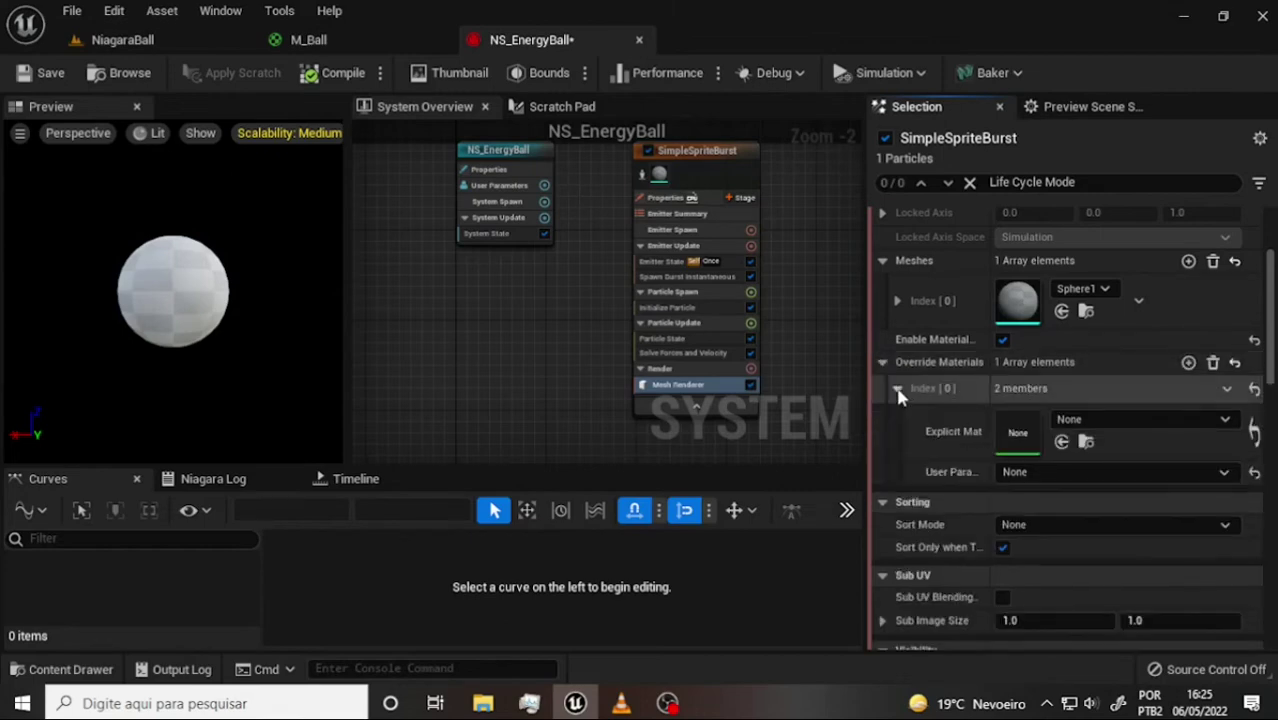
click(1226, 421)
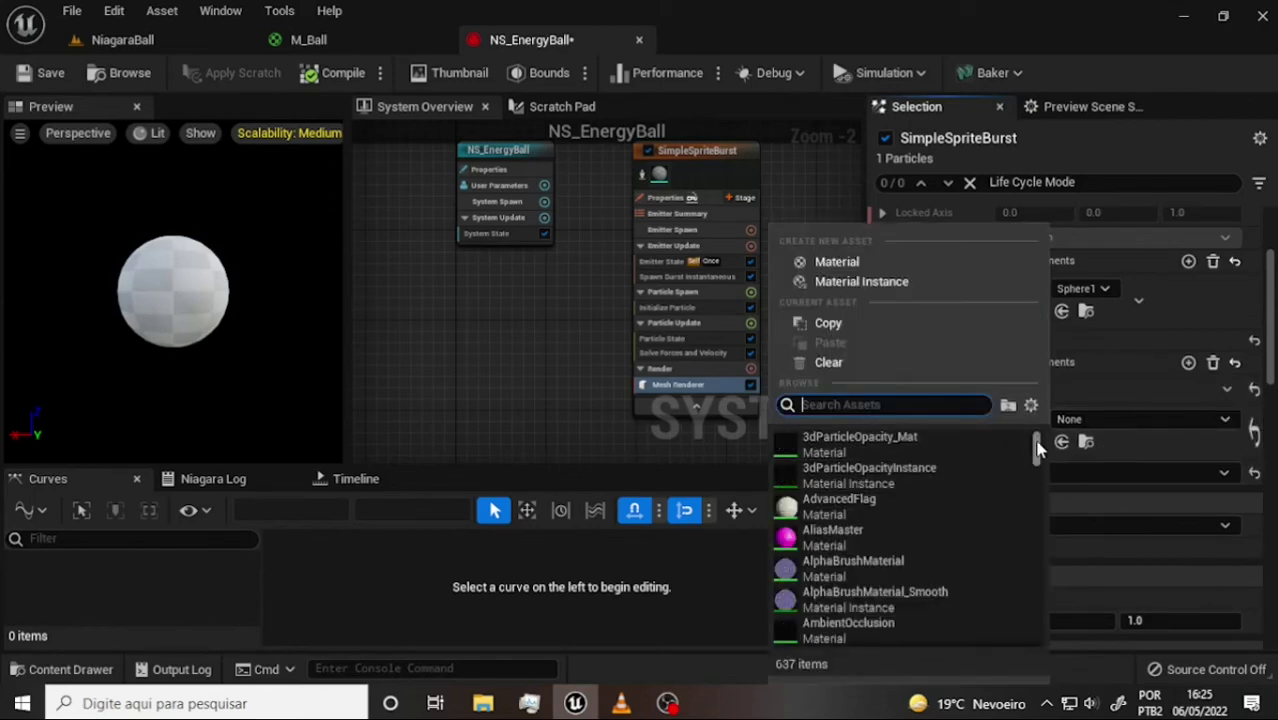
Browse the 637-asset material list looking for the ball material
mouse_move(1037, 450)
mouse_down()
mouse_move(1026, 636)
mouse_move(1033, 594)
mouse_up()
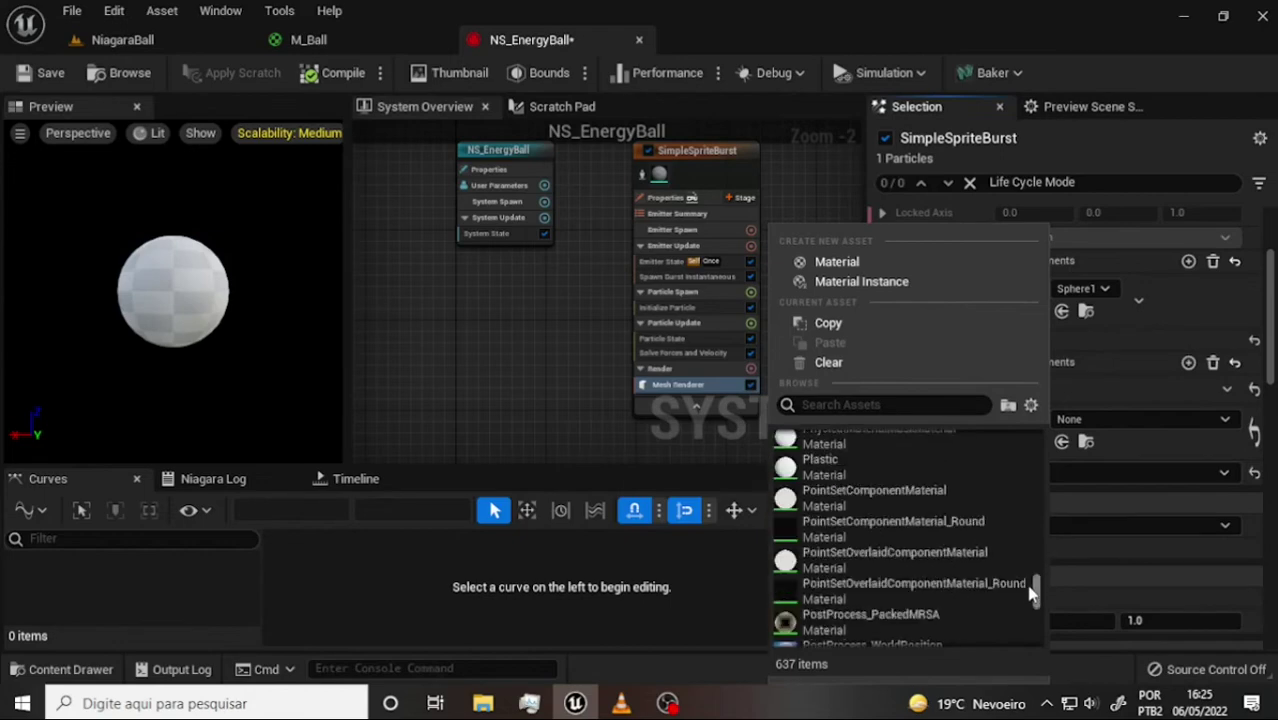
scroll(940, 540, down, 3)
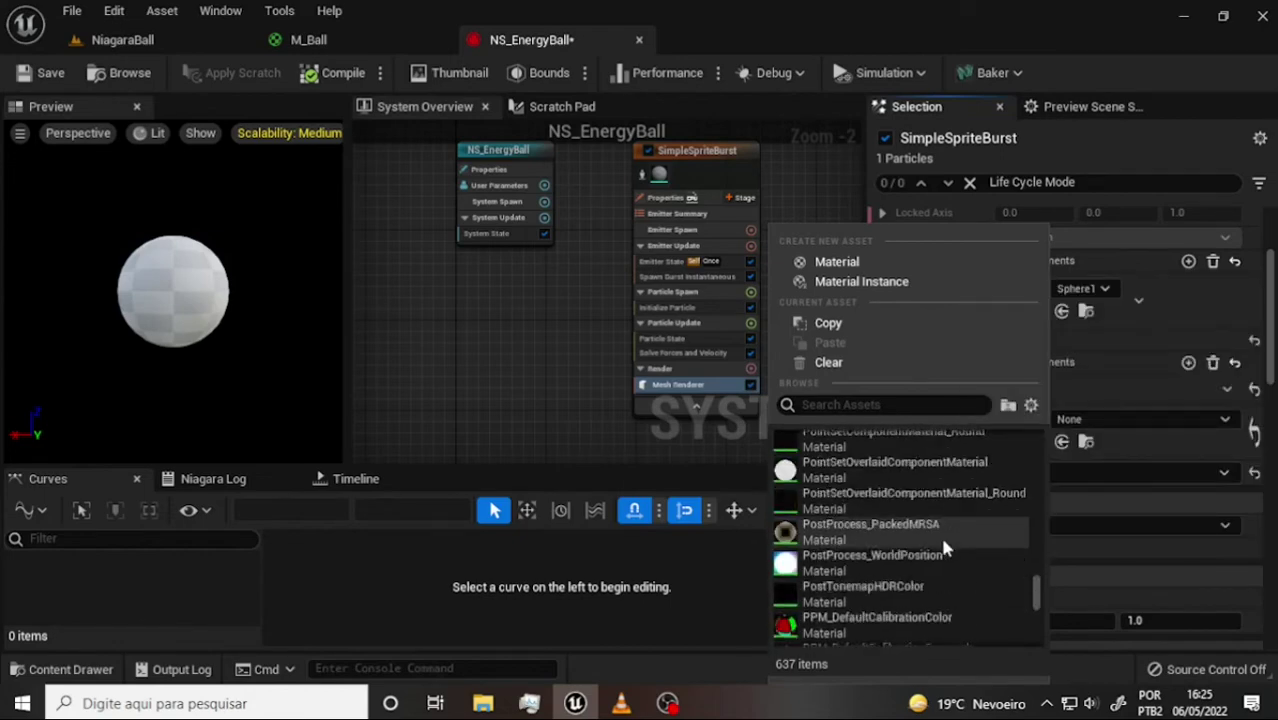
scroll(941, 534, down, 2)
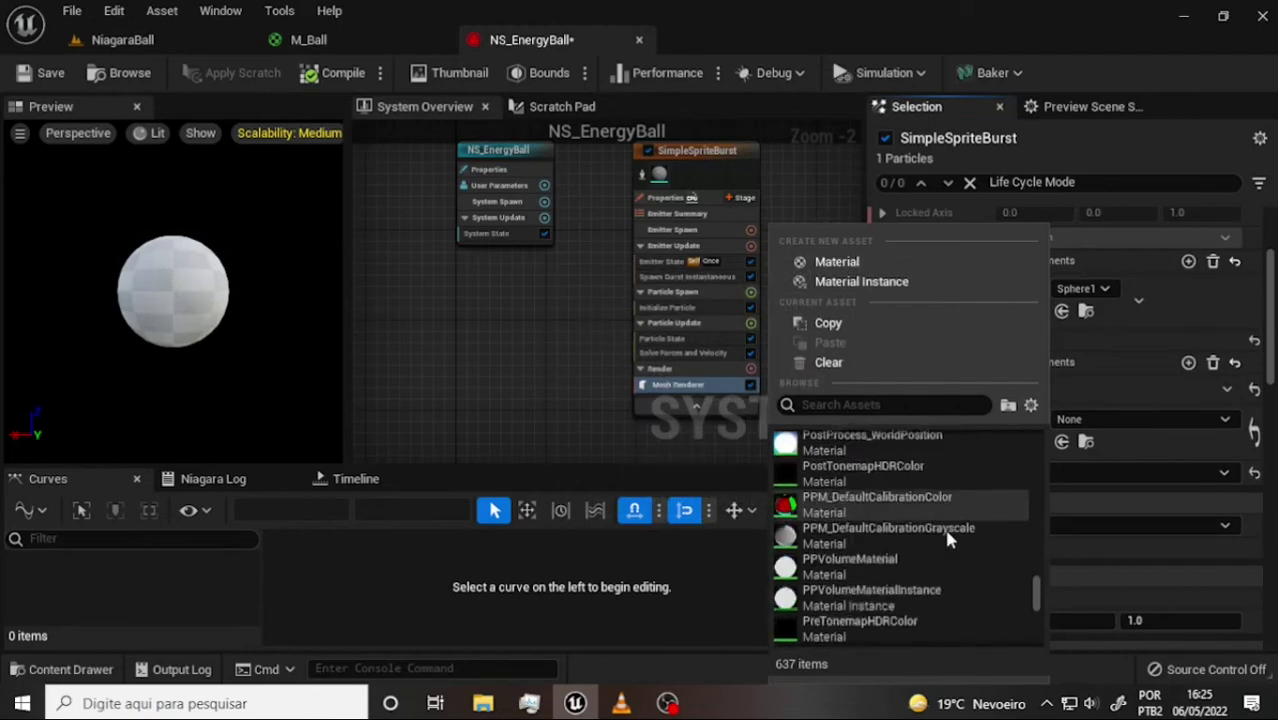
scroll(947, 535, down, 1)
scroll(947, 530, down, 4)
scroll(947, 530, down, 3)
scroll(940, 535, down, 2)
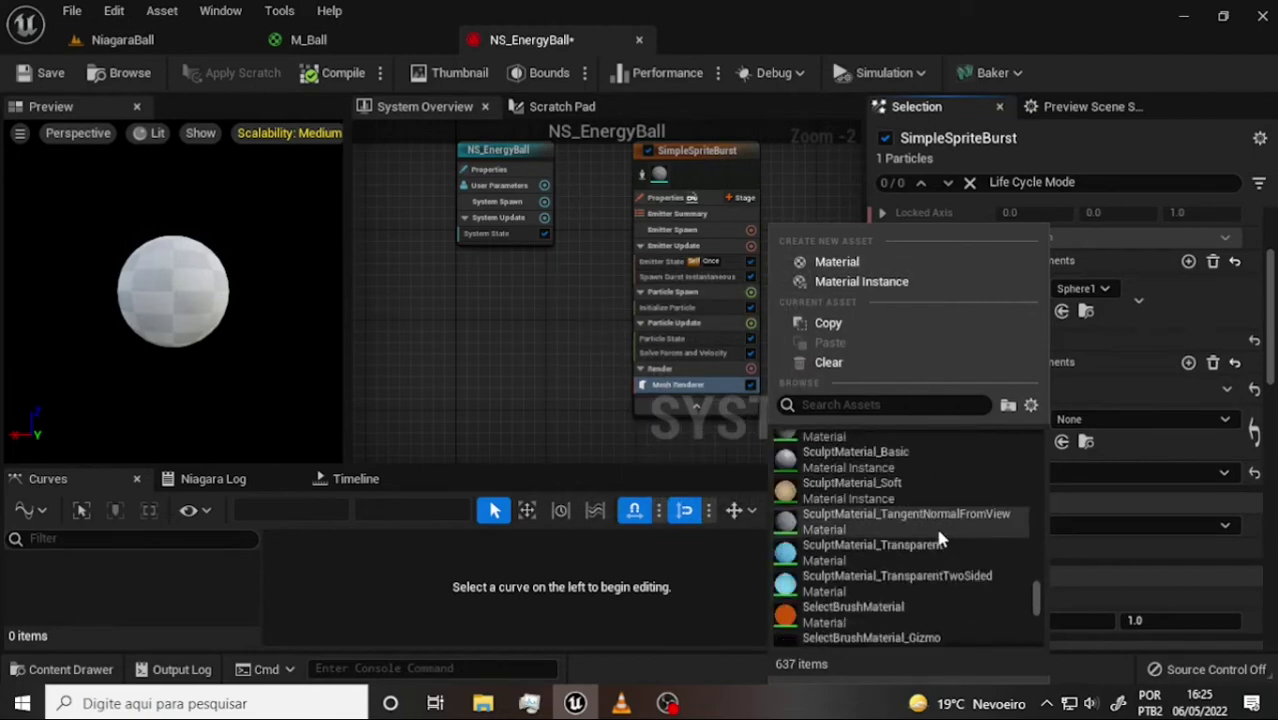
scroll(944, 530, down, 3)
scroll(945, 528, down, 3)
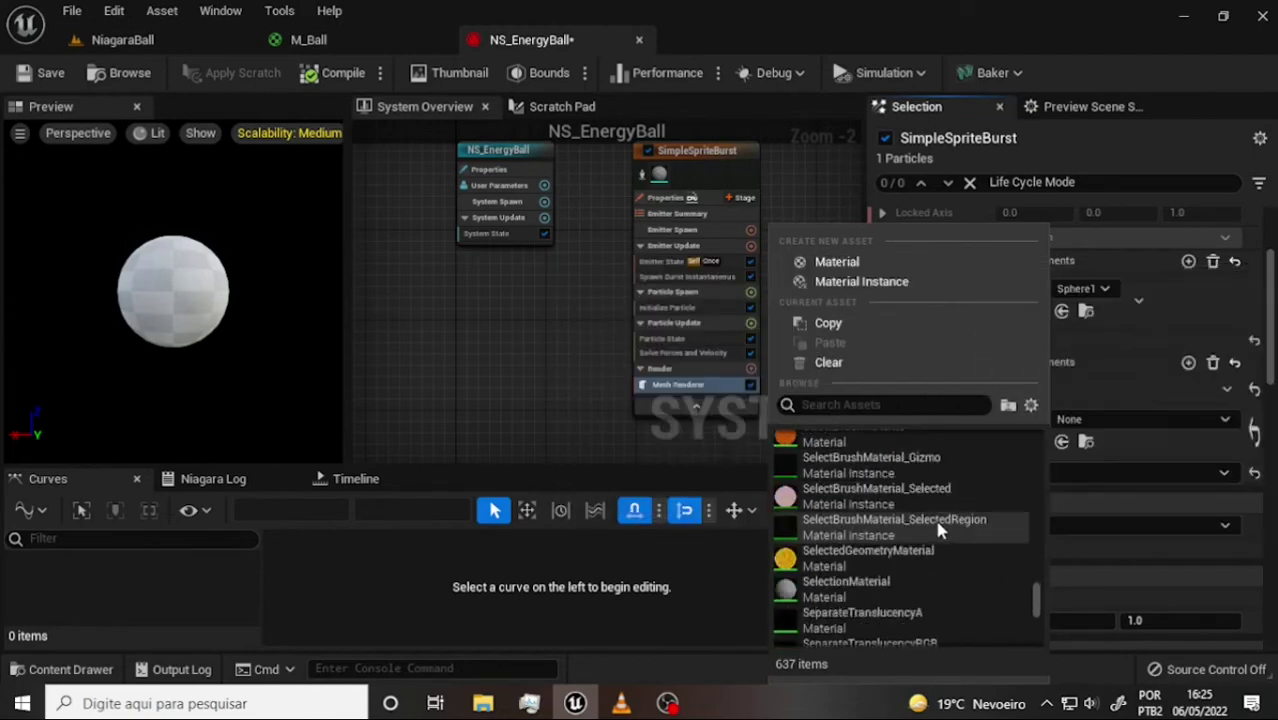
scroll(921, 531, down, 5)
scroll(919, 532, down, 3)
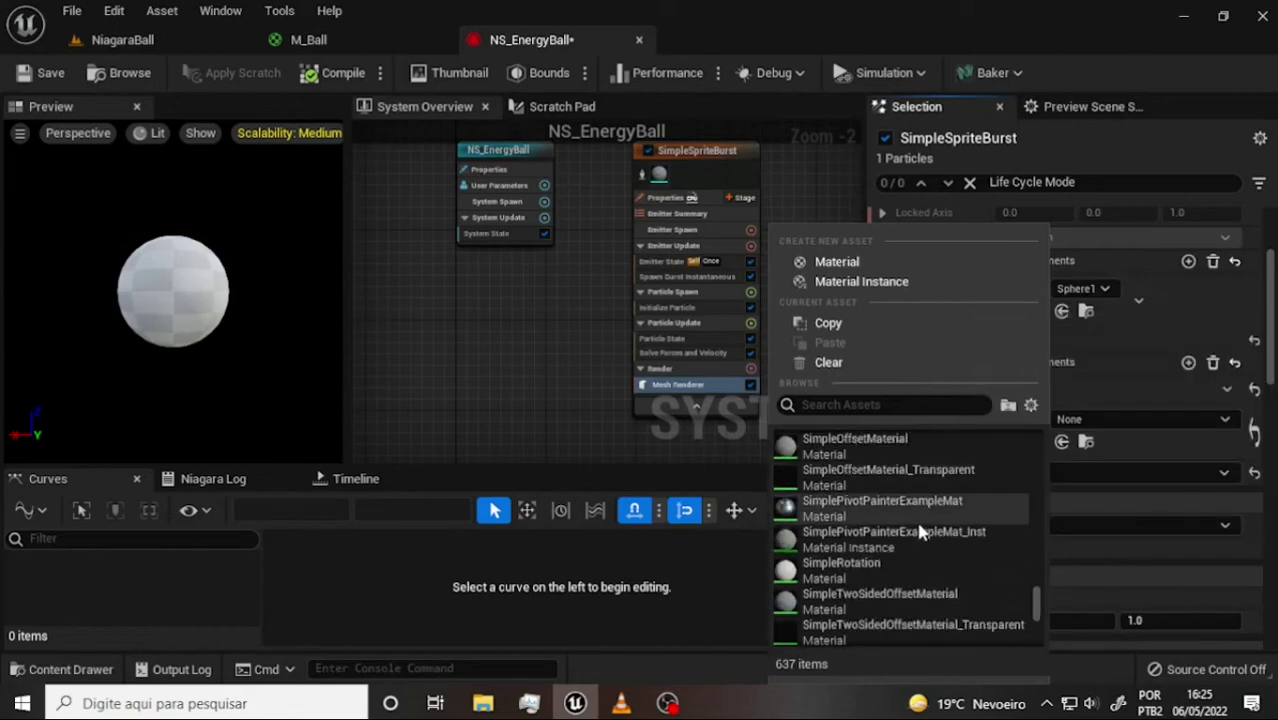
scroll(918, 525, down, 2)
scroll(918, 522, down, 3)
scroll(1036, 610, down, 4)
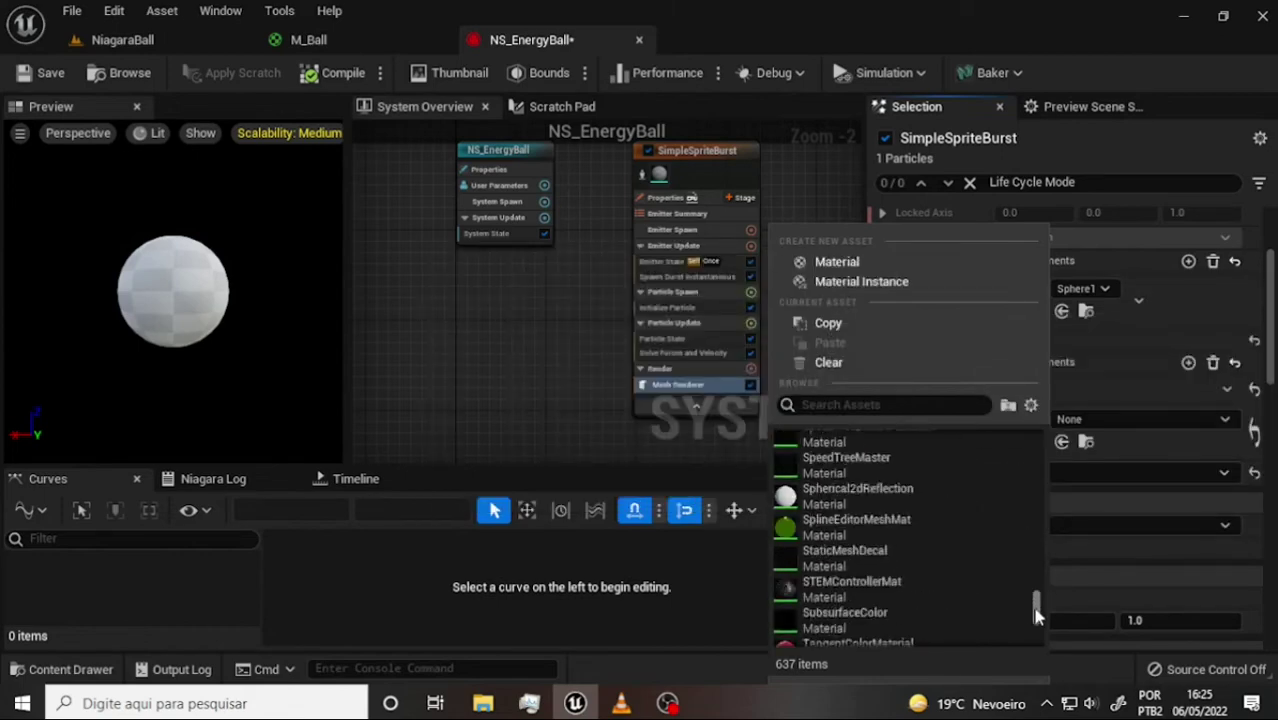
drag(1036, 612, 1036, 632)
scroll(916, 569, up, 2)
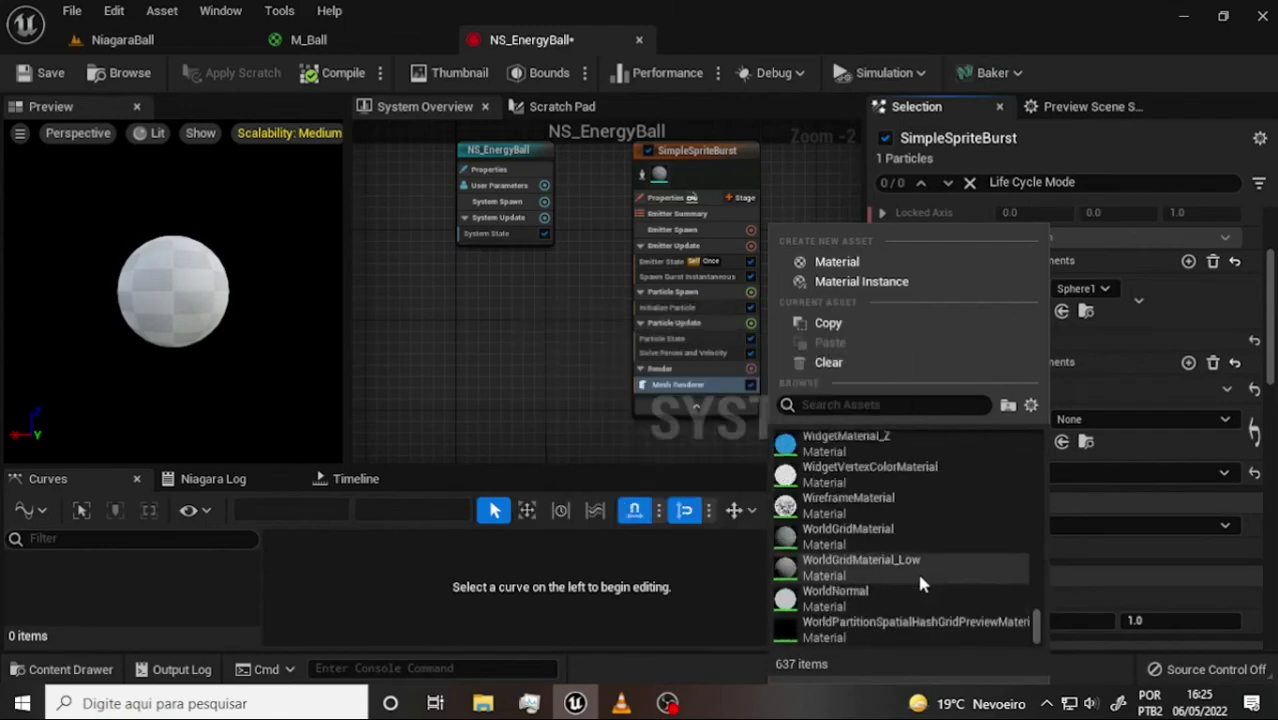
scroll(916, 569, up, 2)
scroll(902, 537, up, 3)
scroll(907, 552, up, 2)
scroll(907, 552, up, 2)
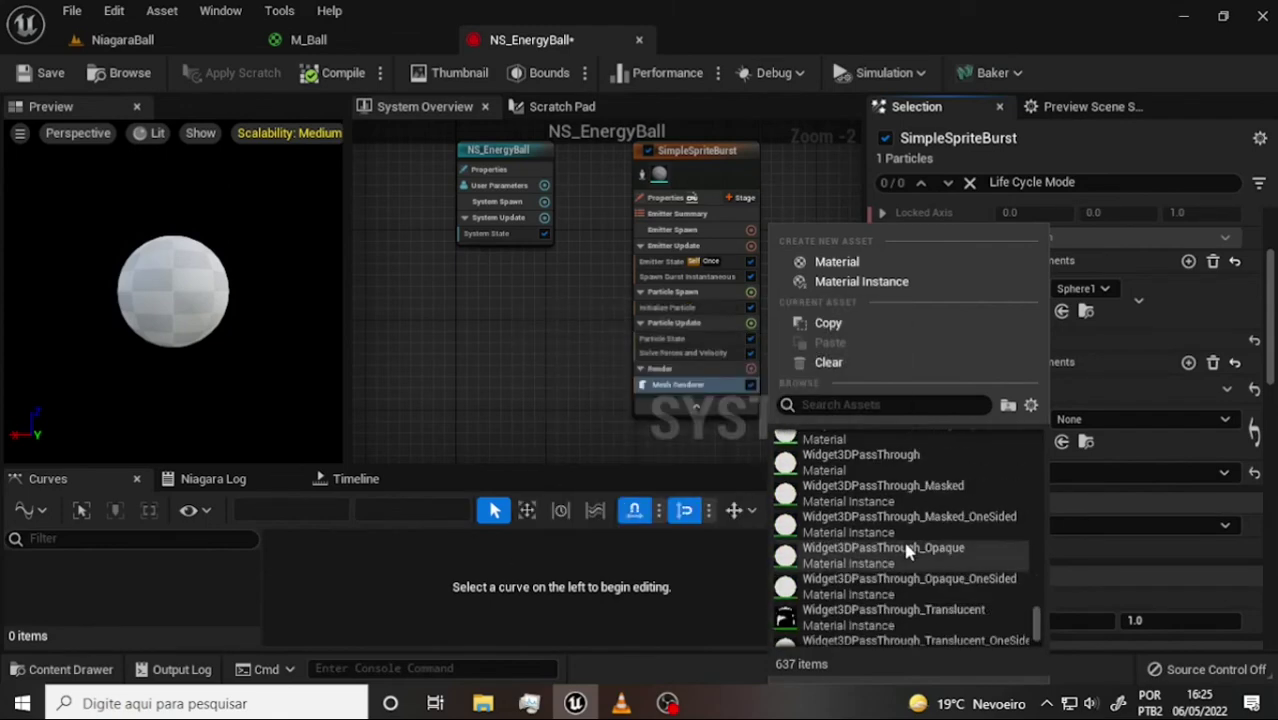
scroll(941, 515, up, 3)
scroll(941, 515, up, 2)
scroll(945, 528, up, 2)
scroll(945, 528, up, 2)
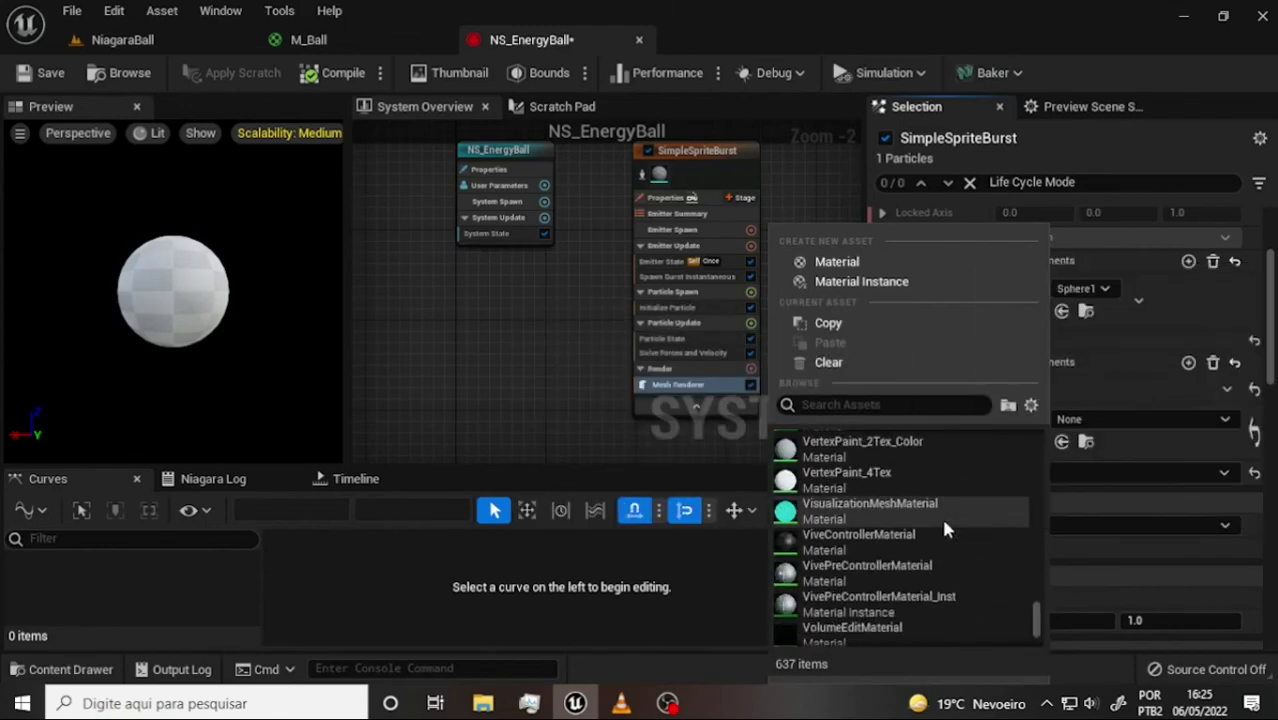
scroll(941, 515, up, 1)
scroll(942, 514, up, 2)
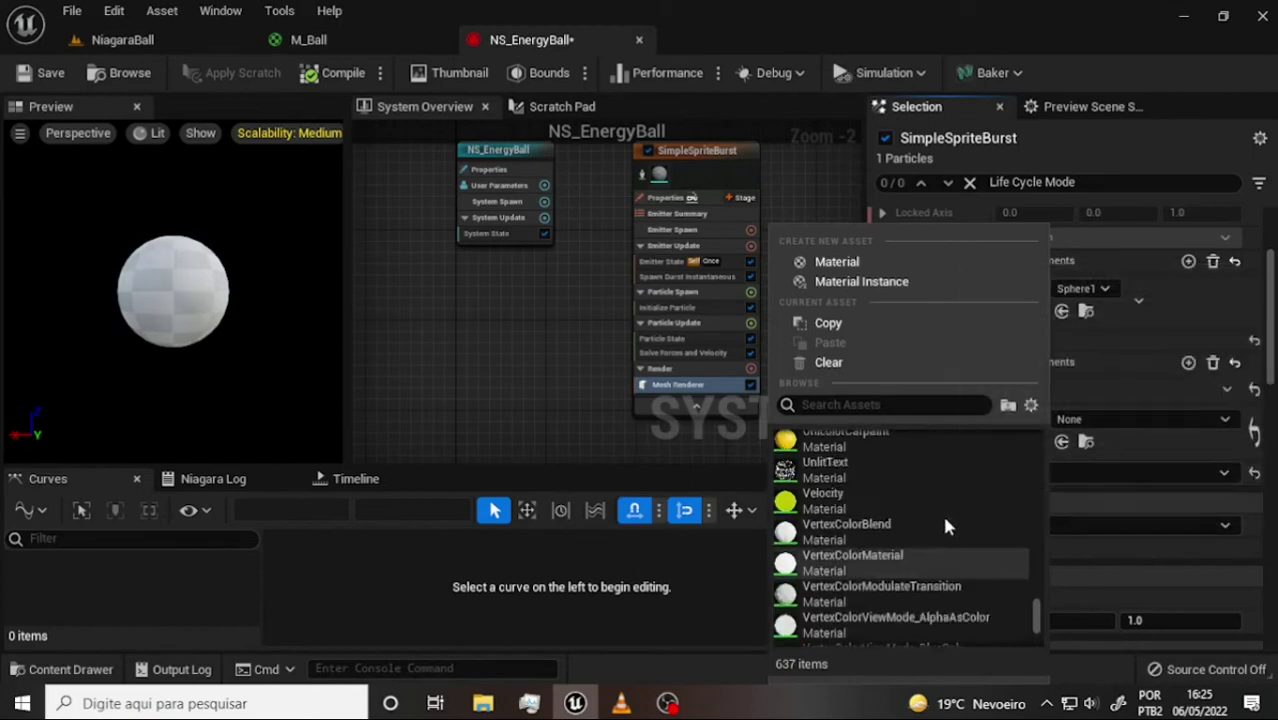
scroll(942, 512, up, 4)
scroll(942, 512, up, 2)
scroll(930, 507, up, 2)
scroll(928, 491, up, 1)
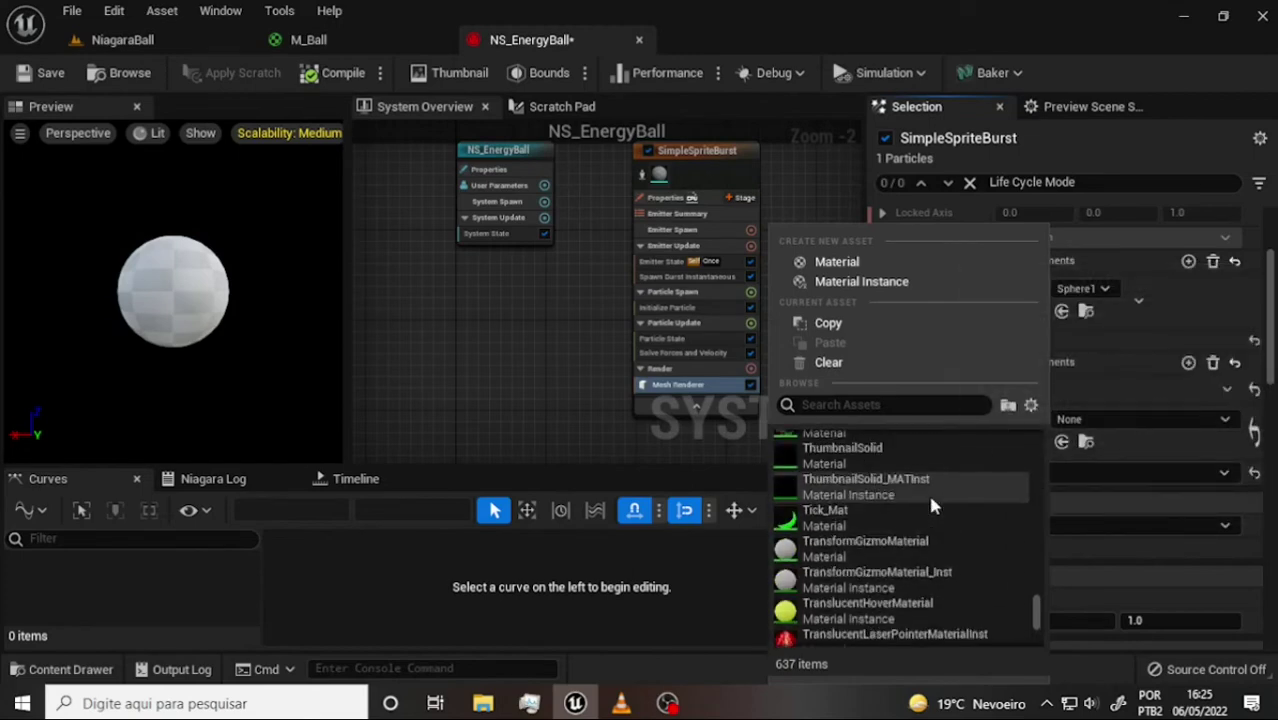
scroll(925, 488, up, 2)
scroll(922, 485, up, 3)
scroll(919, 483, up, 2)
scroll(919, 483, up, 2)
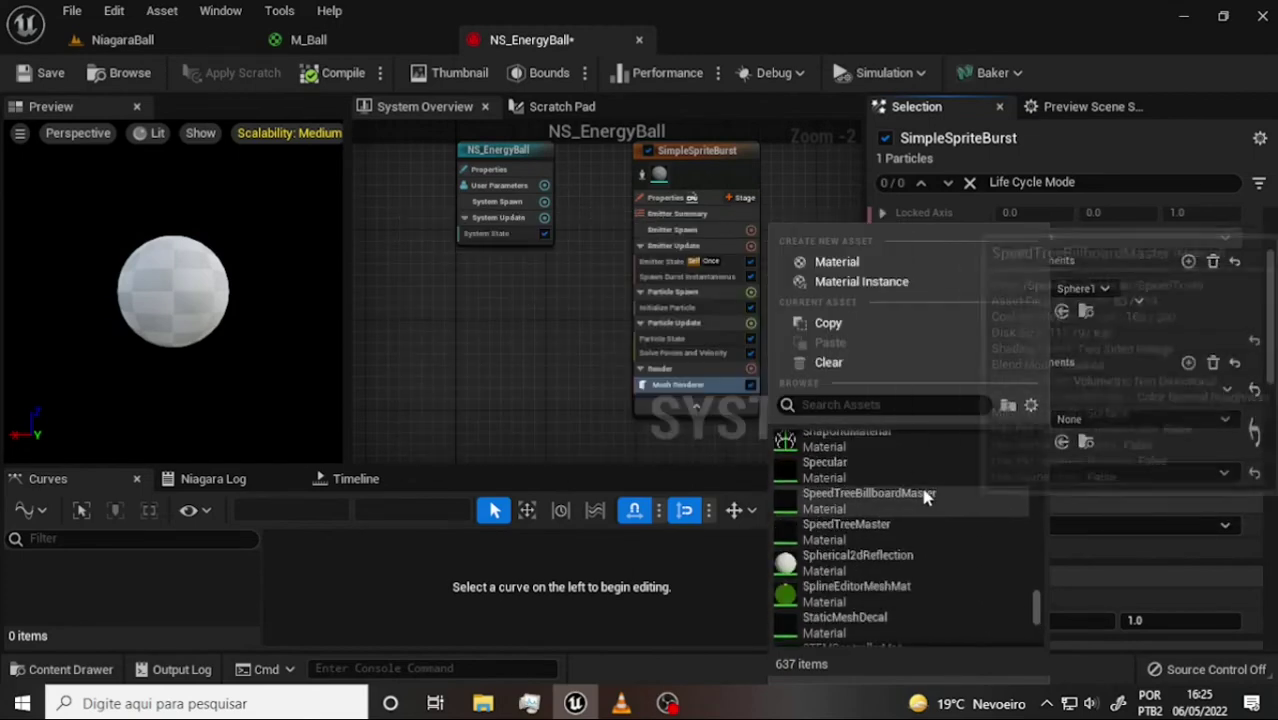
scroll(919, 485, up, 3)
scroll(918, 488, up, 3)
scroll(918, 494, up, 2)
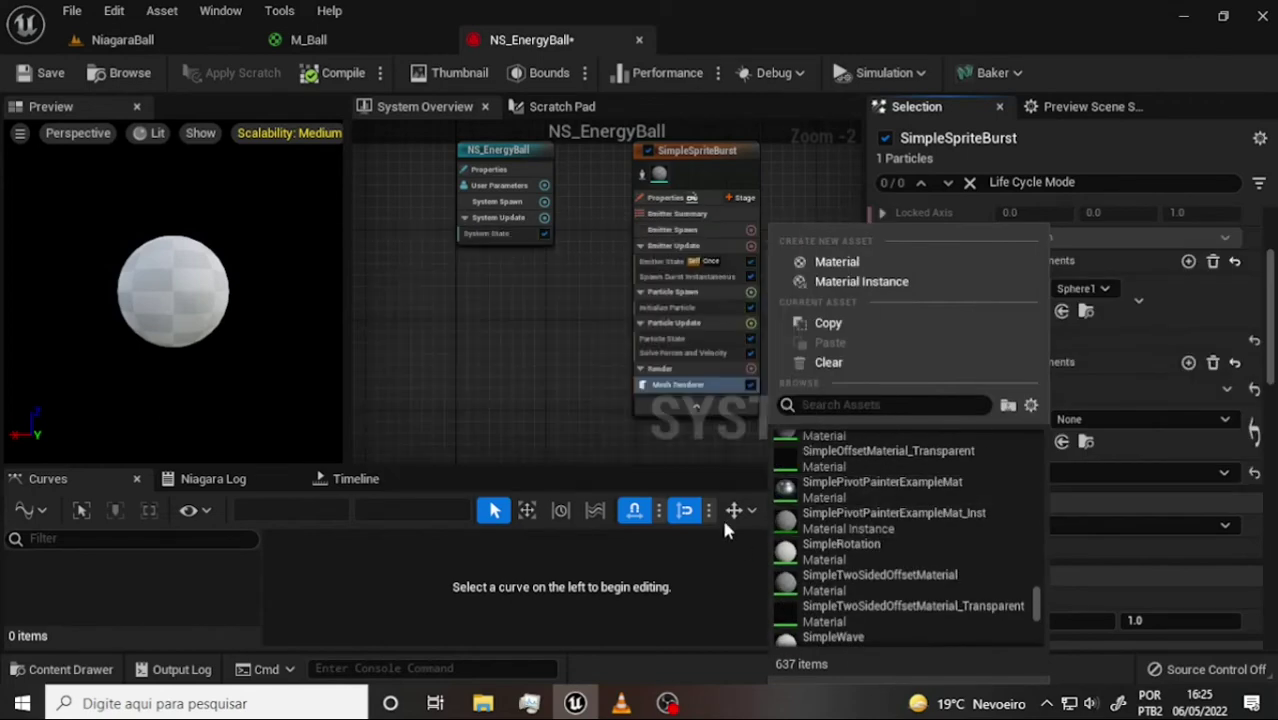
Dismiss the material list and bring up a floating Content Browser 2 from the NiagaraBall level
click(535, 400)
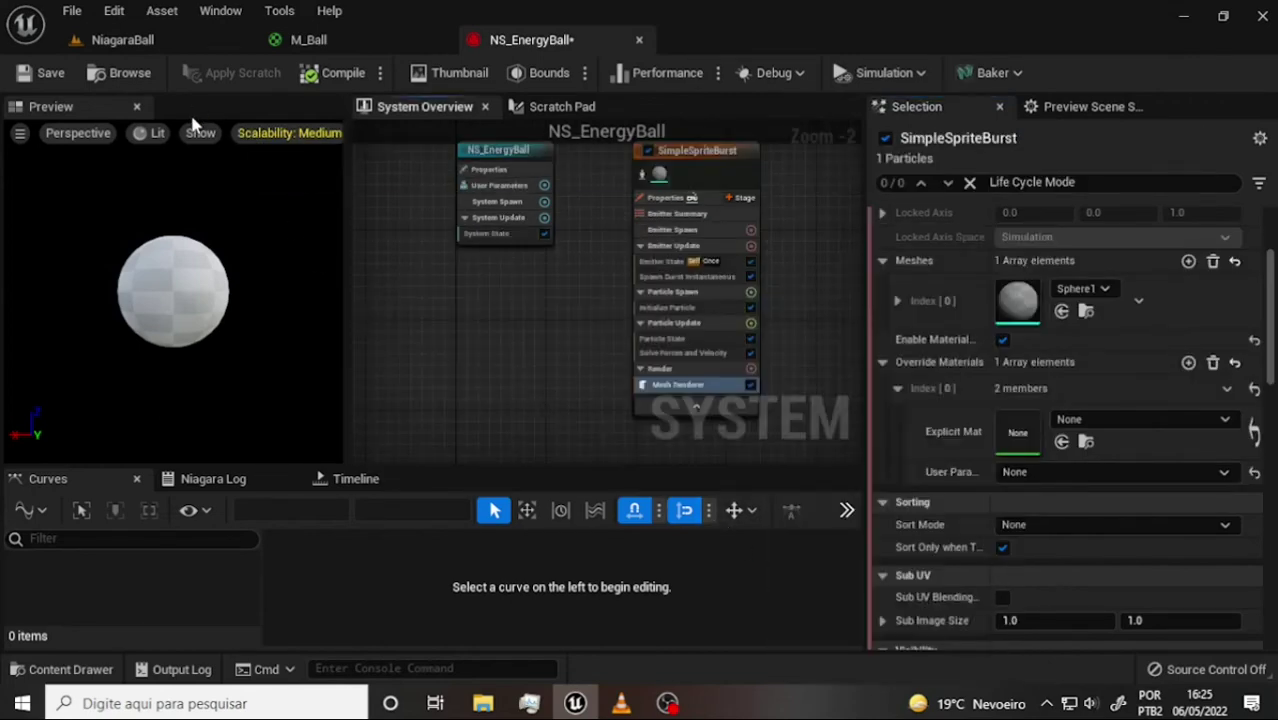
click(120, 44)
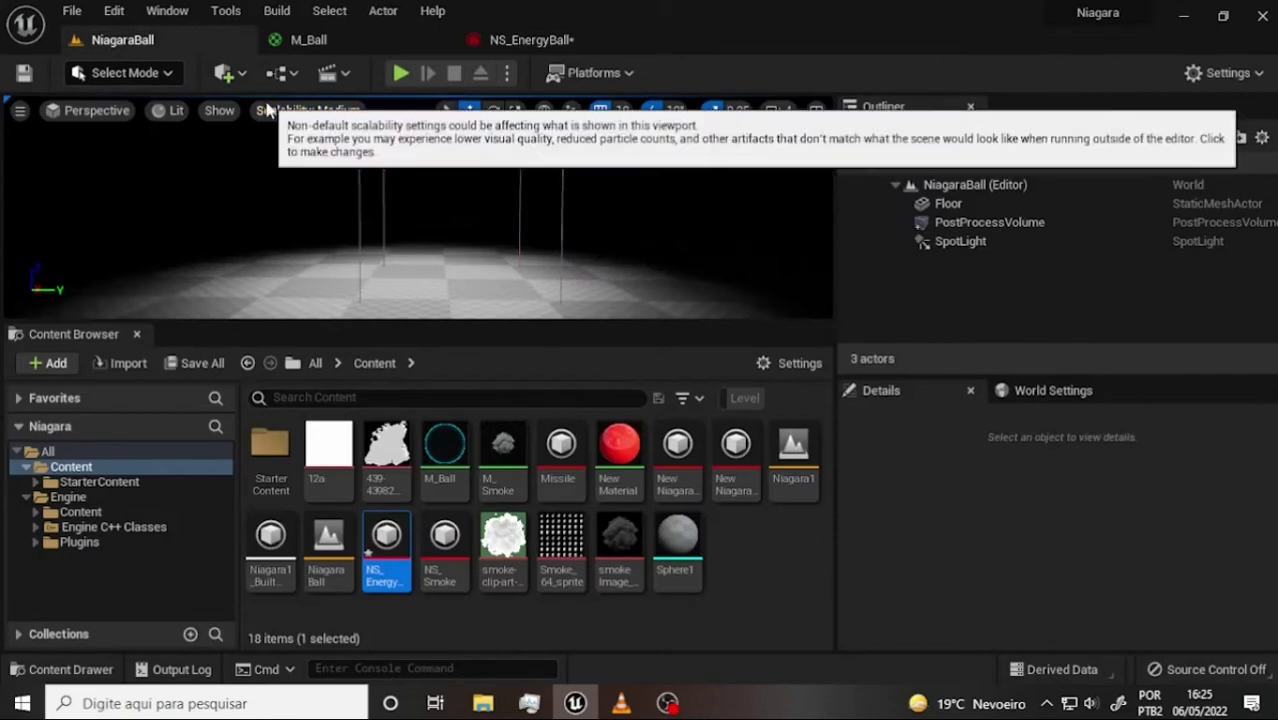
click(167, 12)
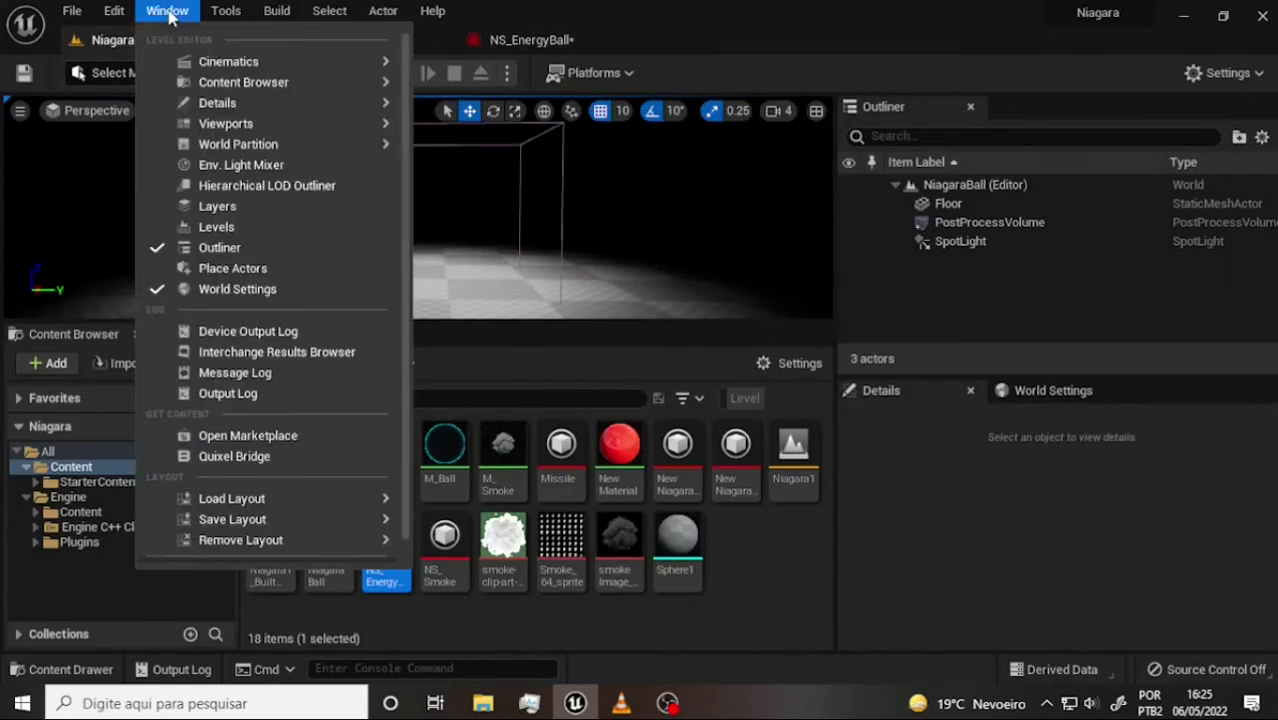
mouse_move(260, 82)
click(505, 114)
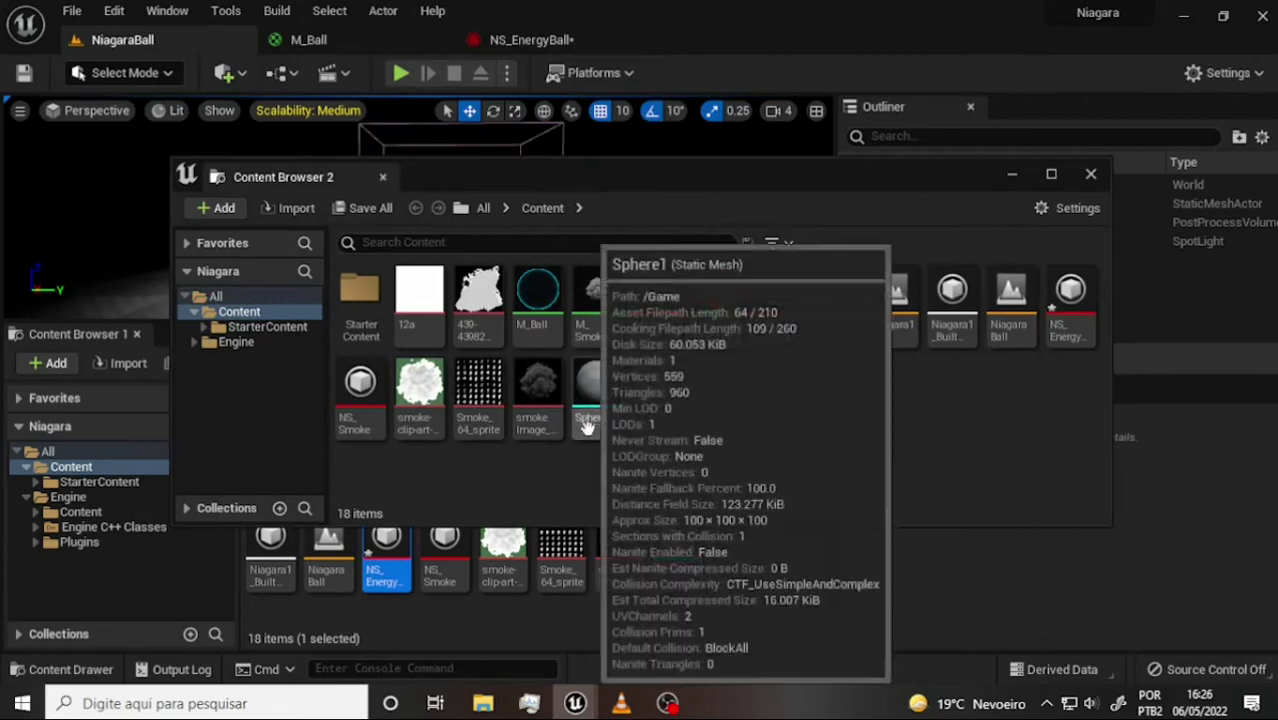
drag(759, 180, 645, 186)
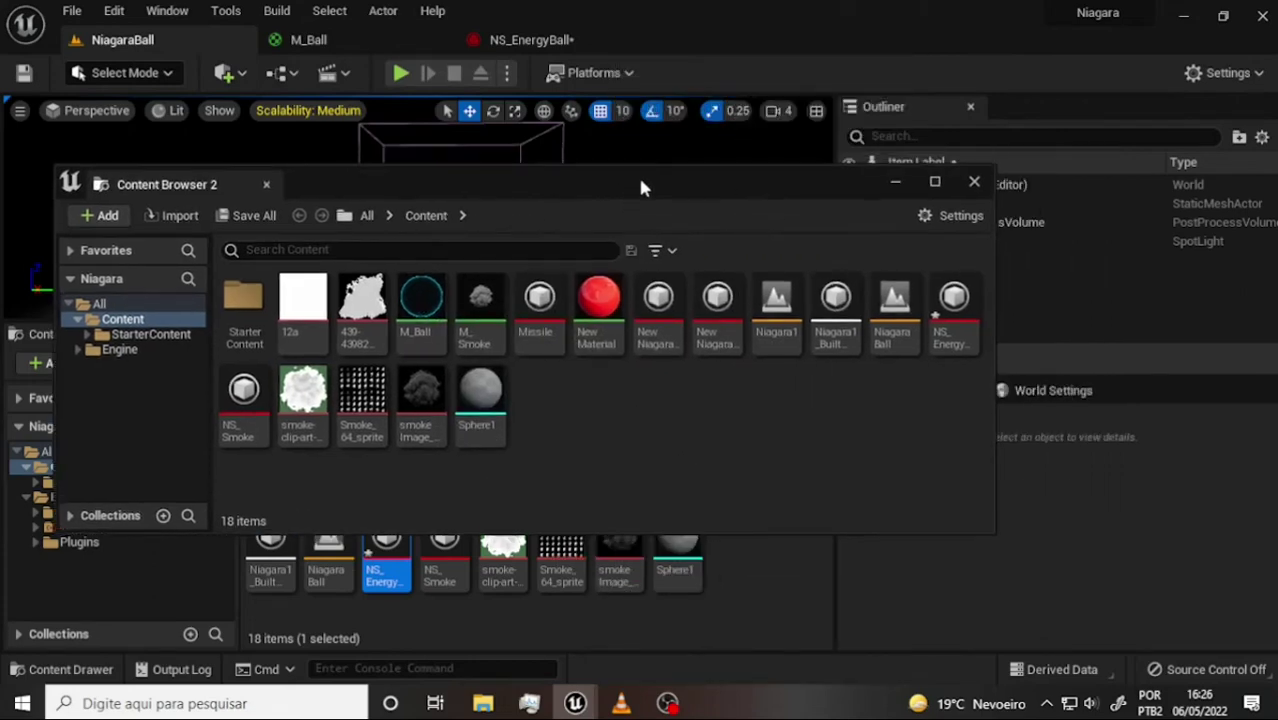
Drop M_Ball onto NS_EnergyBall's Explicit Mat slot and close the floating browser
click(531, 40)
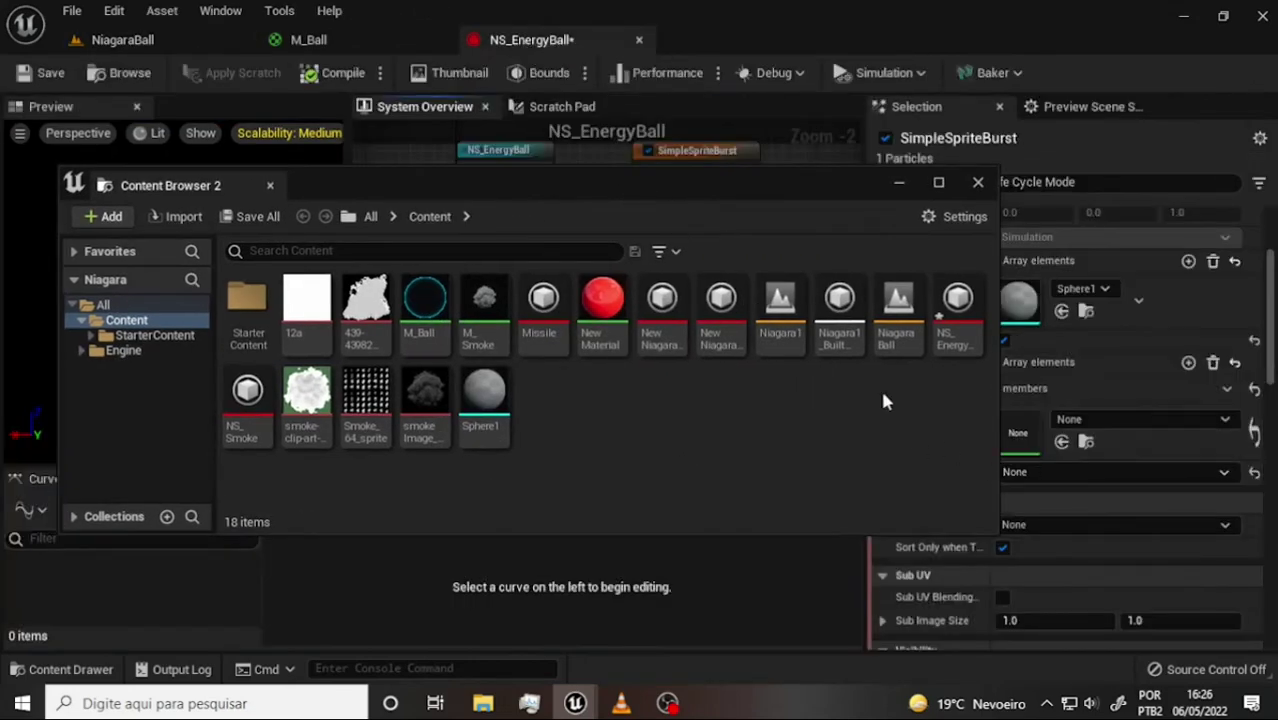
drag(765, 182, 589, 161)
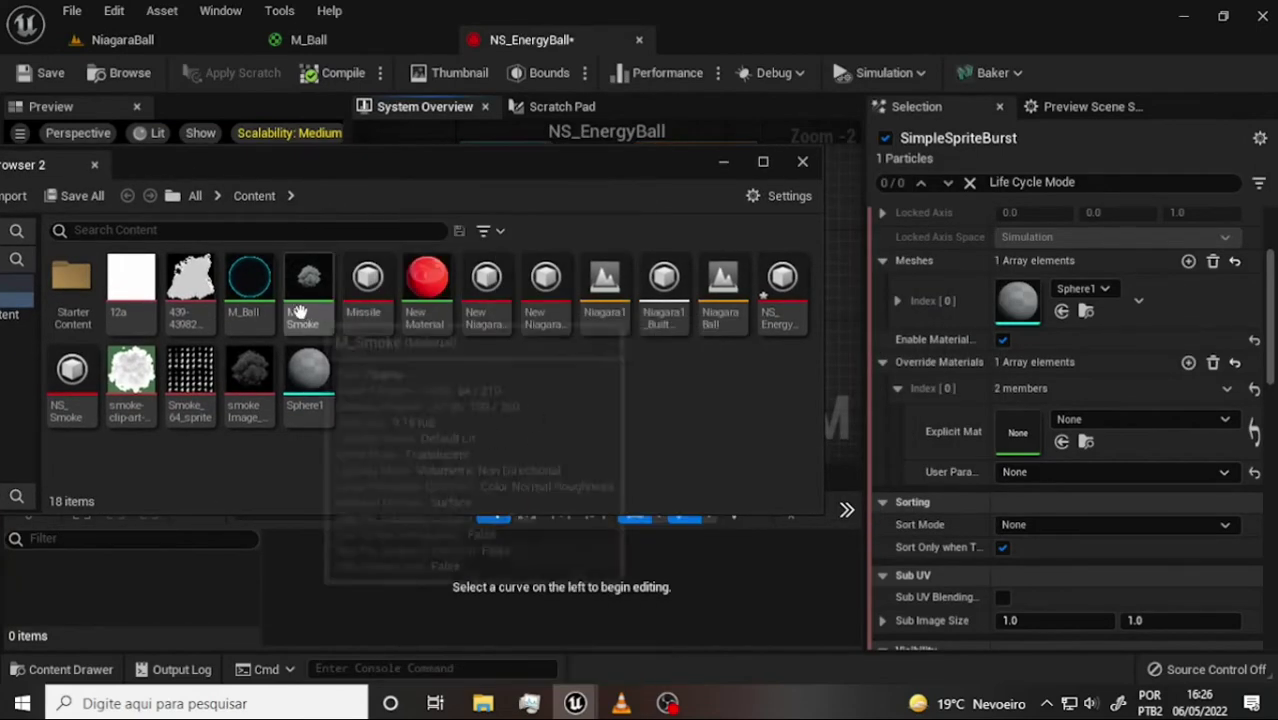
drag(249, 280, 1022, 435)
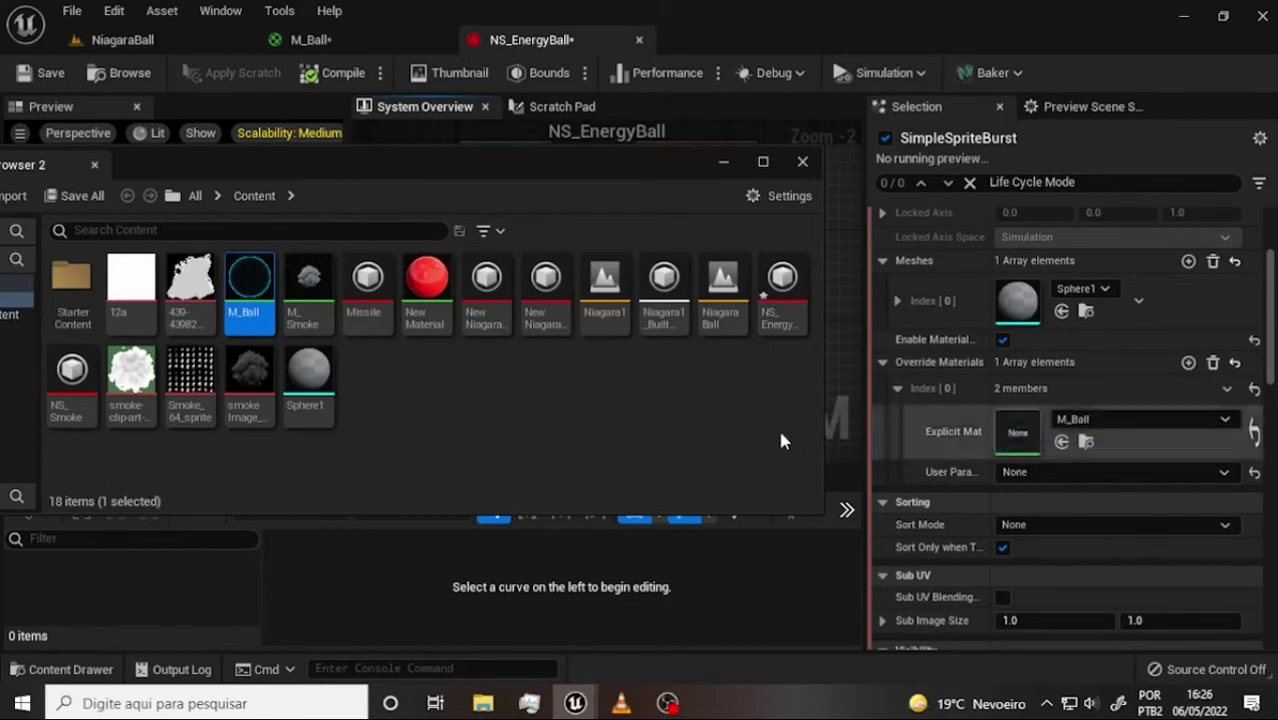
click(802, 163)
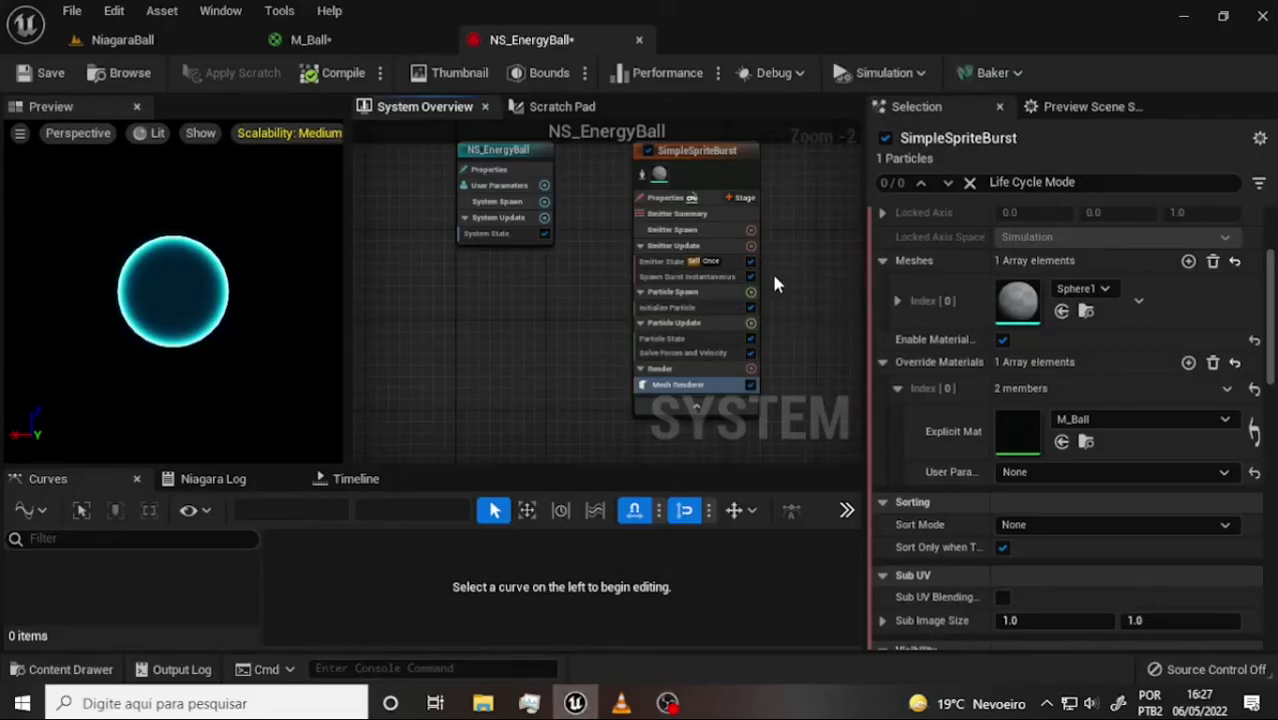
scroll(773, 280, up, 2)
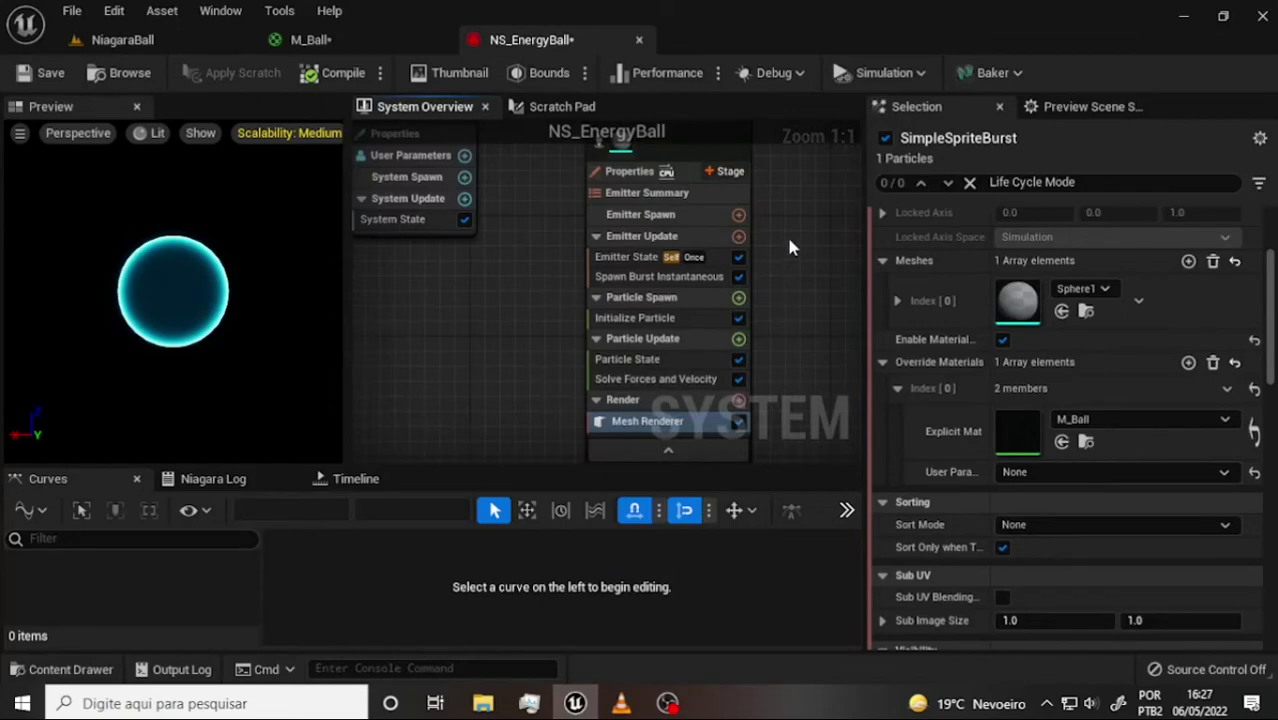
right_drag(789, 247, 788, 266)
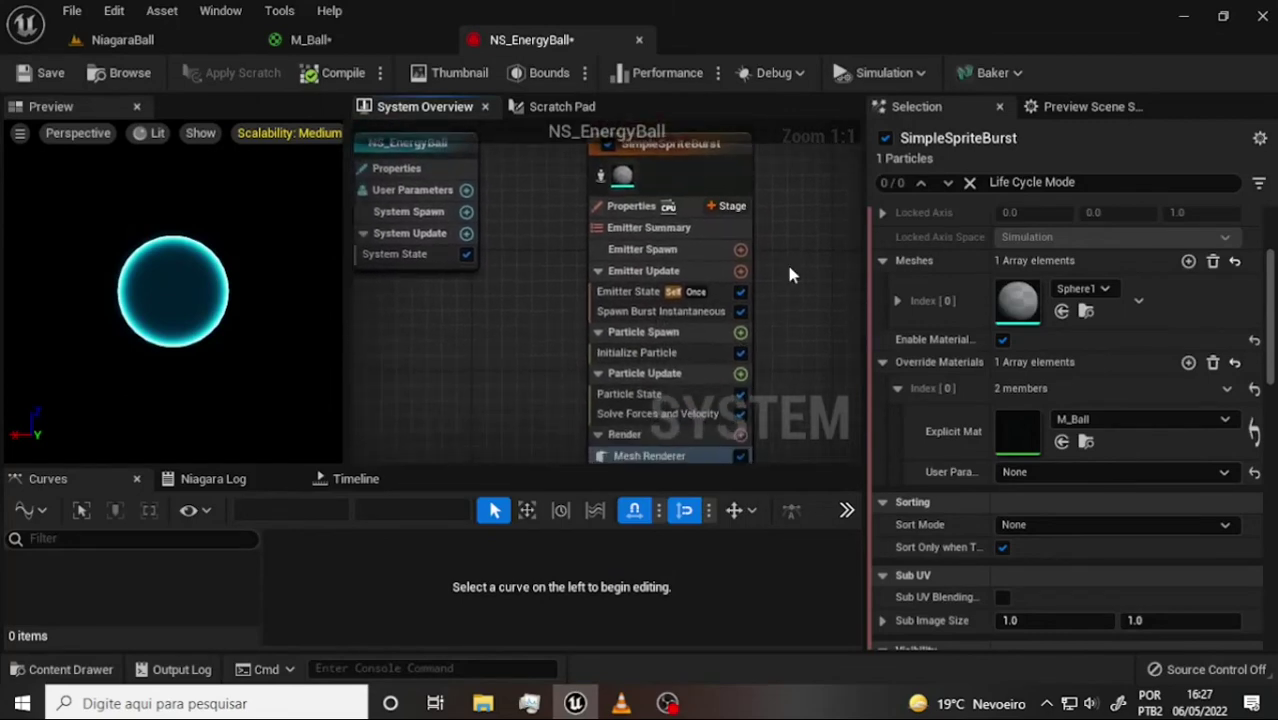
Enable Local Space on the emitter, save NS_EnergyBall and go back to NiagaraBall
click(669, 208)
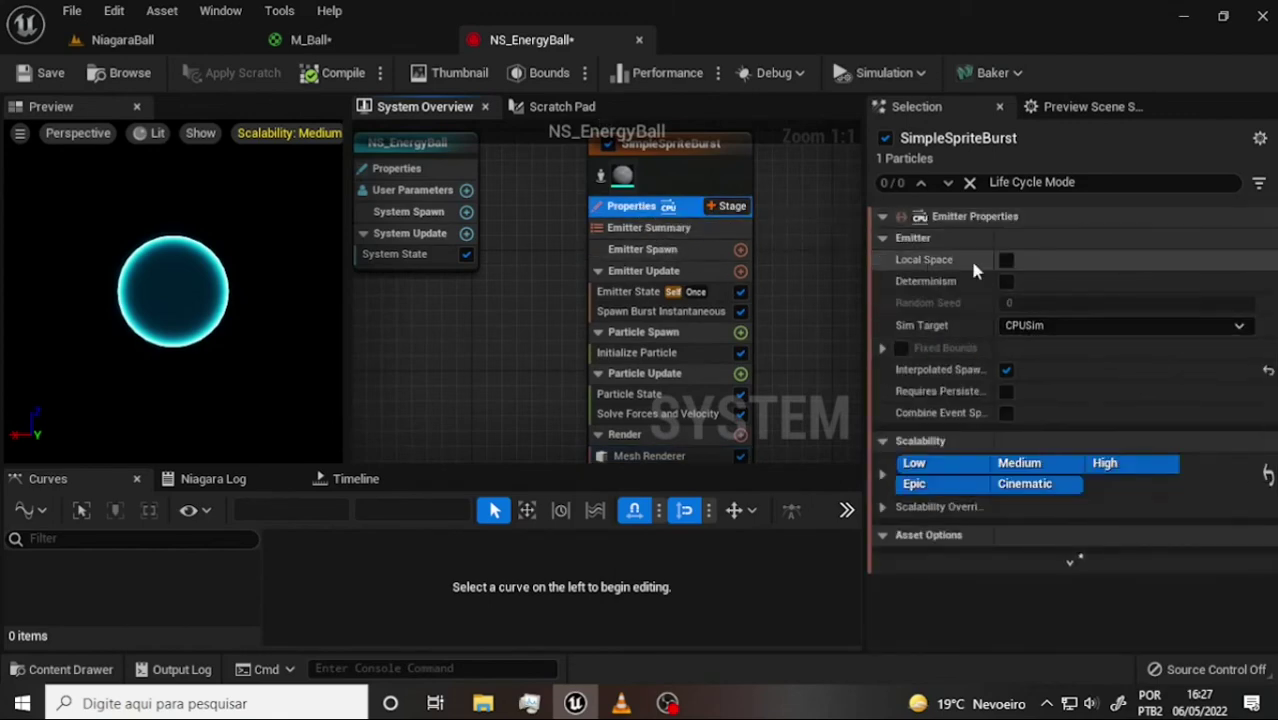
click(1006, 259)
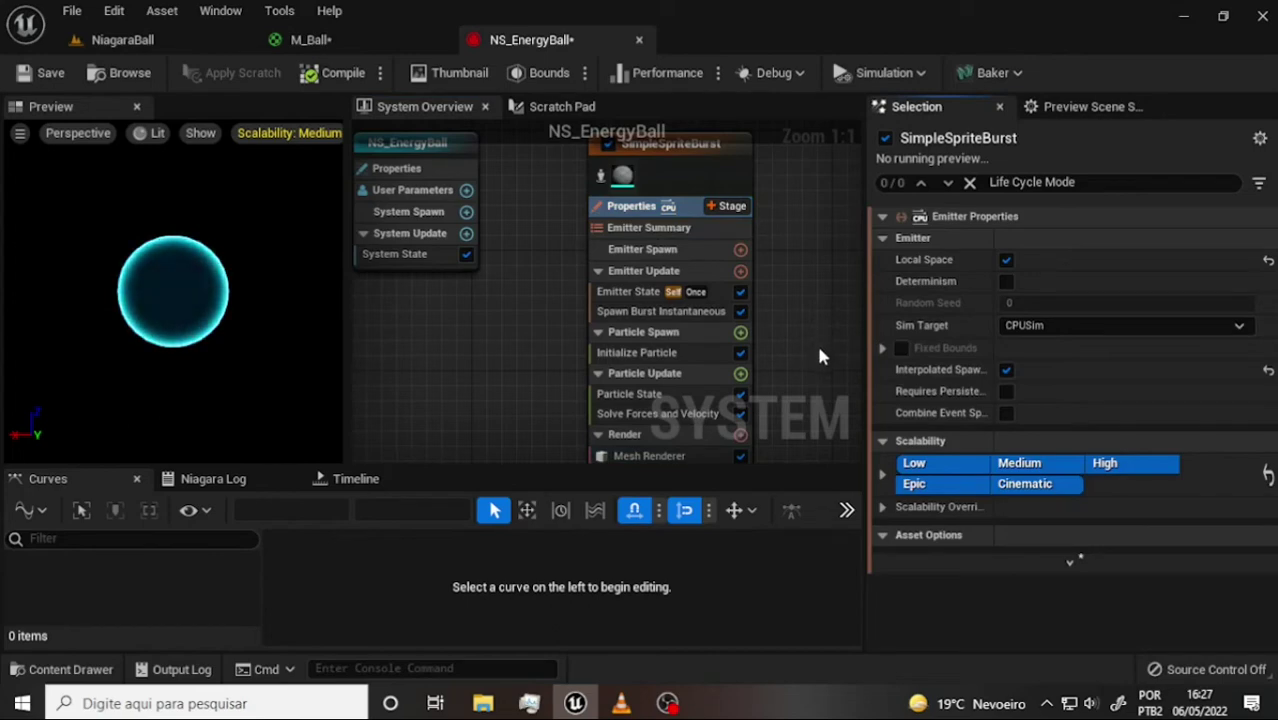
click(667, 703)
click(667, 703)
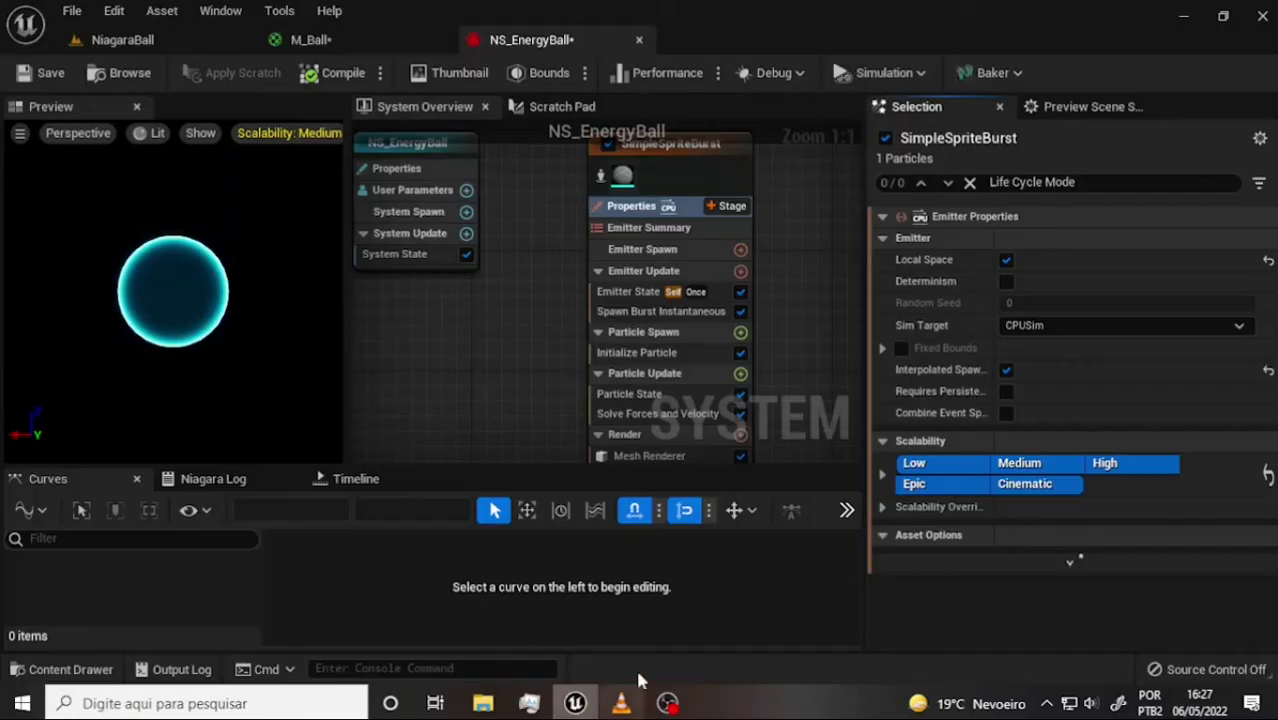
click(45, 73)
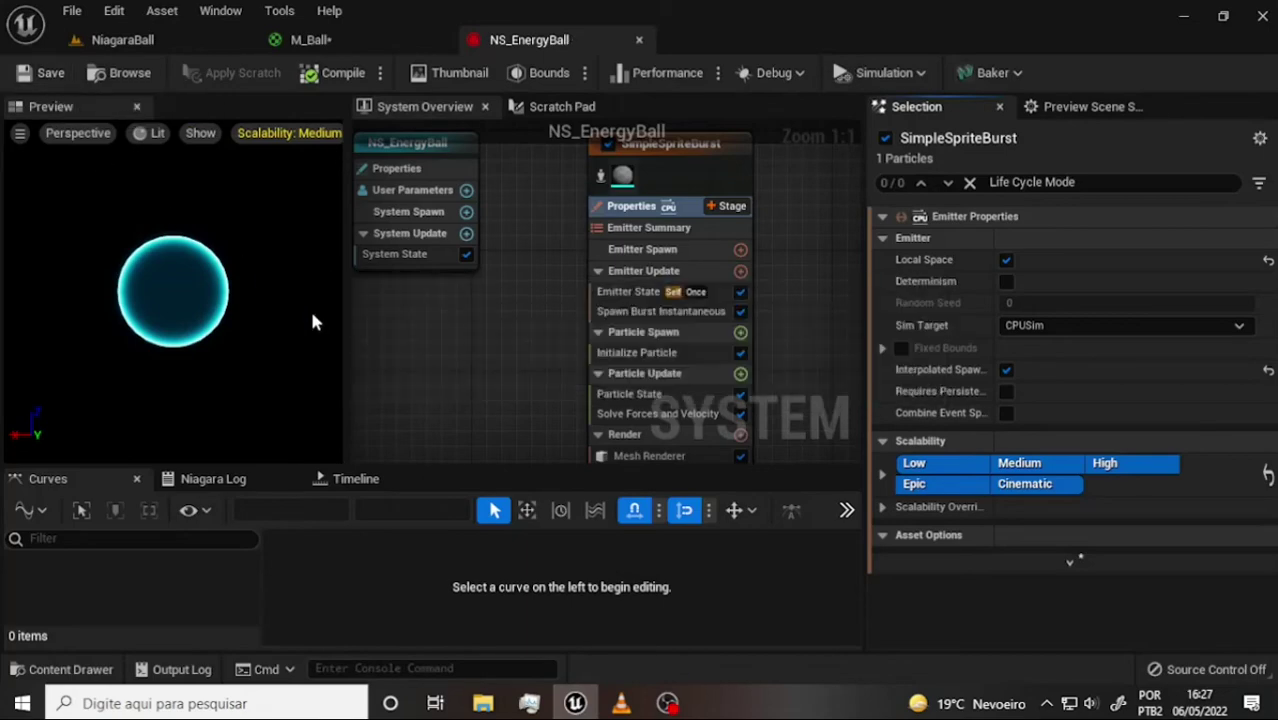
click(125, 40)
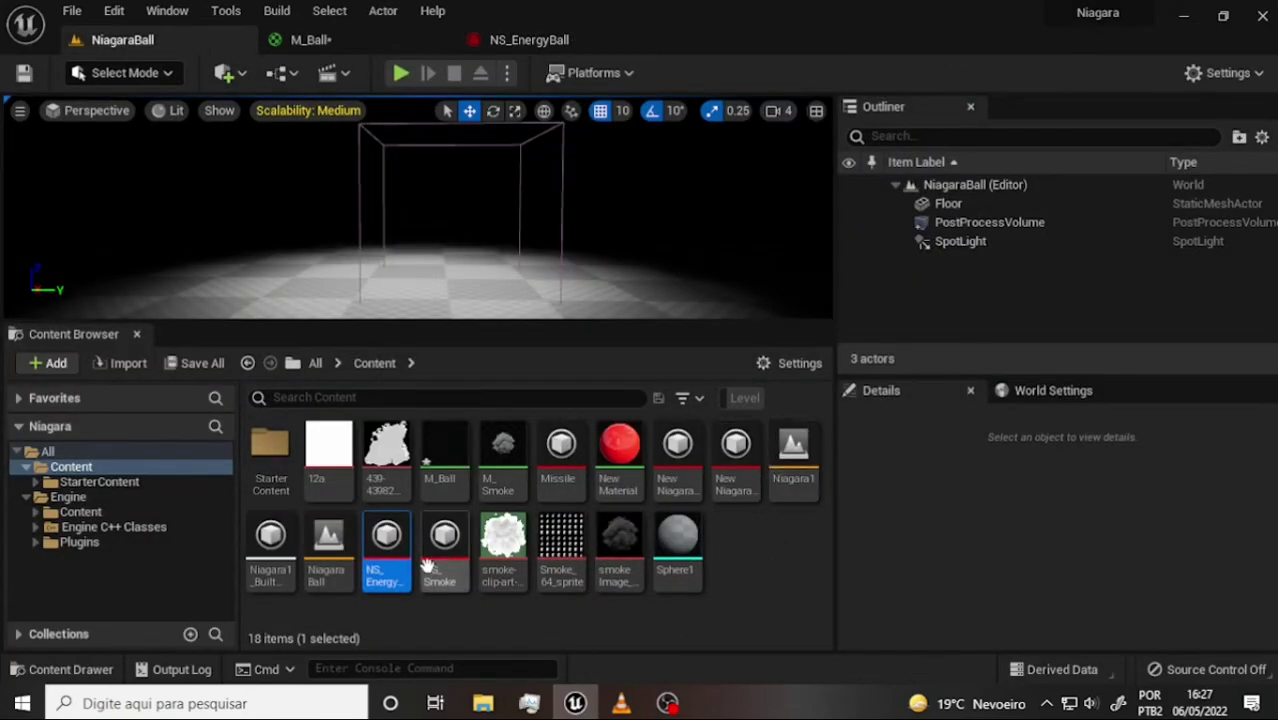
Place NS_EnergyBall inside the box above the floor, switch to scaling, and centre it in view
drag(386, 545, 457, 216)
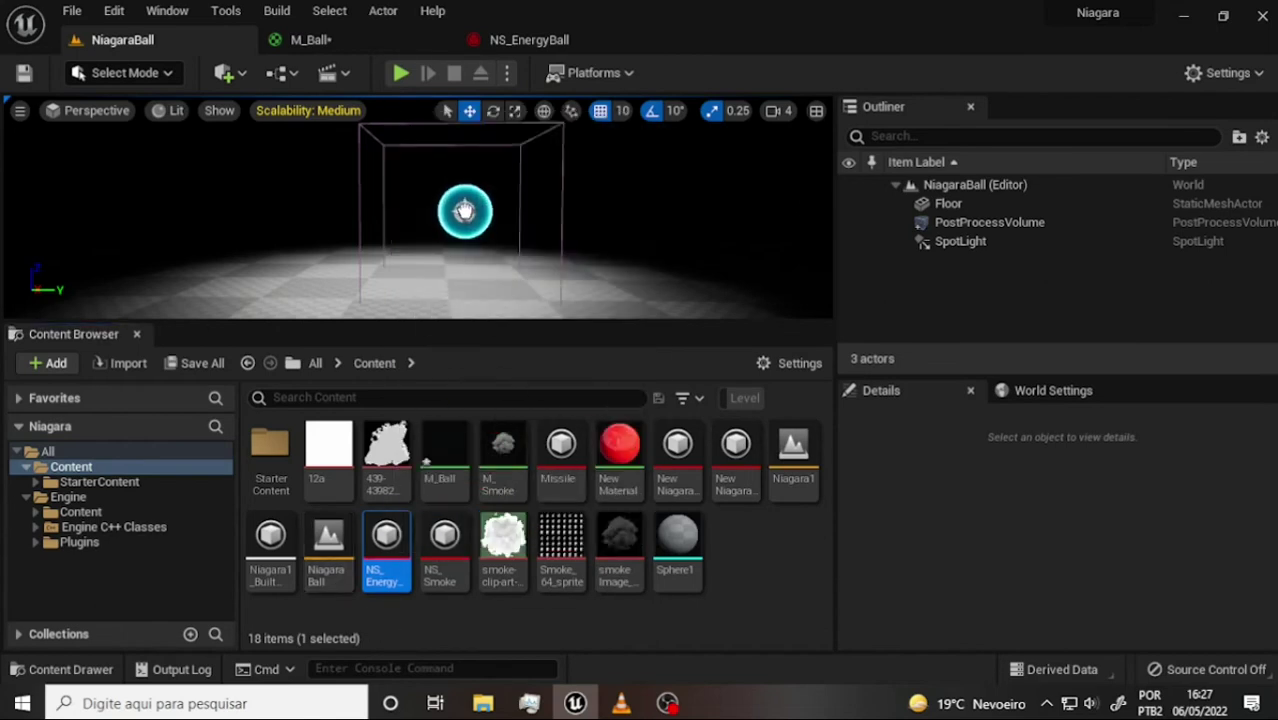
drag(528, 255, 528, 256)
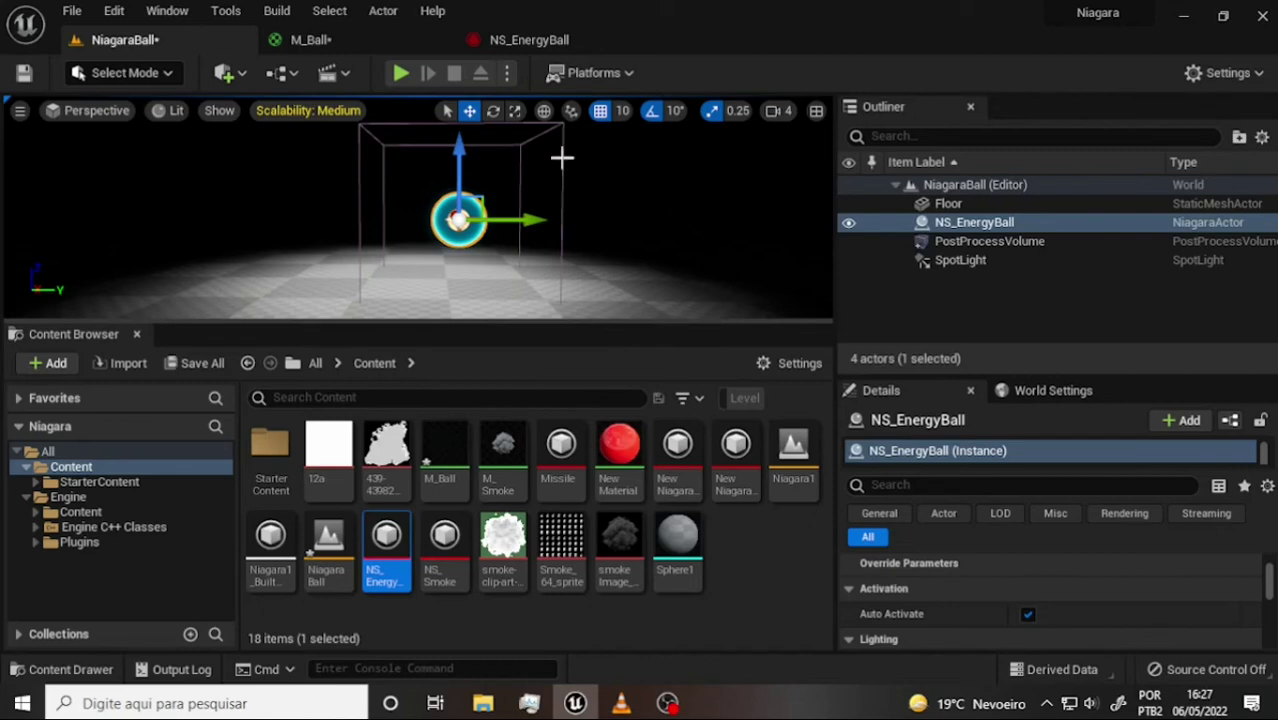
click(515, 111)
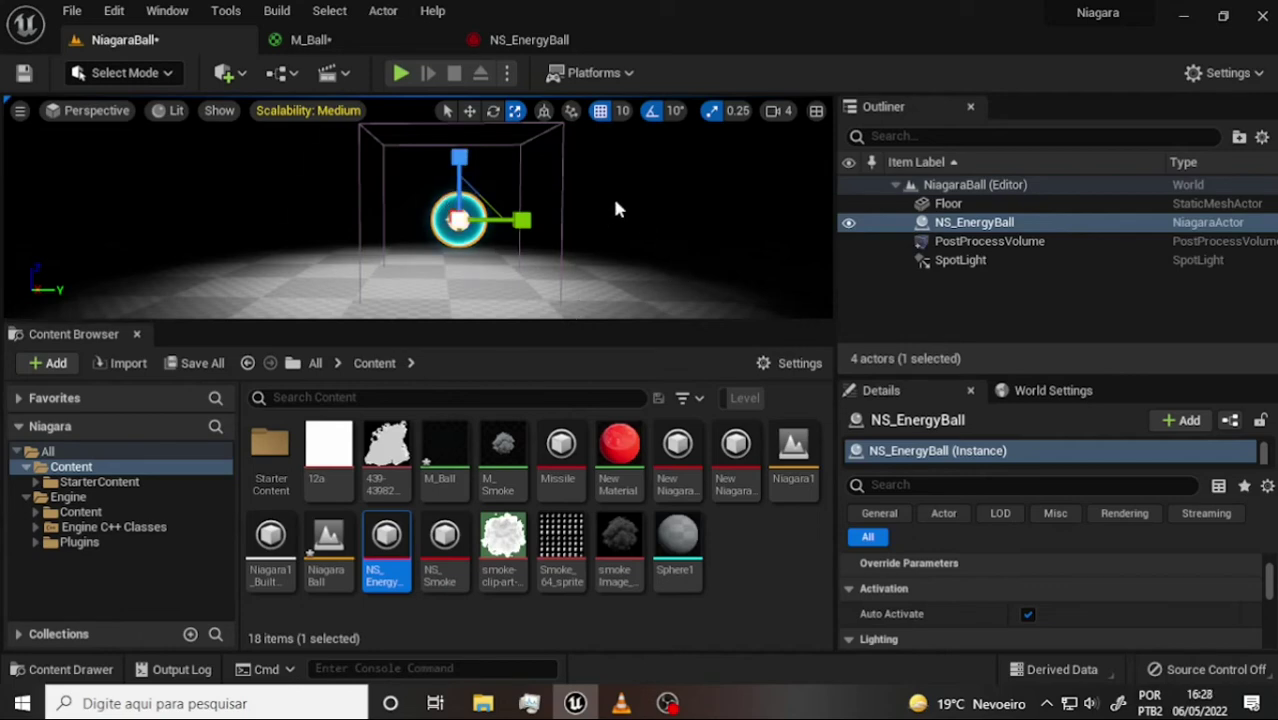
scroll(636, 179, up, 2)
scroll(640, 183, up, 1)
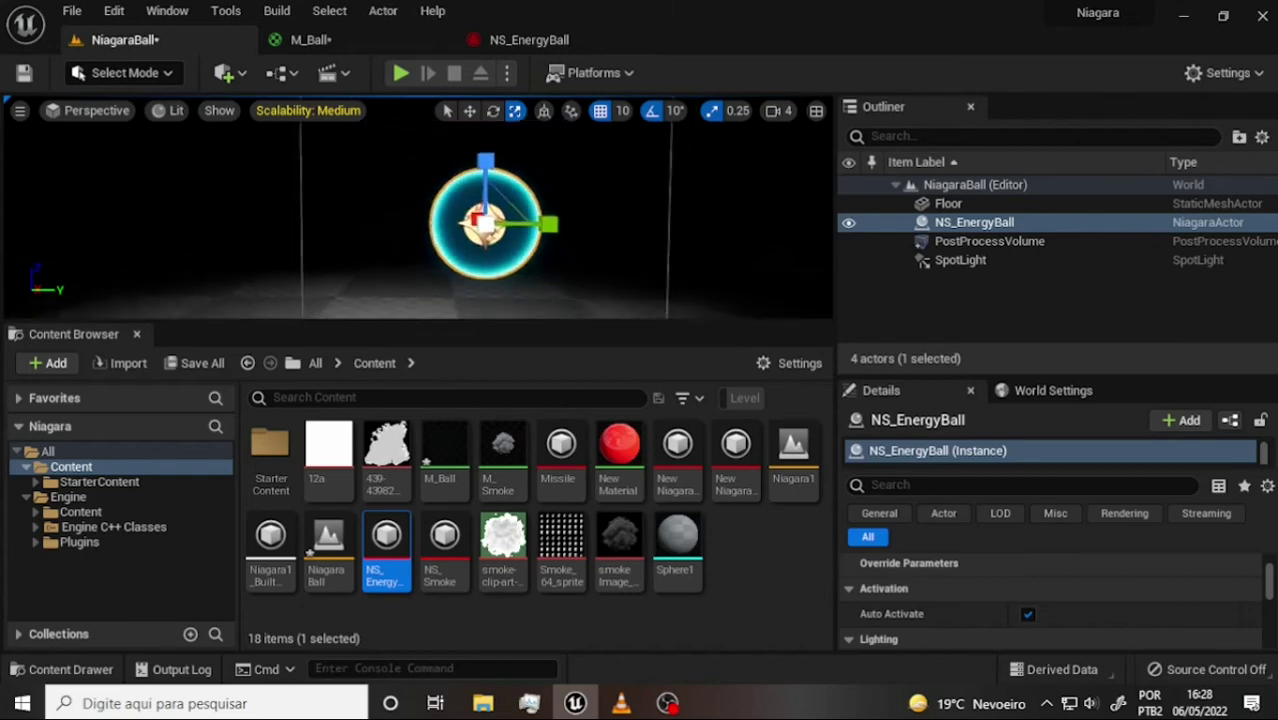
right_drag(640, 183, 648, 215)
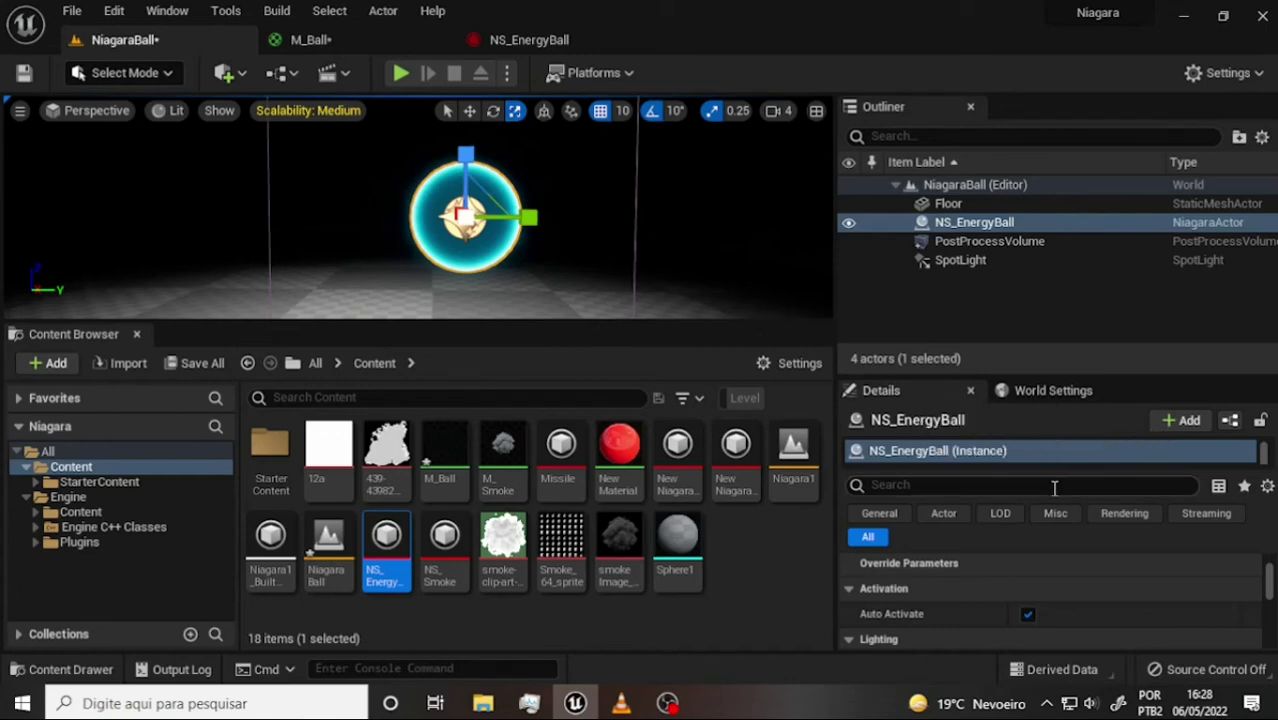
Look through the energy ball's Details, then deselect everything to reveal the cyan glow
scroll(1076, 574, down, 2)
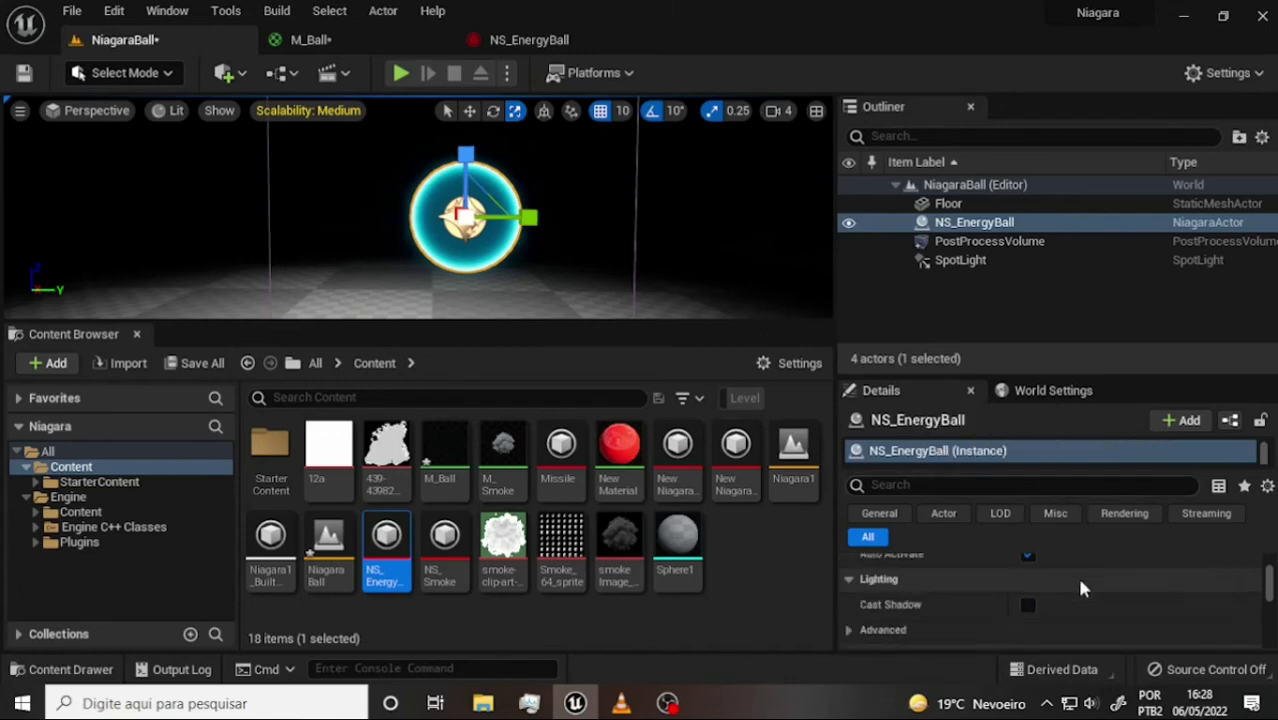
scroll(1078, 579, down, 2)
scroll(1078, 578, down, 2)
scroll(1077, 574, down, 2)
scroll(1083, 588, down, 2)
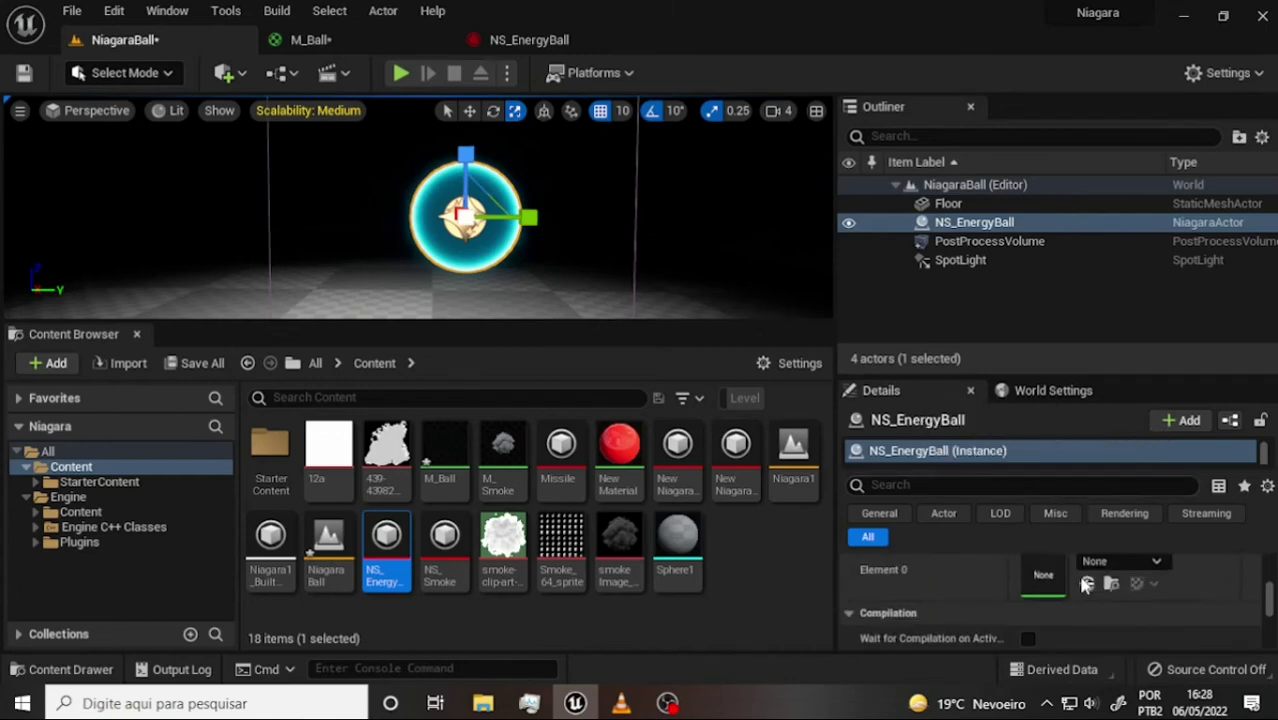
scroll(1077, 571, up, 3)
scroll(1083, 566, up, 3)
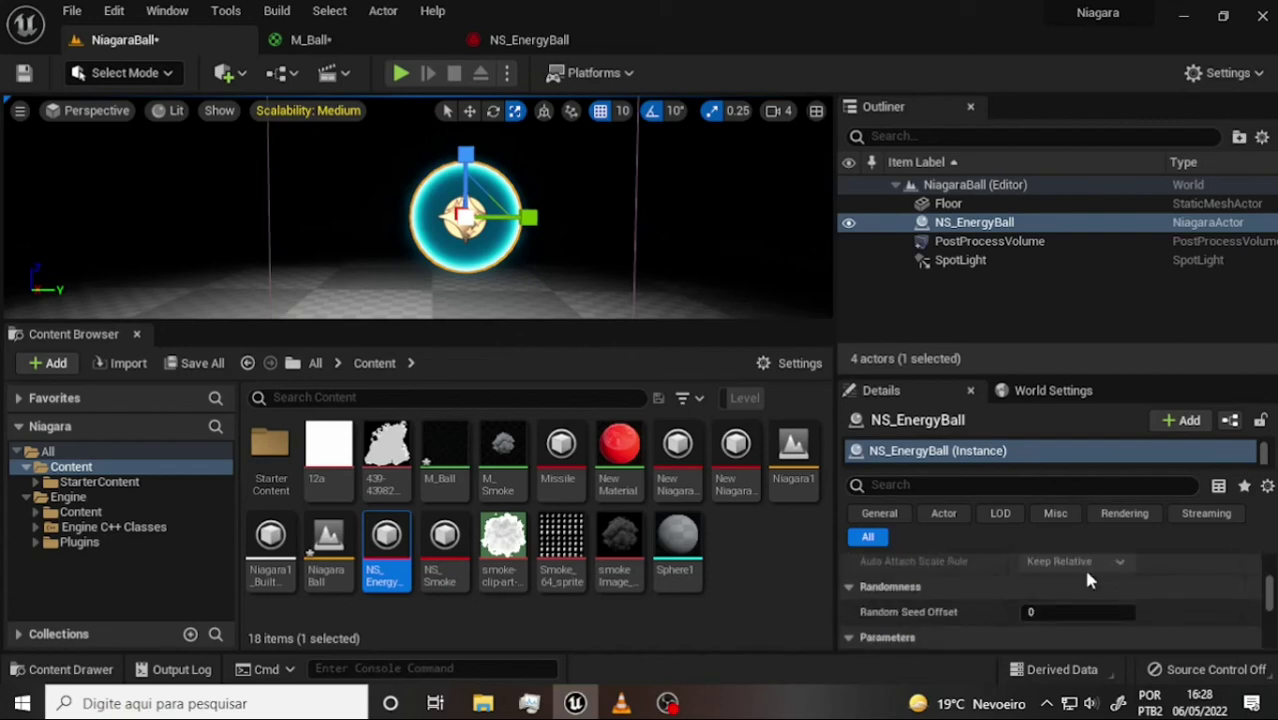
scroll(1083, 566, up, 2)
click(677, 540)
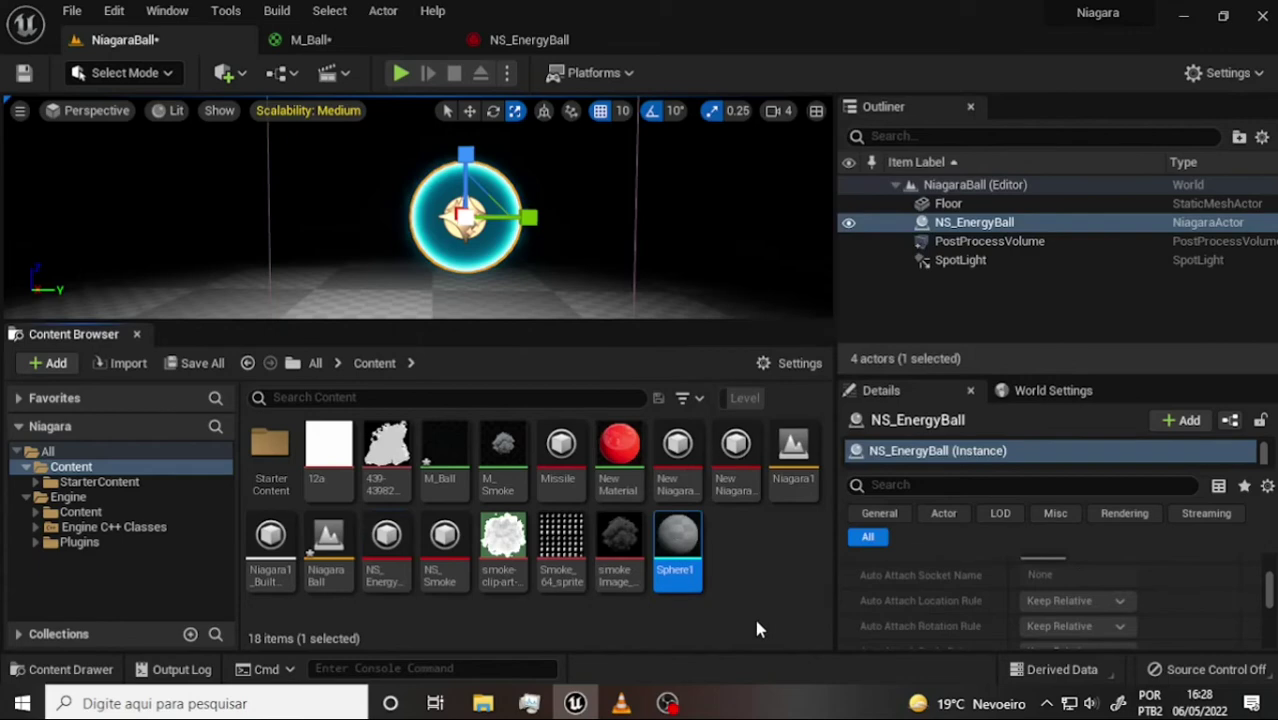
scroll(727, 214, down, 2)
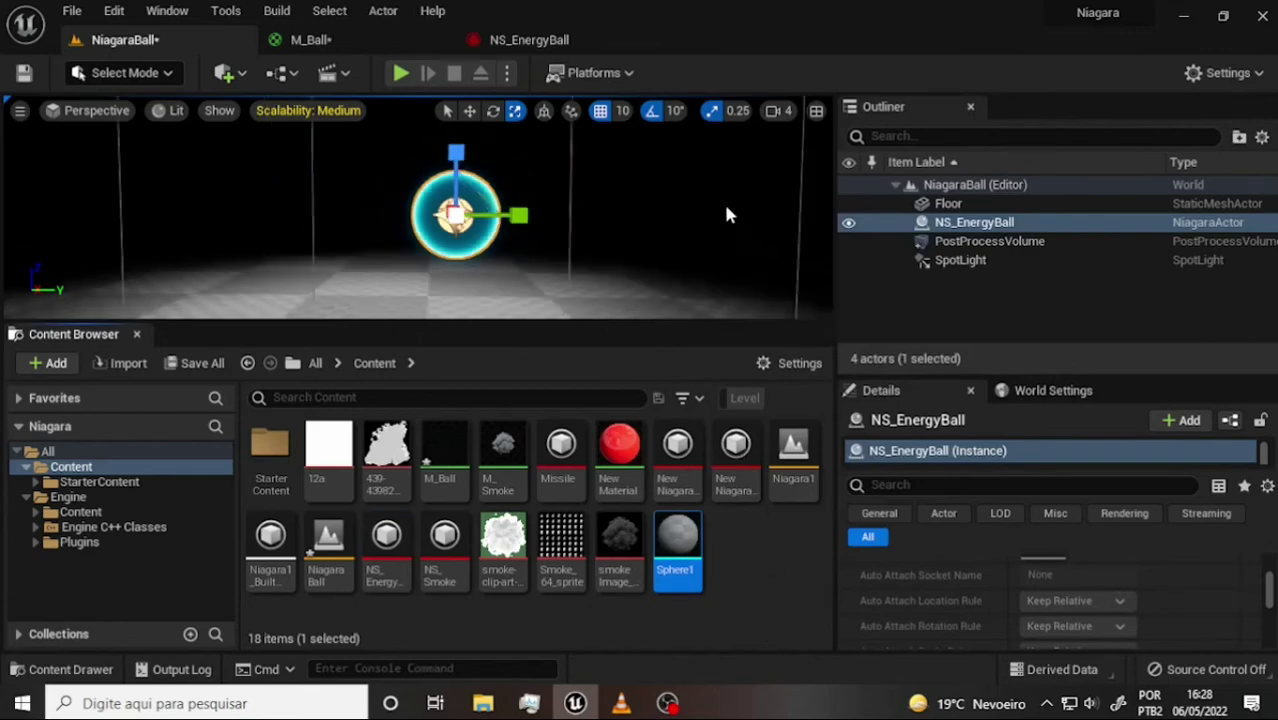
click(748, 630)
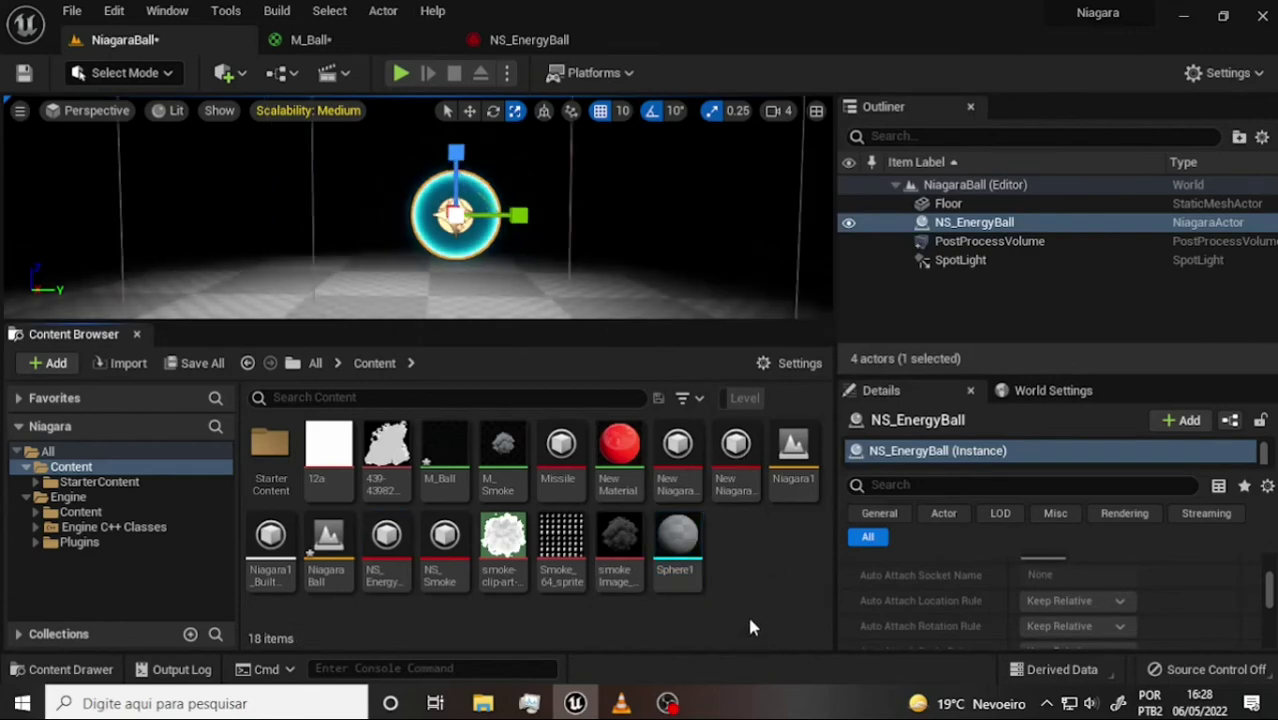
click(687, 232)
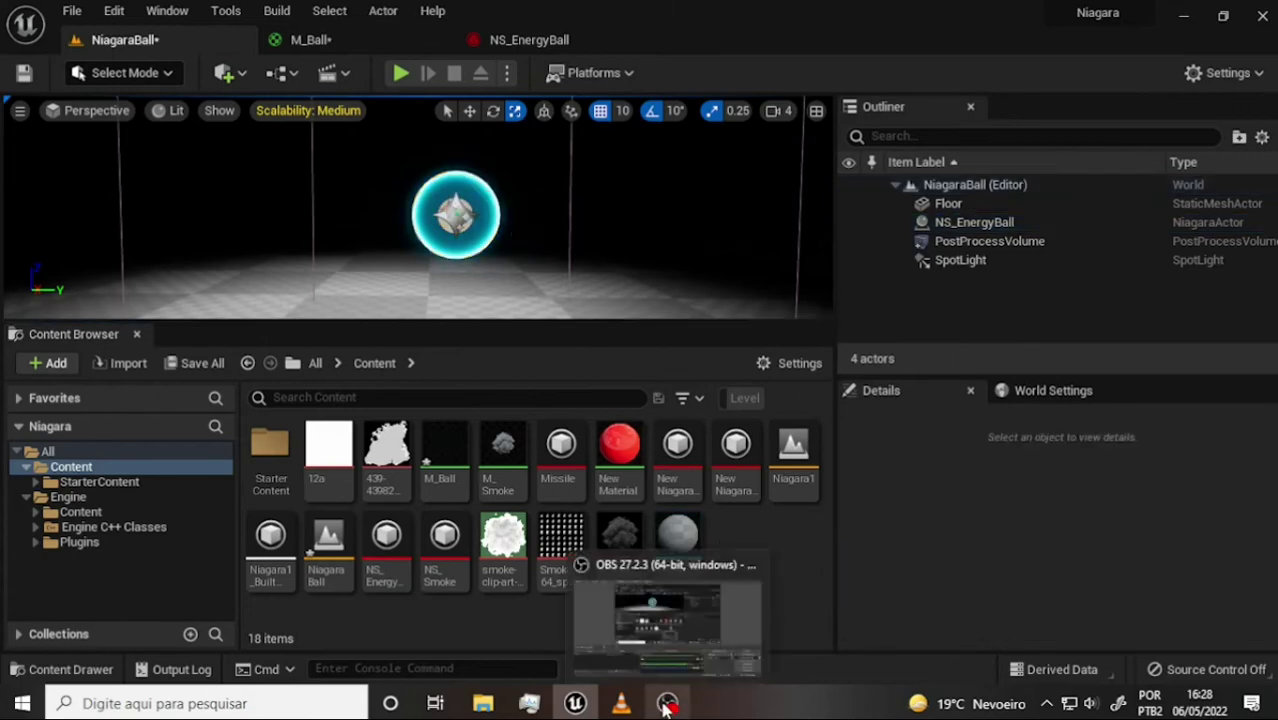
Play the tutorial clip in VLC through to 04:04, then return to Unreal
click(622, 708)
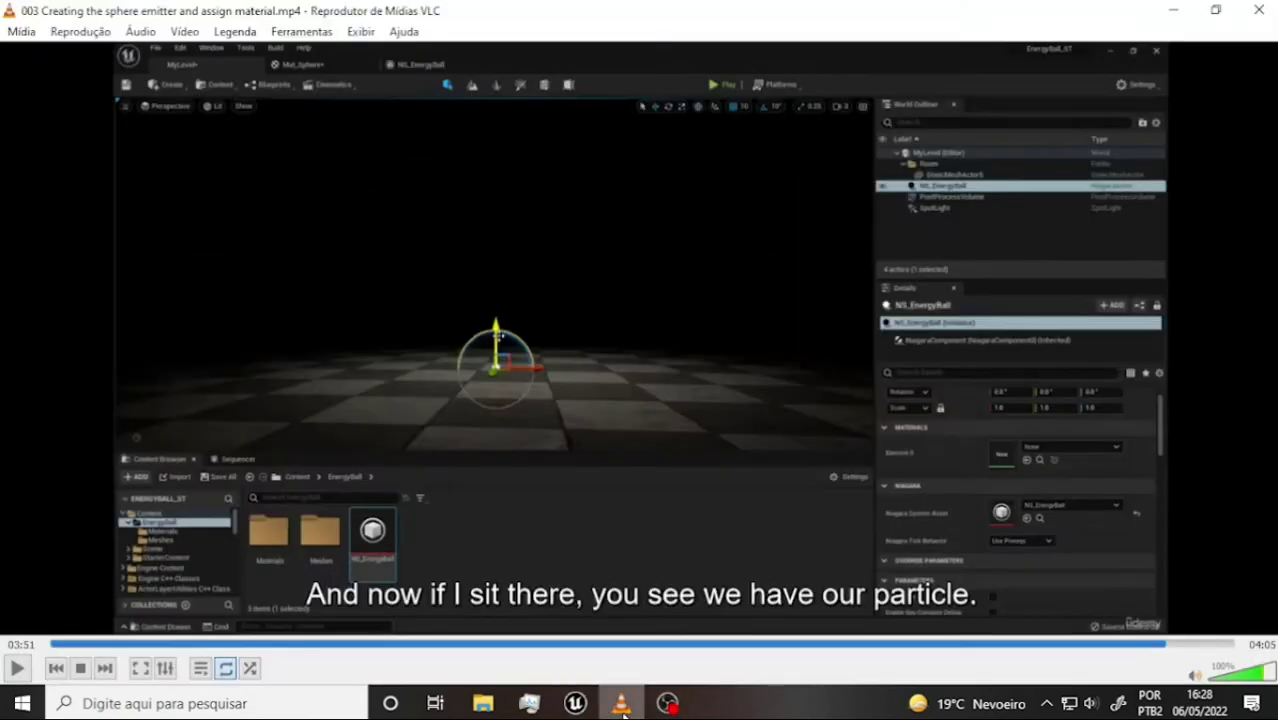
click(18, 670)
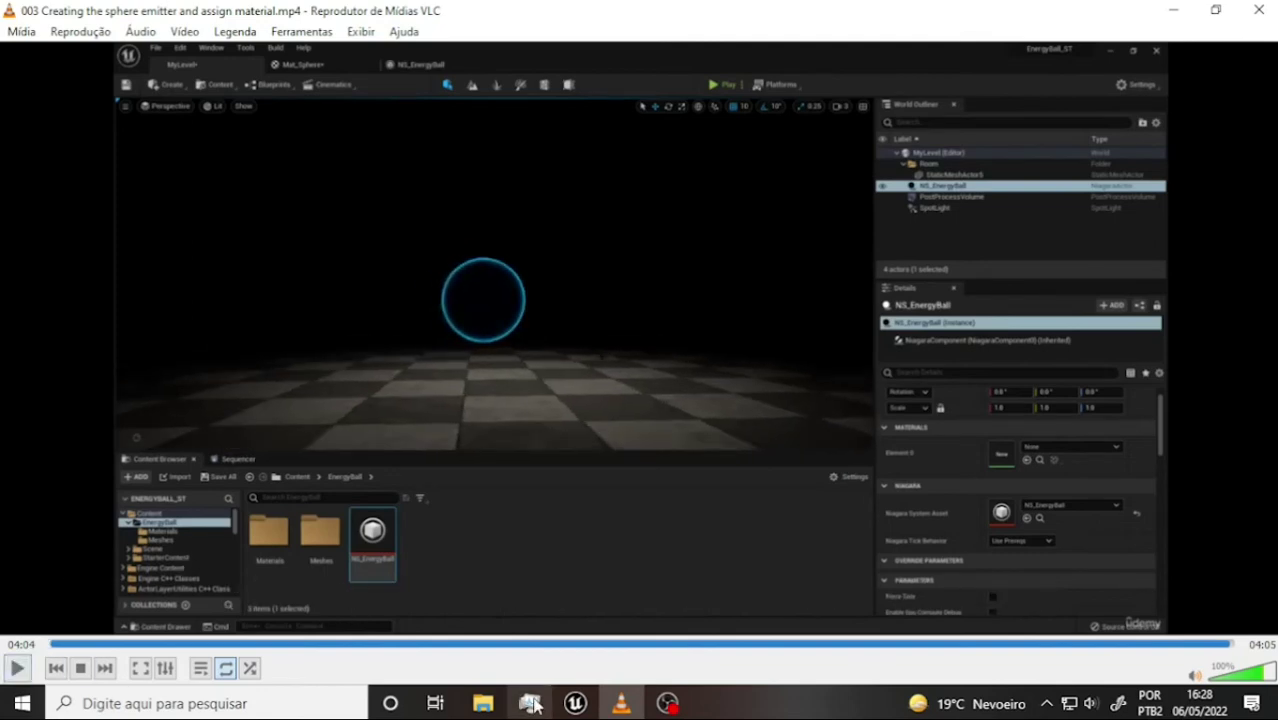
click(575, 703)
scroll(650, 218, down, 3)
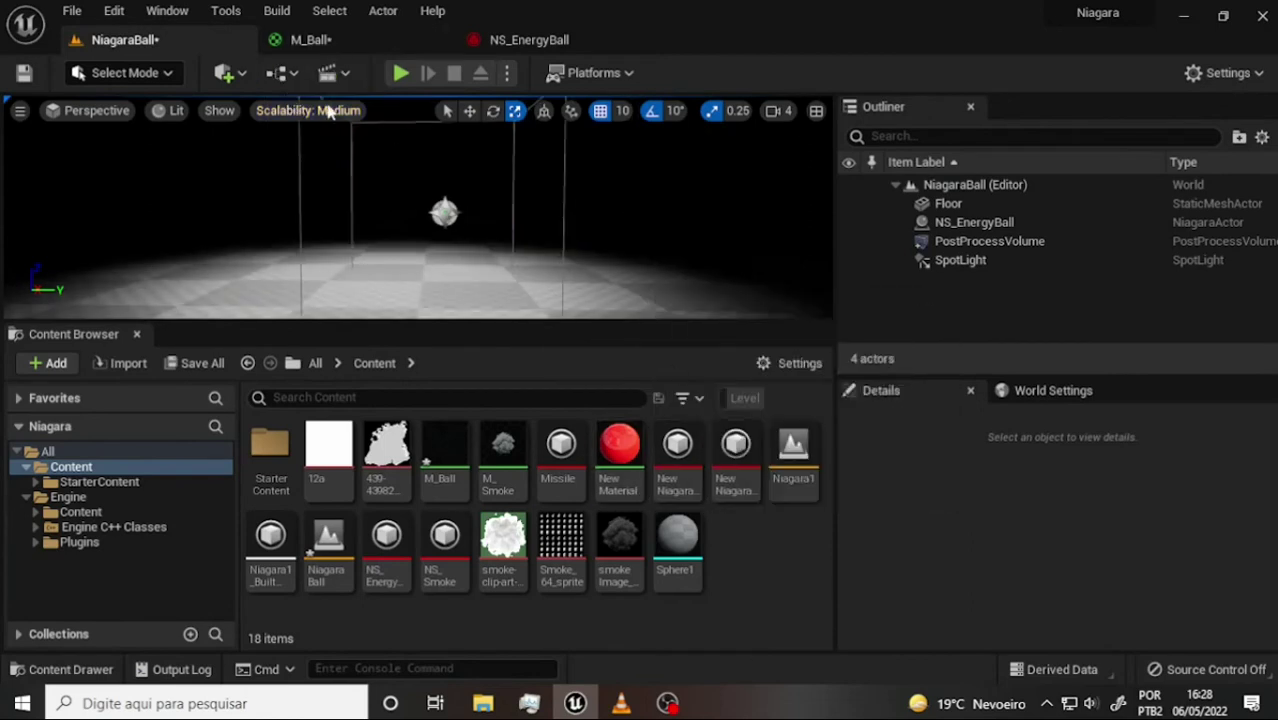
Save NS_EnergyBall from its editor tab and return to the NiagaraBall viewport
click(517, 46)
click(55, 74)
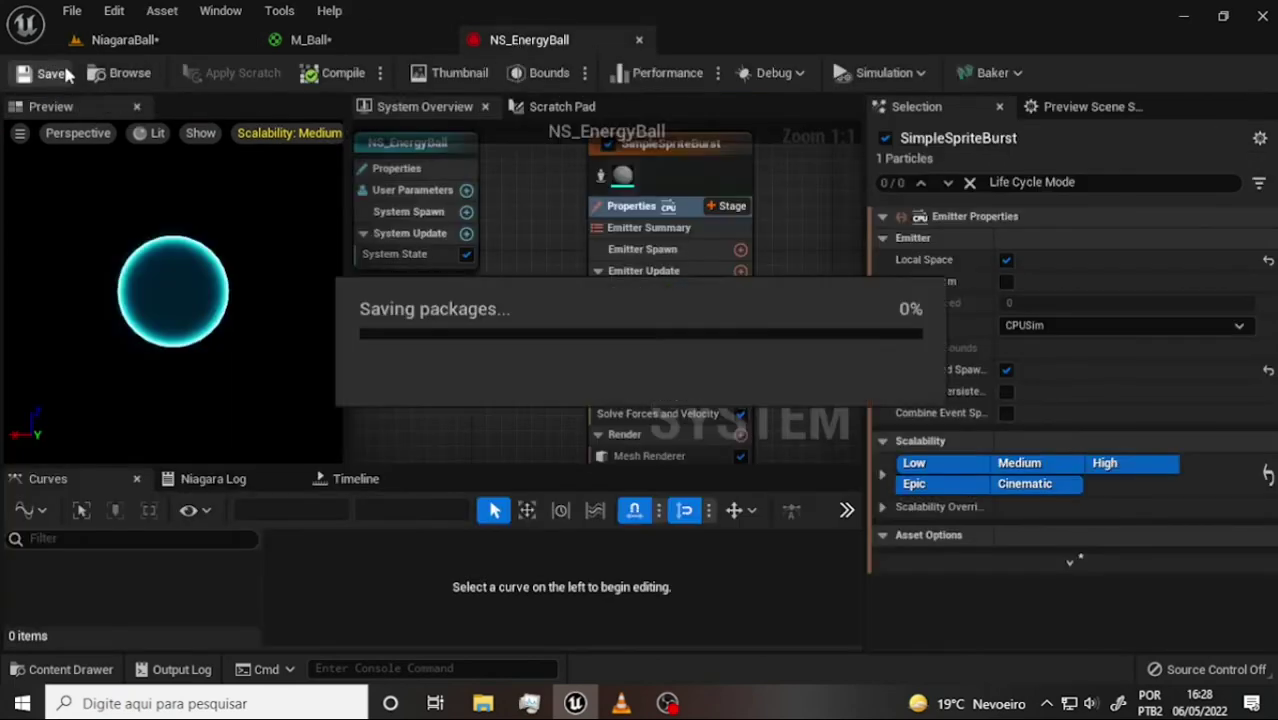
click(117, 40)
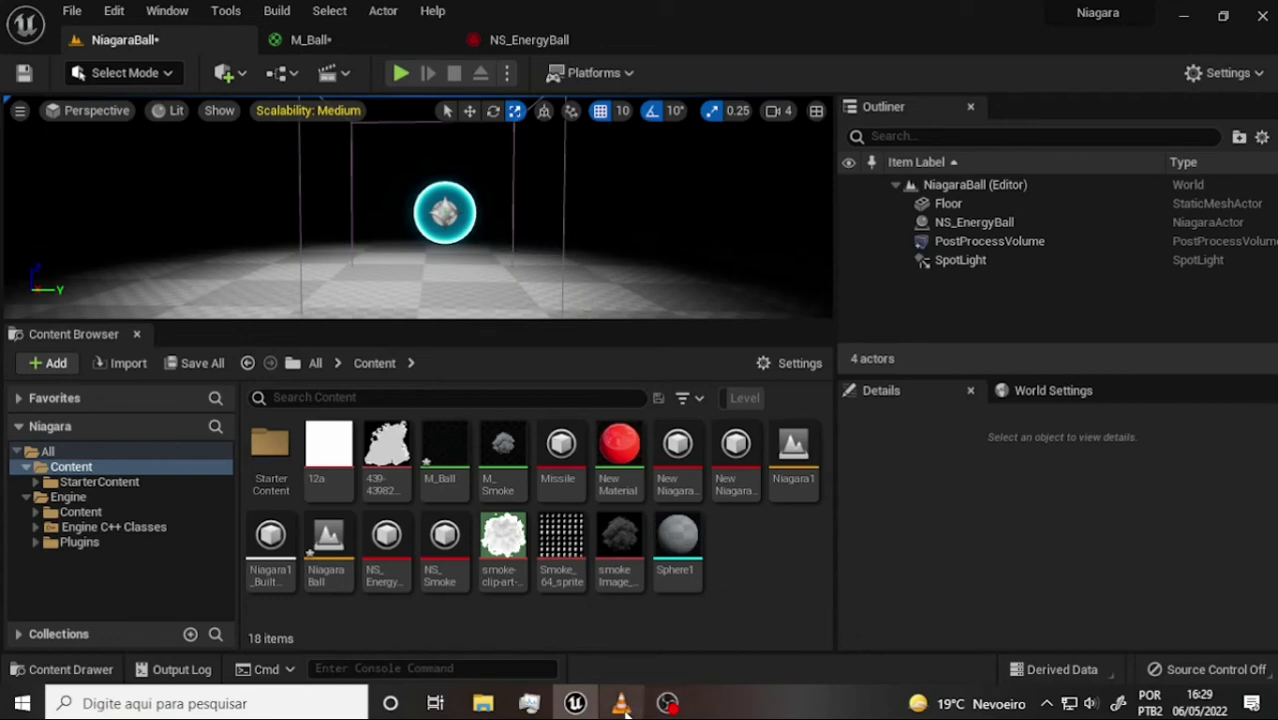
click(566, 706)
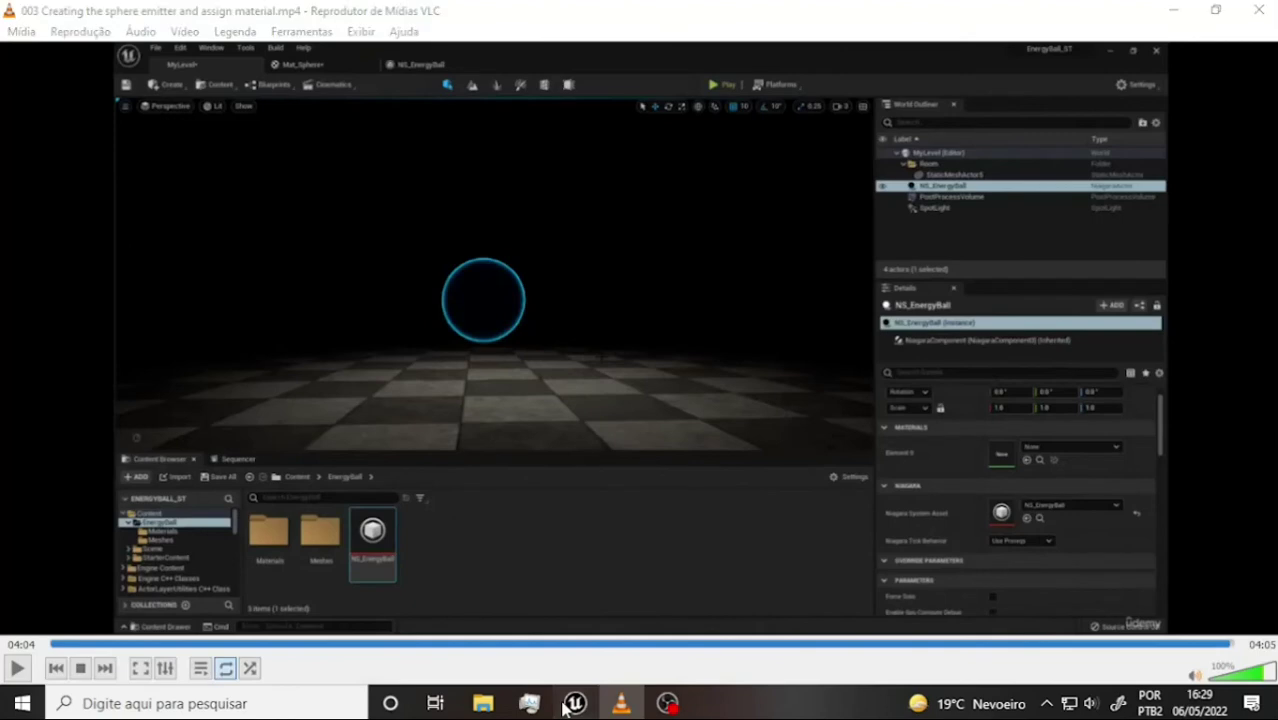
click(566, 706)
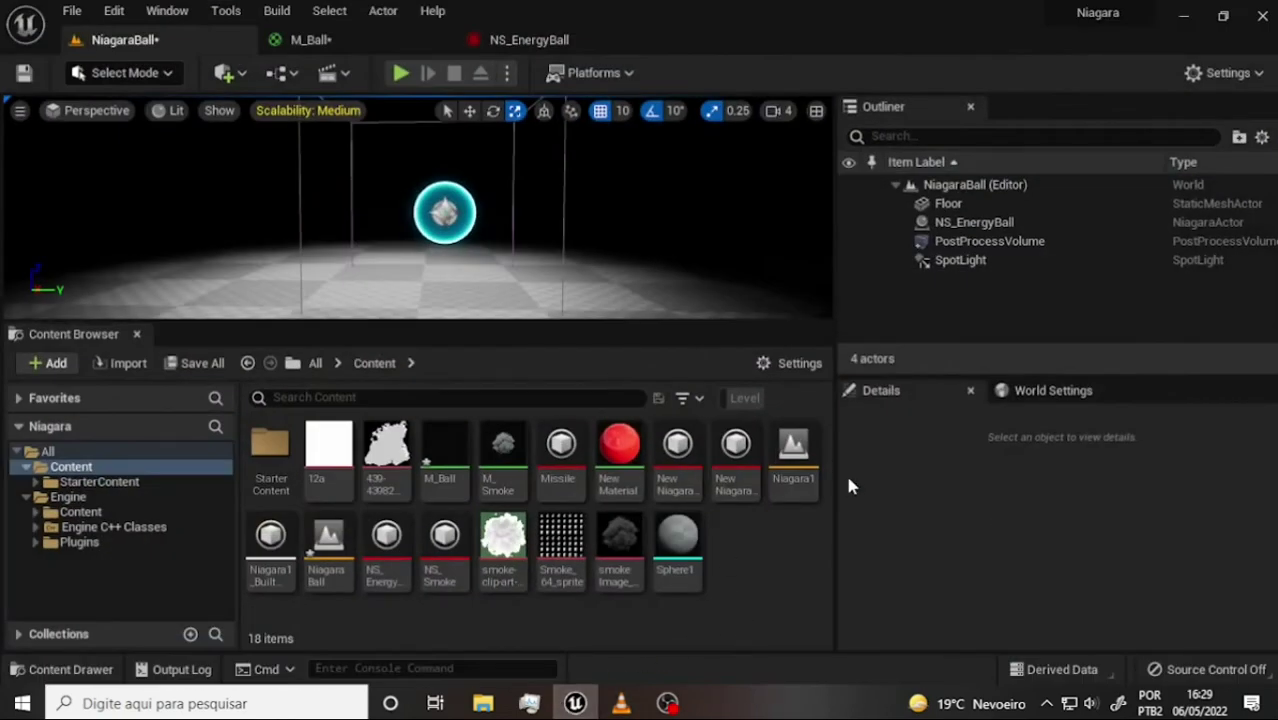
Open World Settings and select the PostProcessVolume actor in the Outliner
click(1050, 391)
scroll(1056, 480, down, 2)
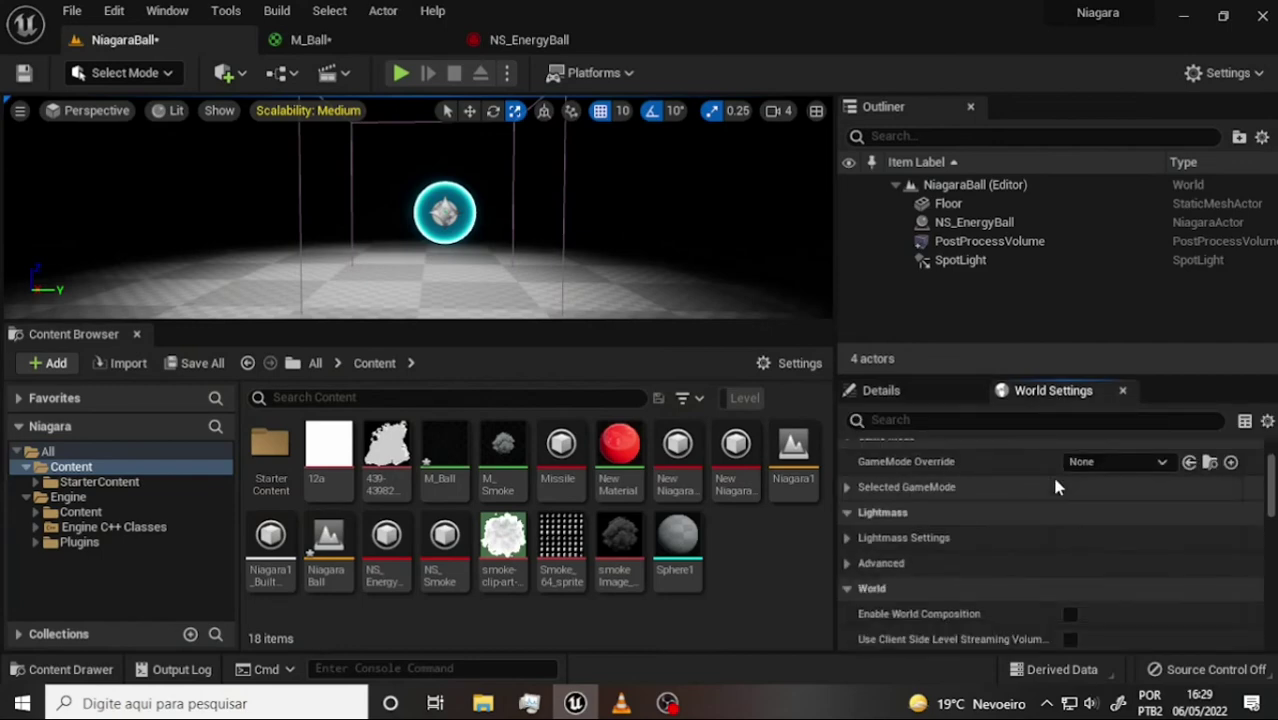
scroll(1055, 480, down, 2)
scroll(1051, 482, down, 1)
scroll(1040, 474, down, 3)
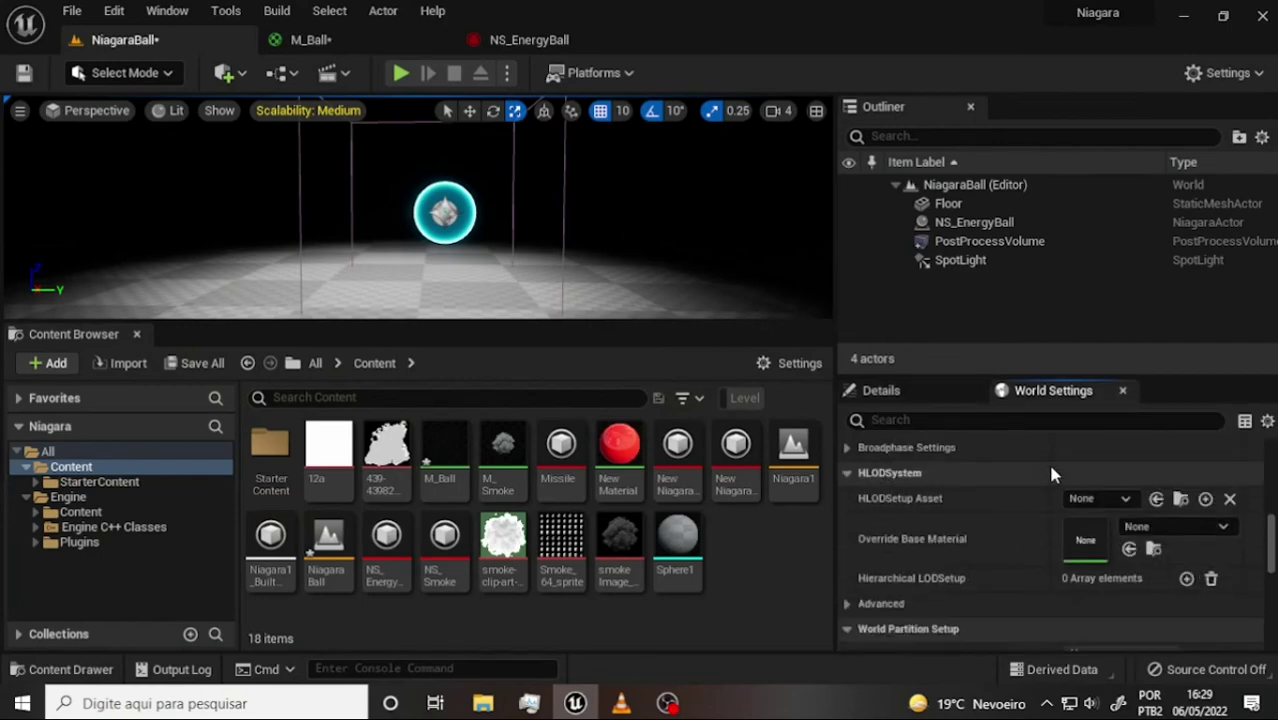
scroll(1047, 460, down, 2)
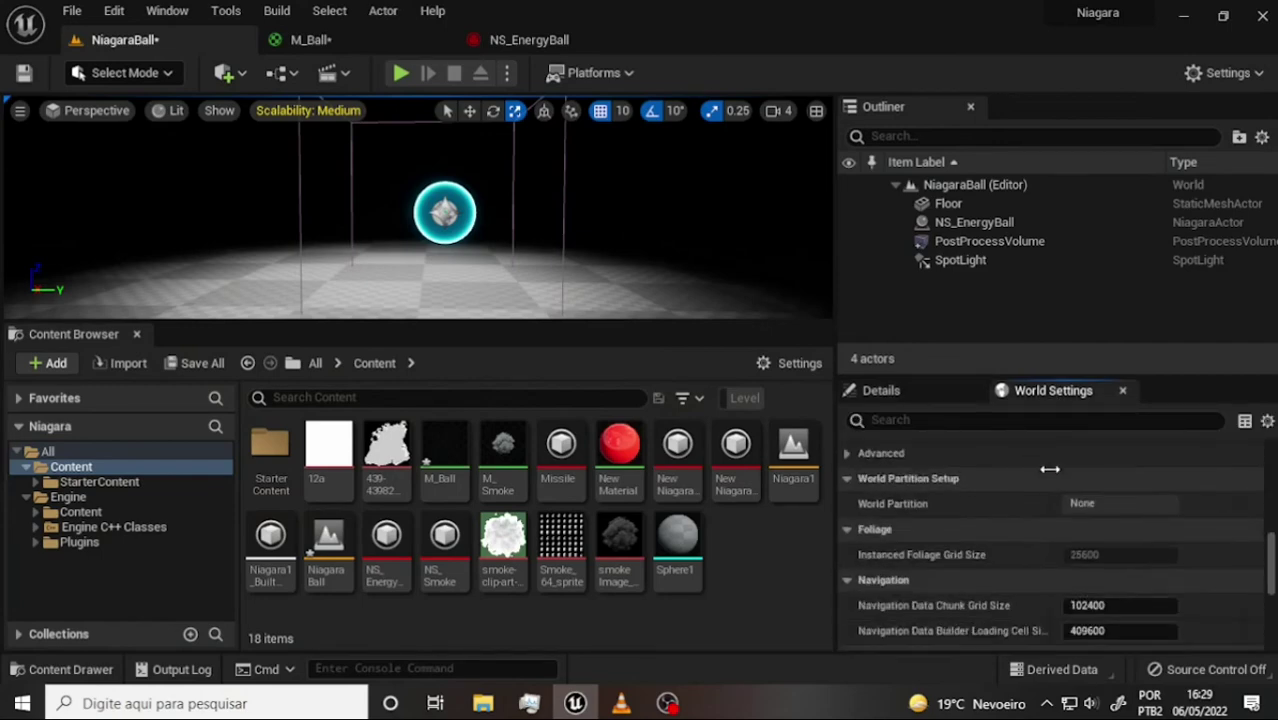
click(562, 195)
scroll(1062, 470, down, 3)
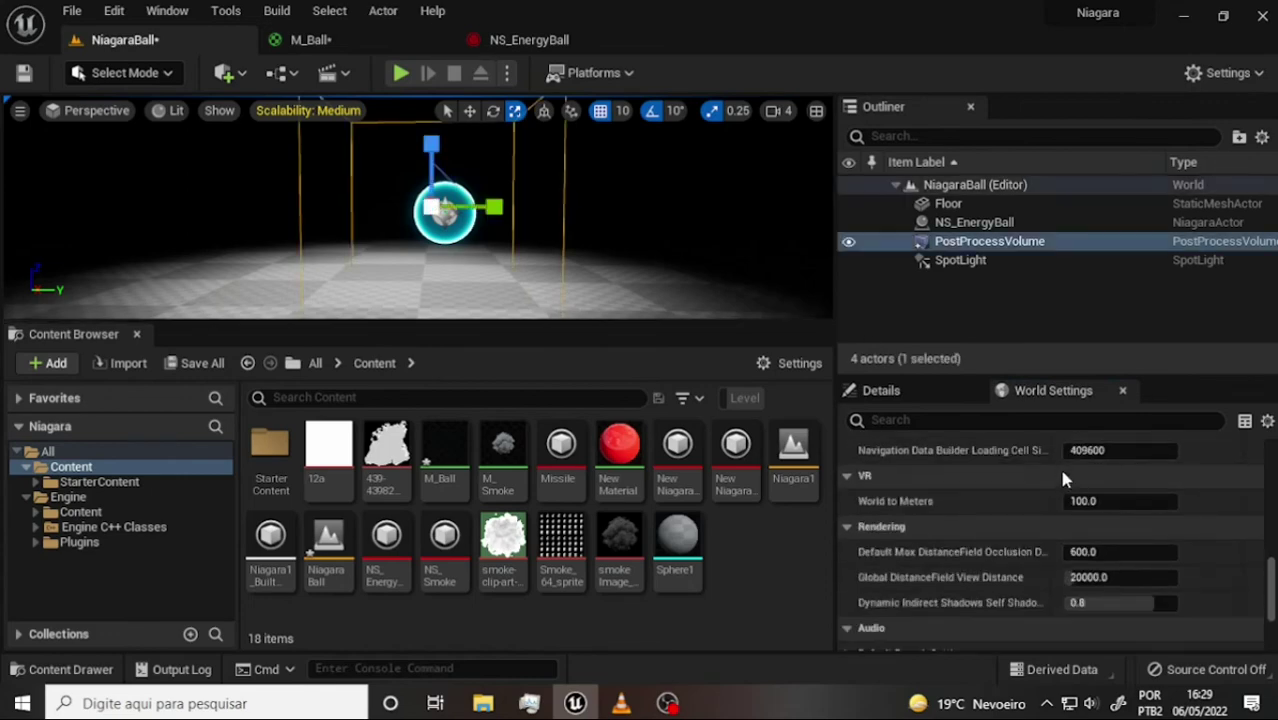
scroll(1062, 476, up, 3)
scroll(1058, 476, up, 3)
scroll(1055, 476, up, 3)
scroll(1070, 470, up, 3)
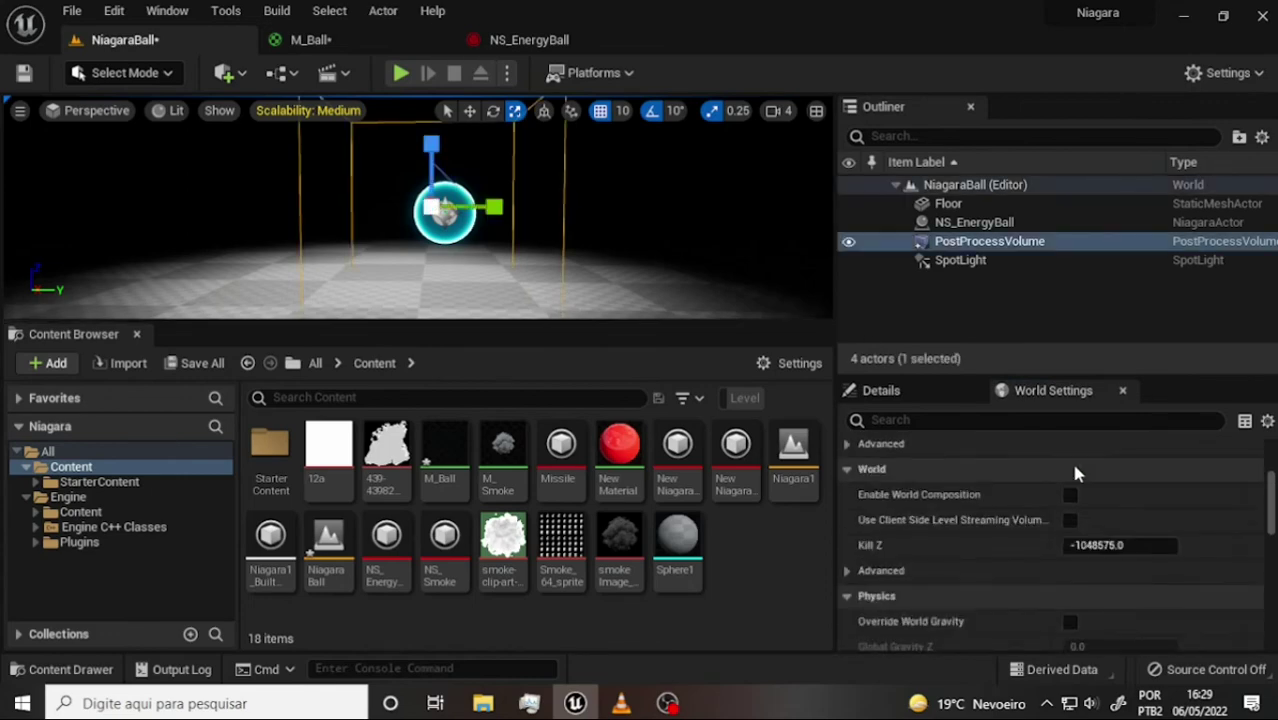
scroll(1077, 472, up, 2)
Enlarge the PostProcessVolume Details and reach Exposure Min Brightness 0.0, Max Brightness 1.0
click(868, 392)
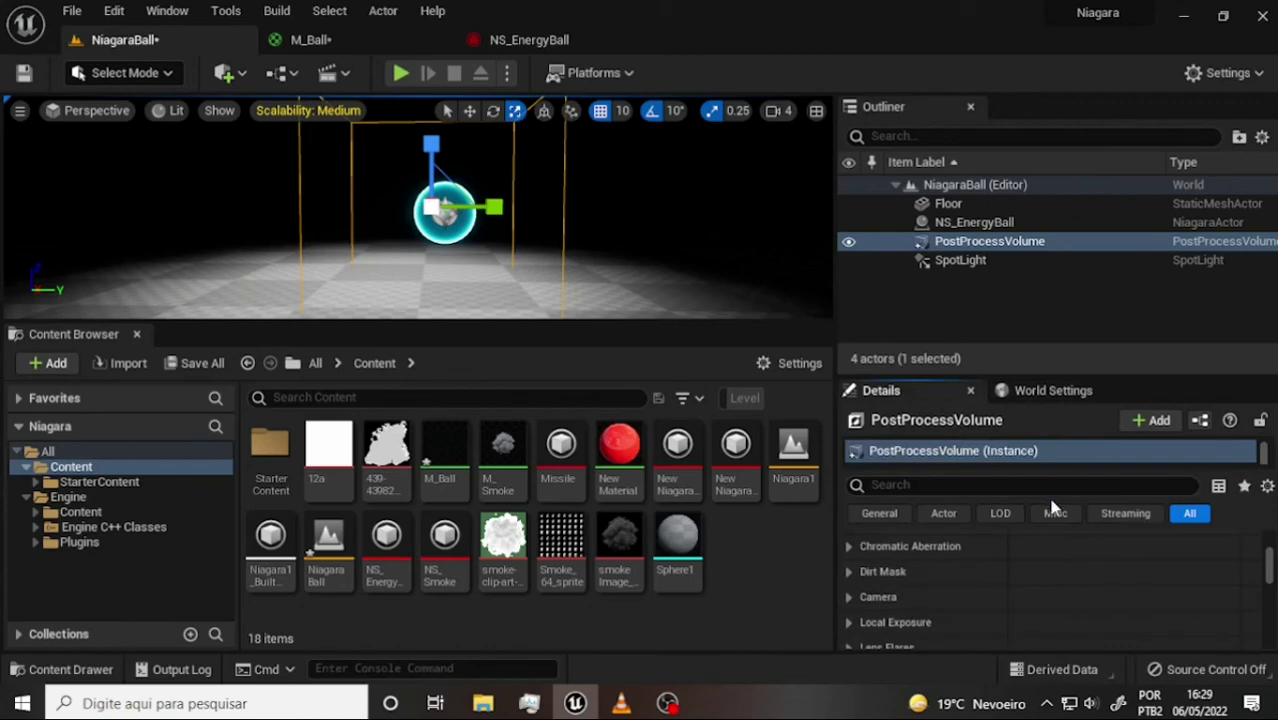
scroll(979, 540, down, 2)
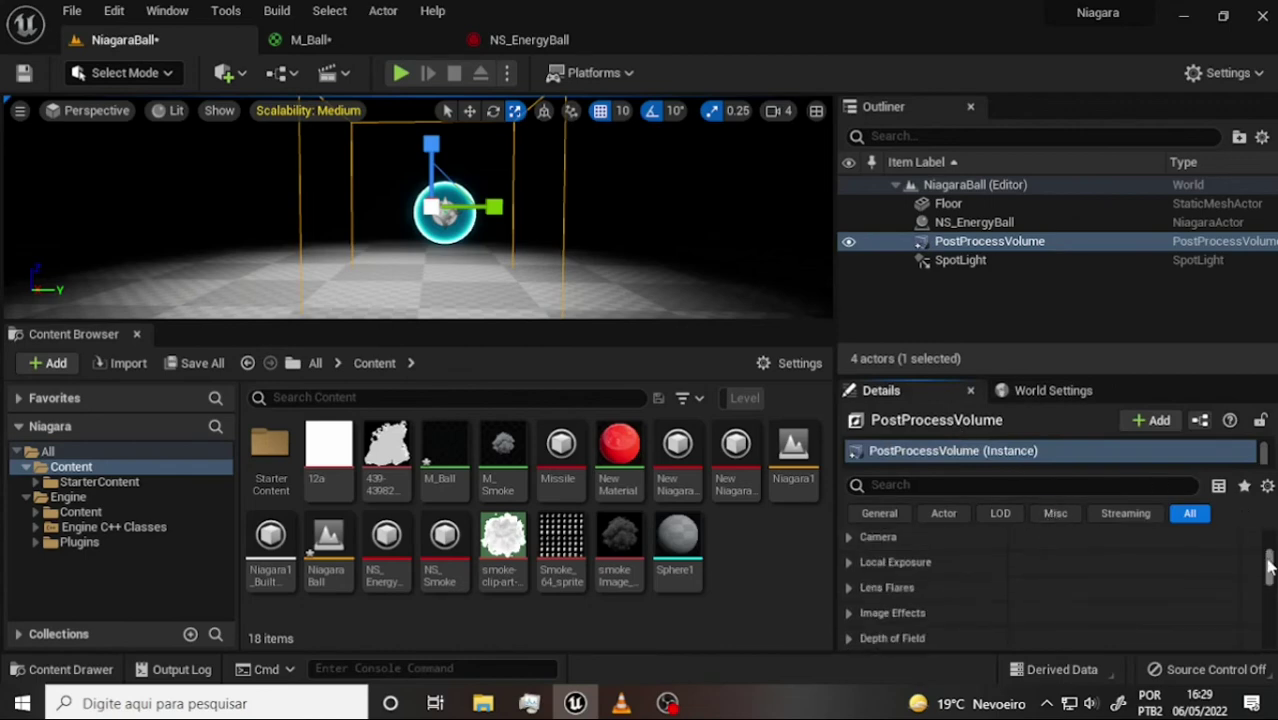
drag(1268, 567, 1263, 540)
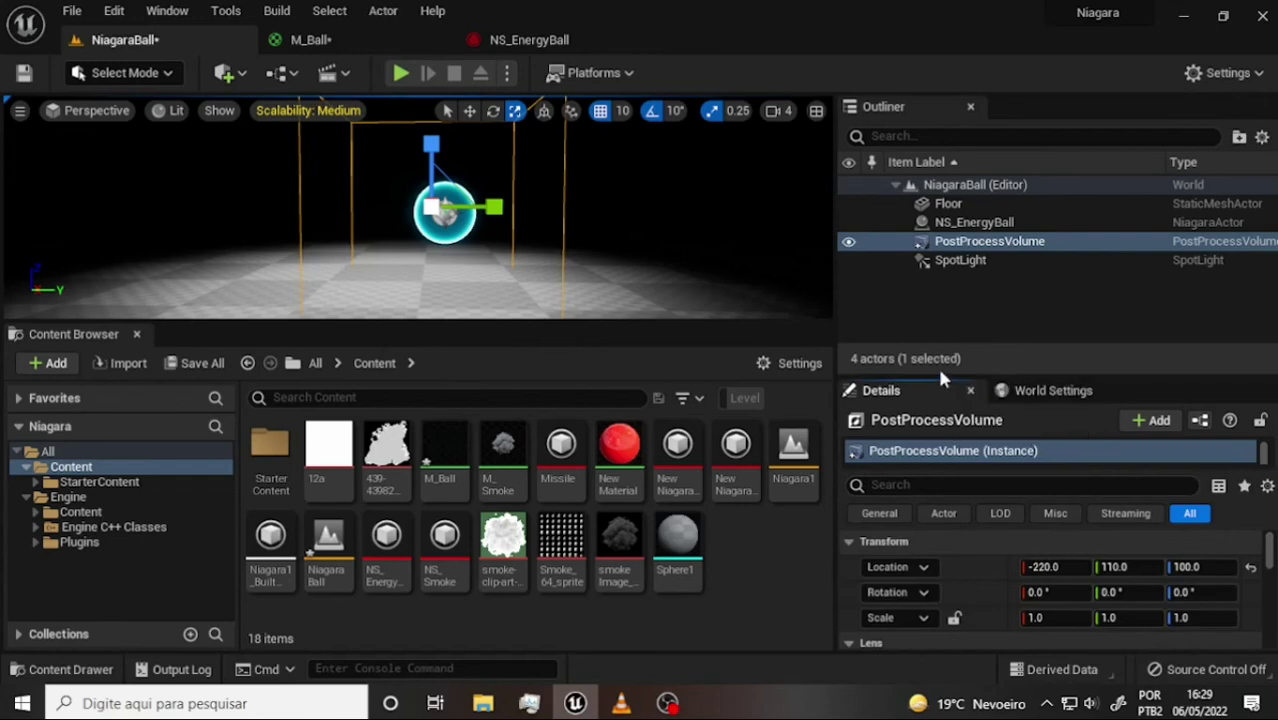
drag(940, 376, 915, 282)
scroll(1025, 515, down, 3)
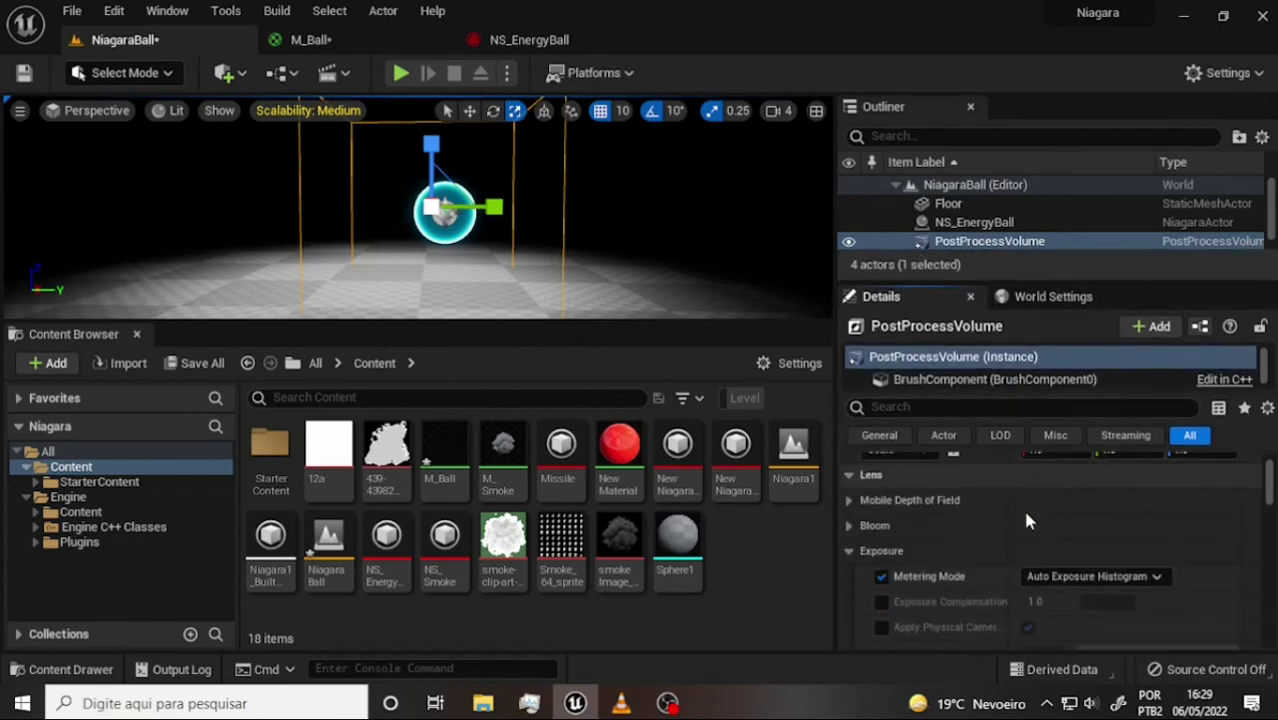
scroll(1026, 517, down, 2)
scroll(1024, 512, down, 1)
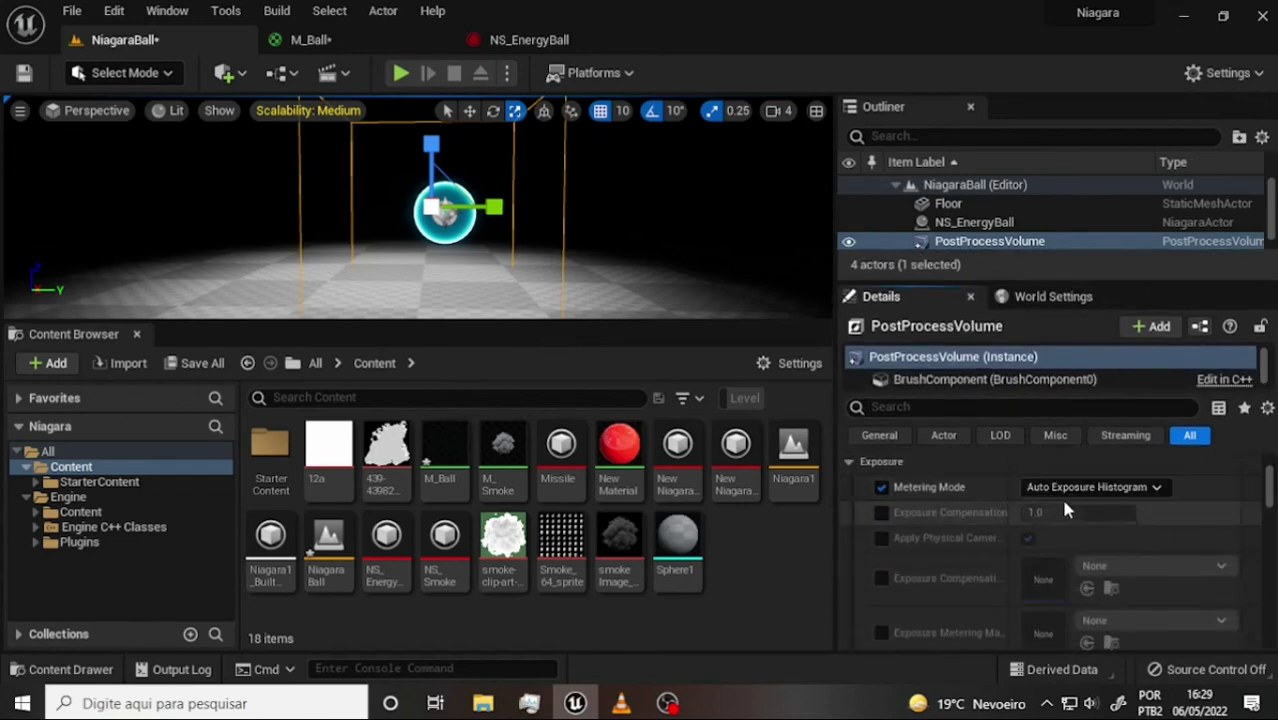
scroll(982, 540, down, 2)
scroll(982, 541, down, 2)
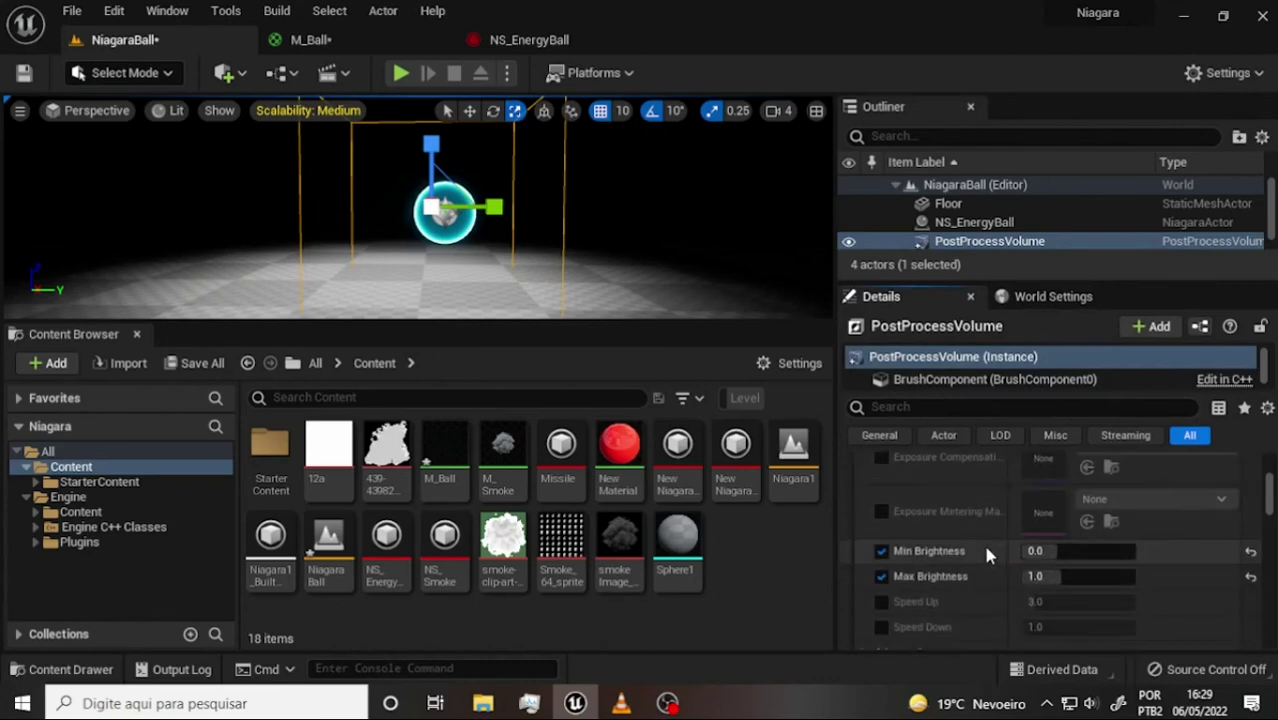
Lower the PostProcessVolume's Exposure Max Brightness from 1.0 to 0.5
click(1037, 577)
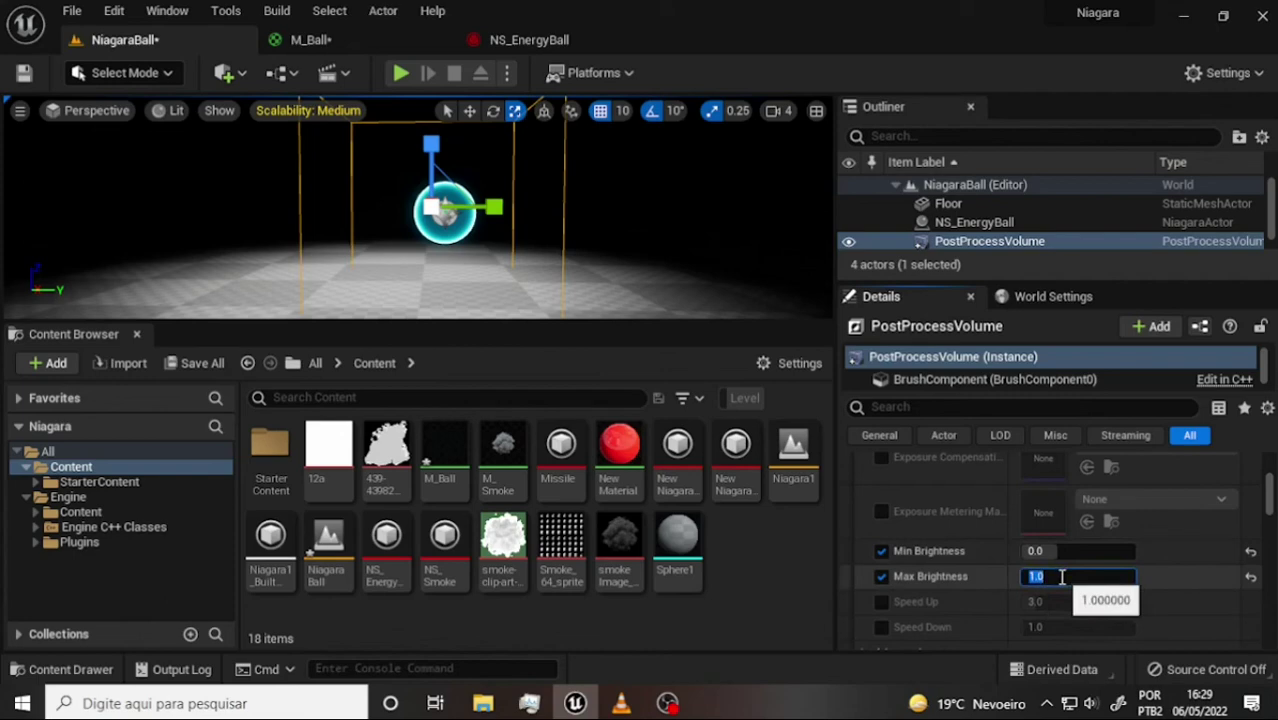
mouse_move(950, 584)
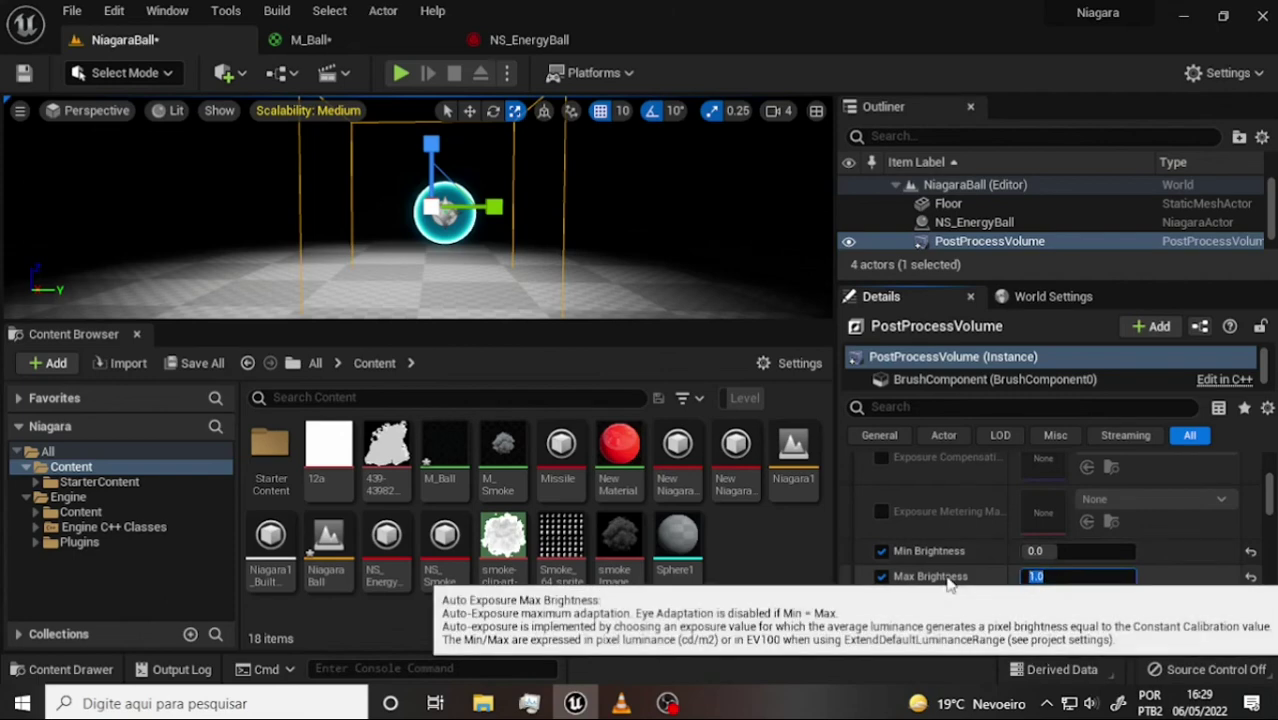
text(0.5)
key(Return)
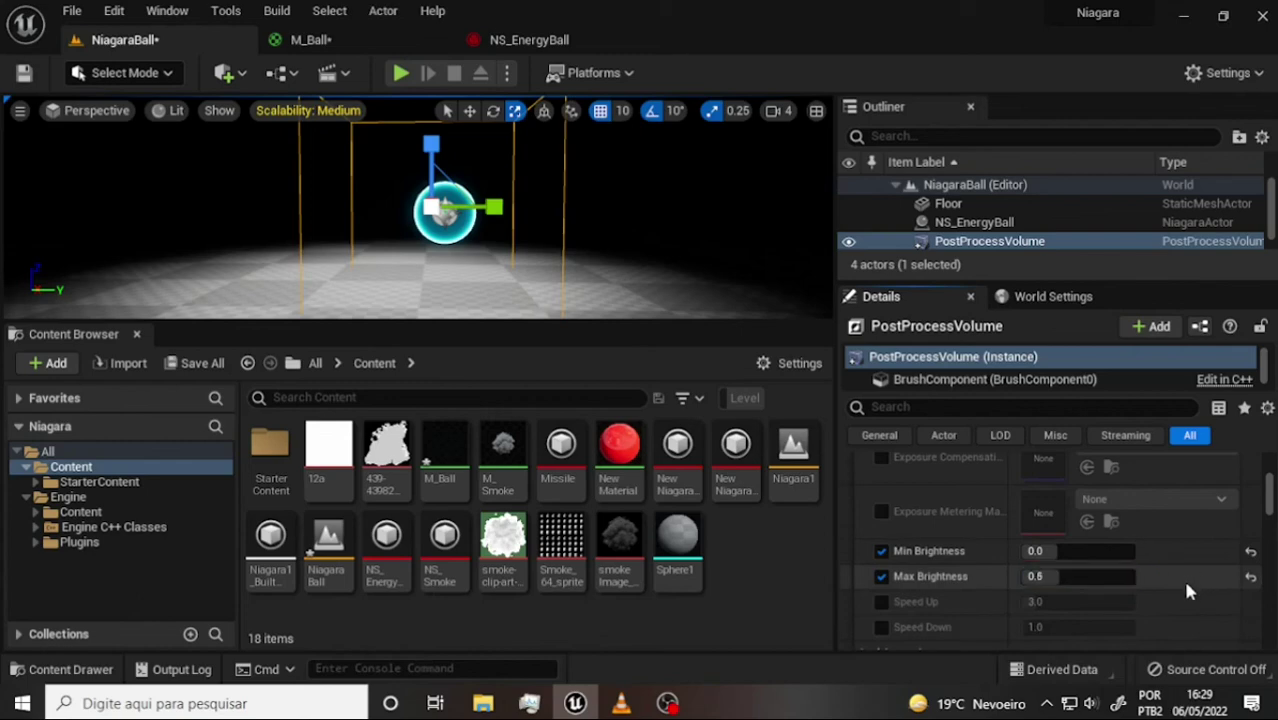
Look at the NS_EnergyBall system, then go back to the NiagaraBall level
mouse_move(1040, 577)
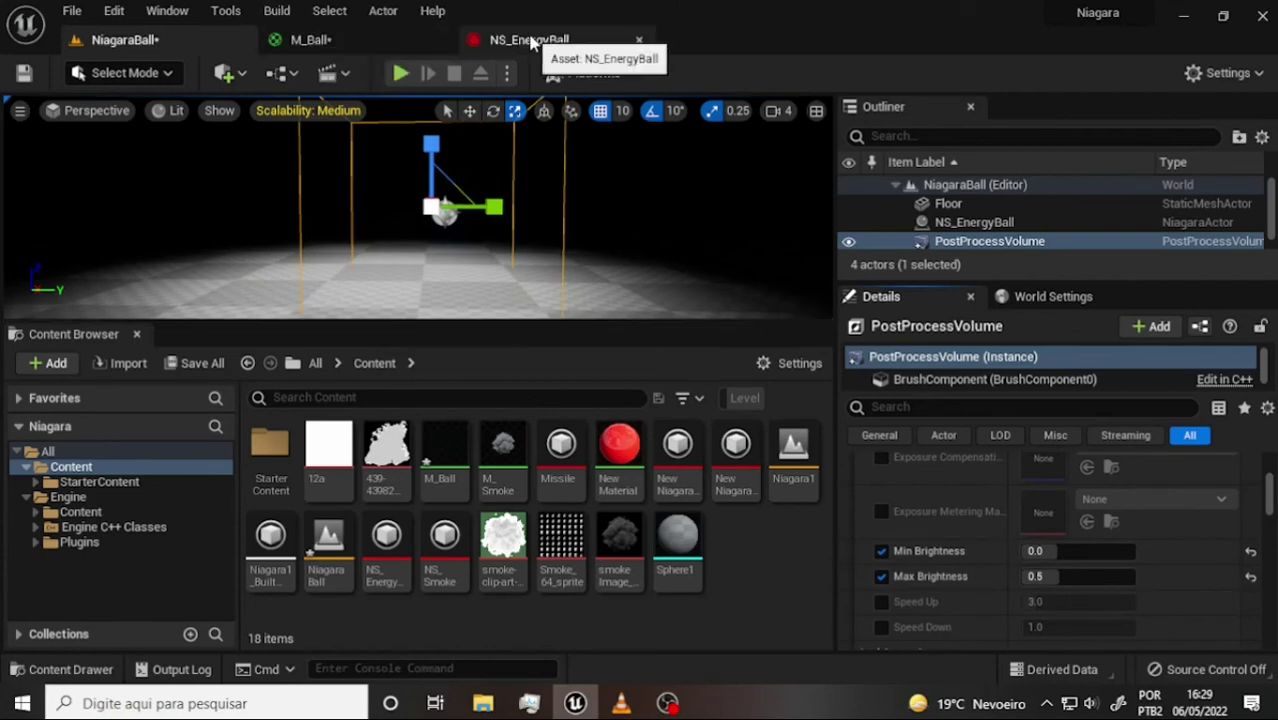
click(500, 44)
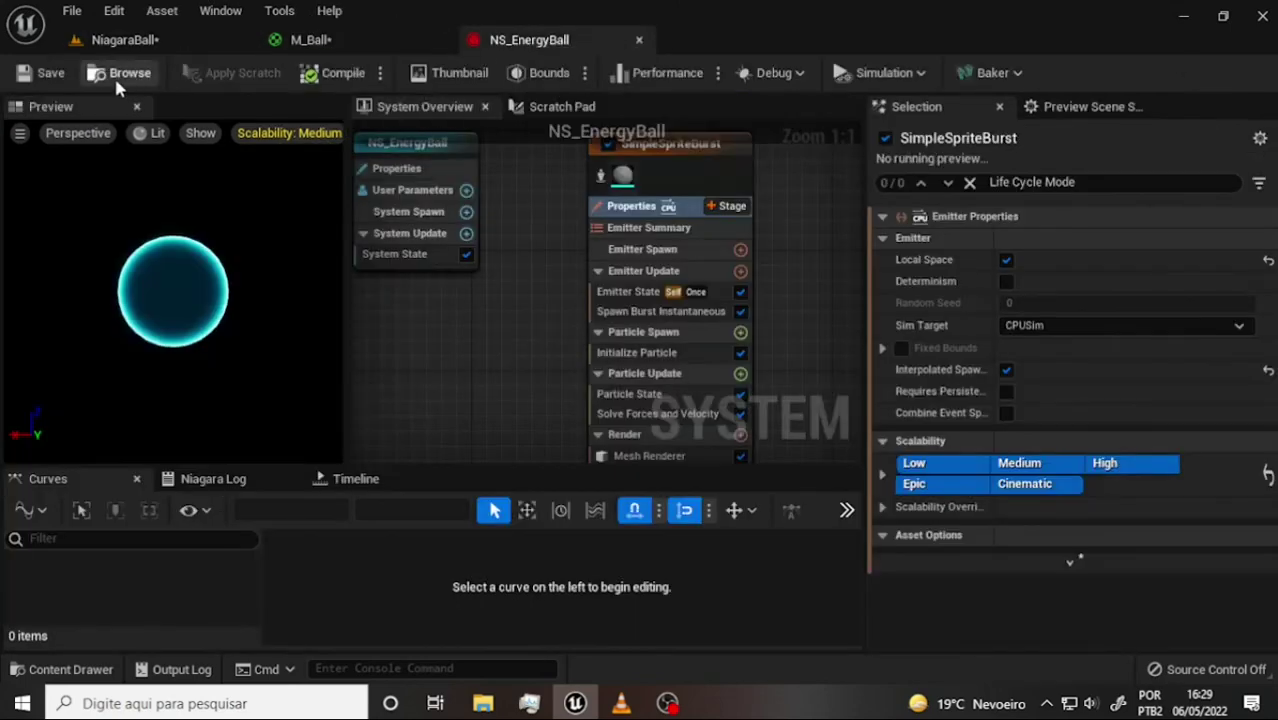
click(125, 40)
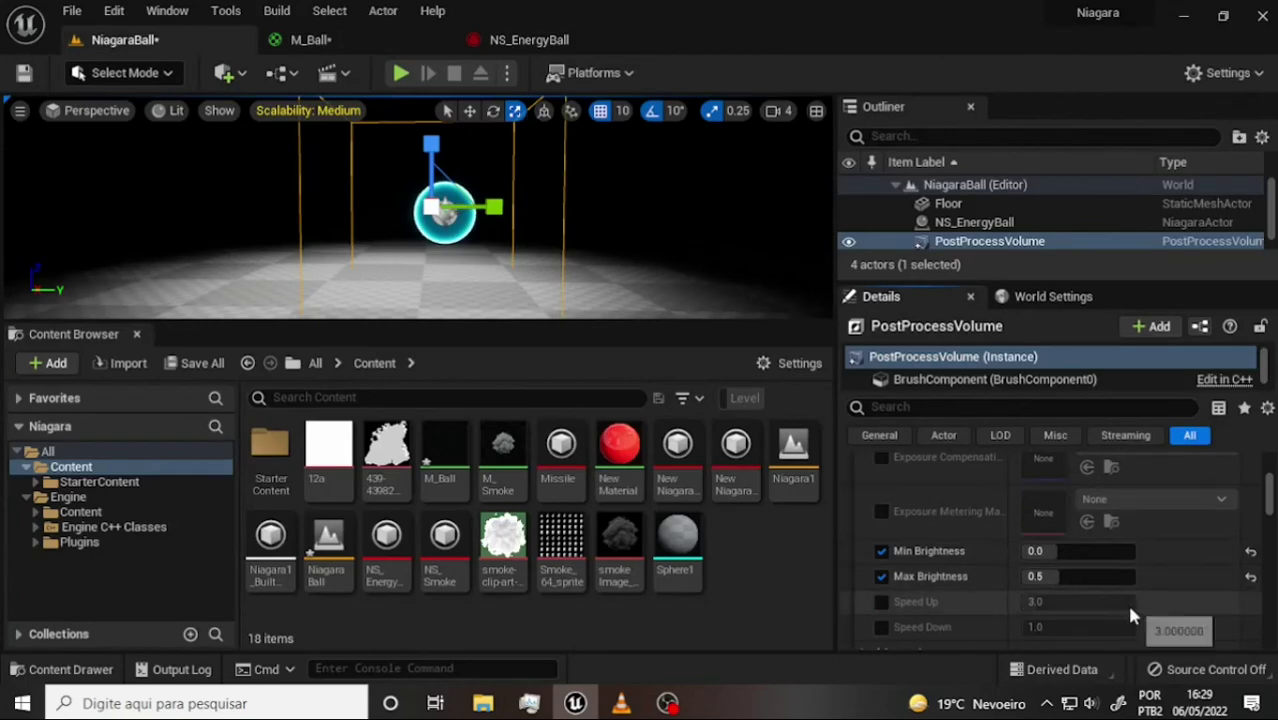
Try Min Brightness at 0.5, then at 0.3
click(1040, 553)
click(1040, 556)
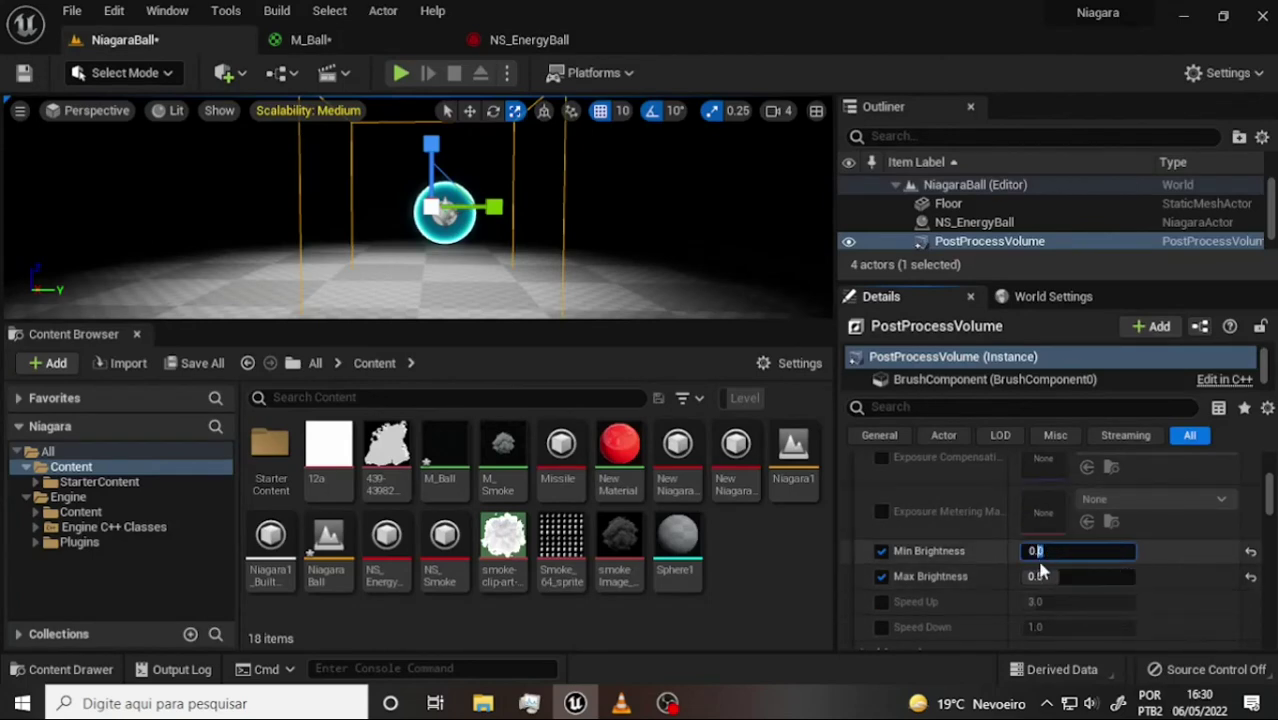
key(BackSpace)
text(5)
key(Return)
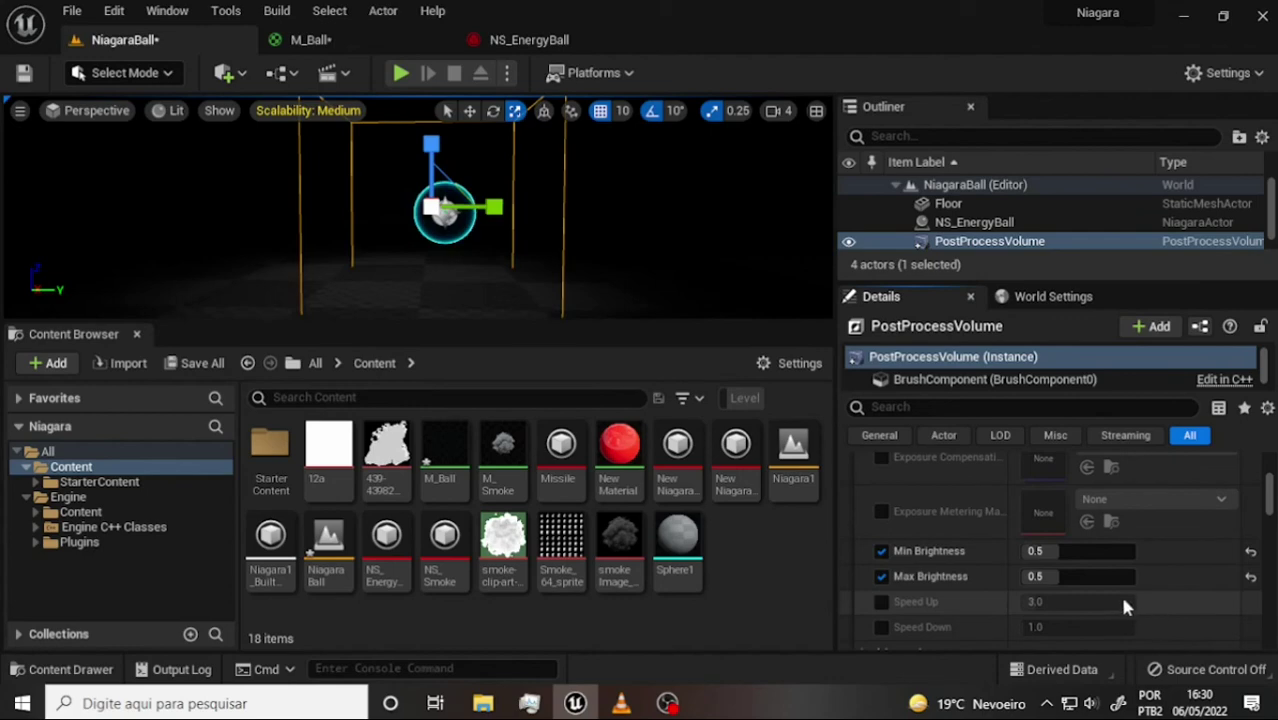
click(1052, 552)
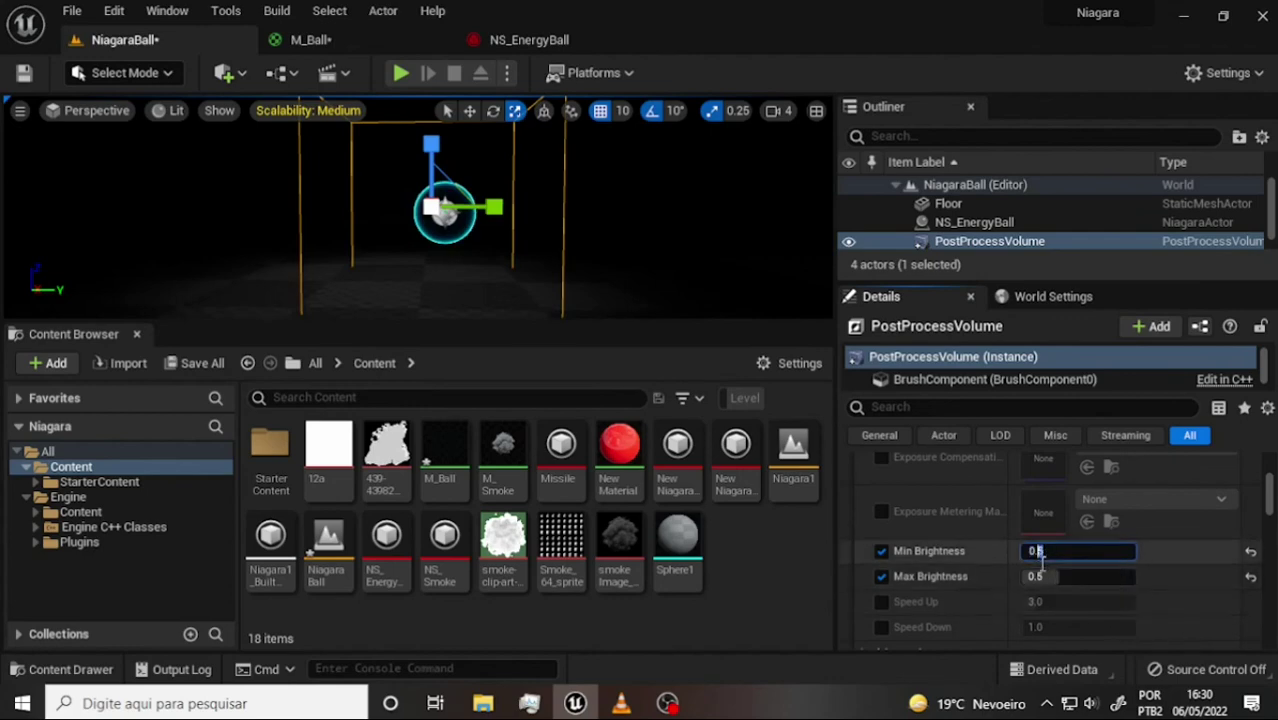
text(0.3)
Try Max Brightness 0.3, then Min Brightness 0.2 and Max Brightness 0.2
click(1038, 576)
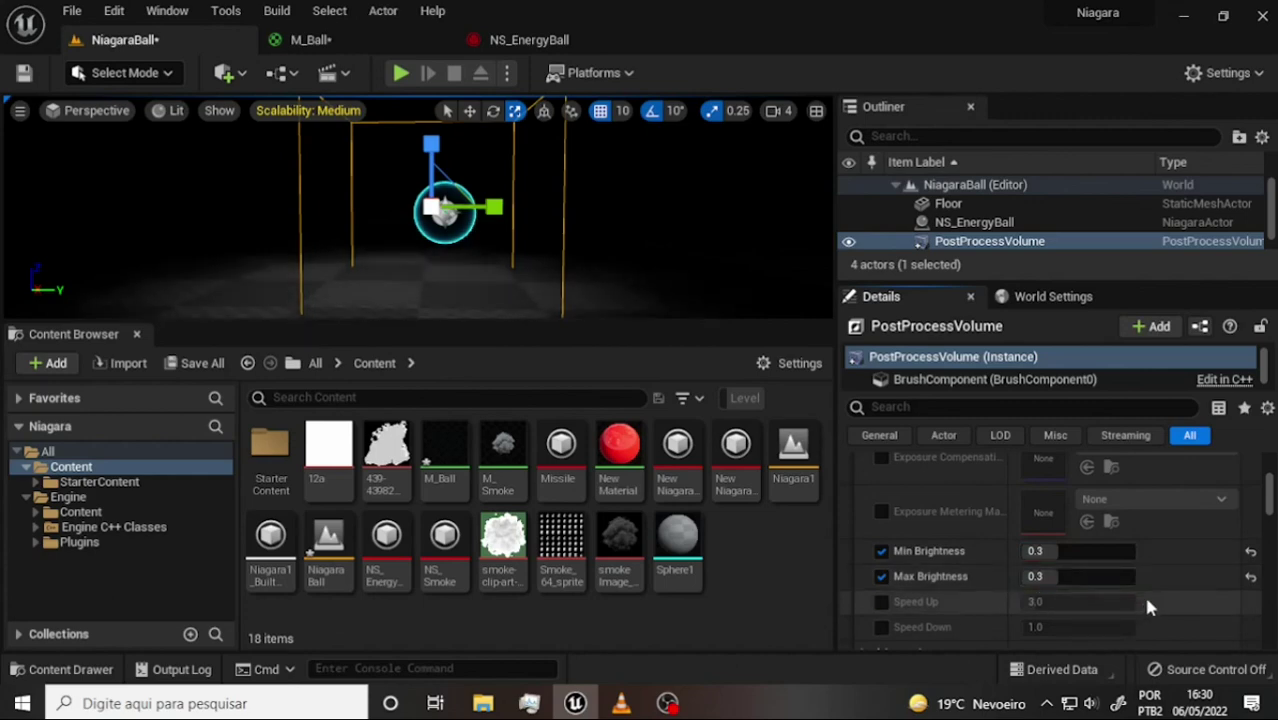
click(1042, 552)
text(0.2)
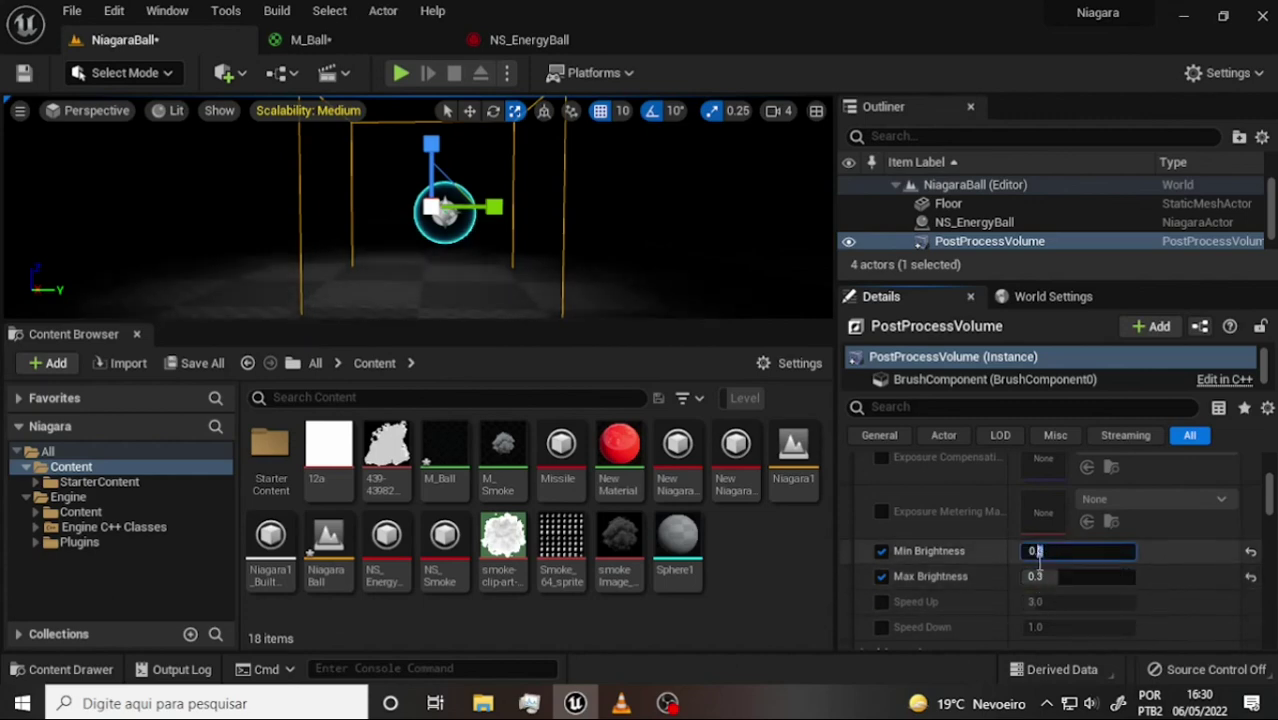
click(1040, 578)
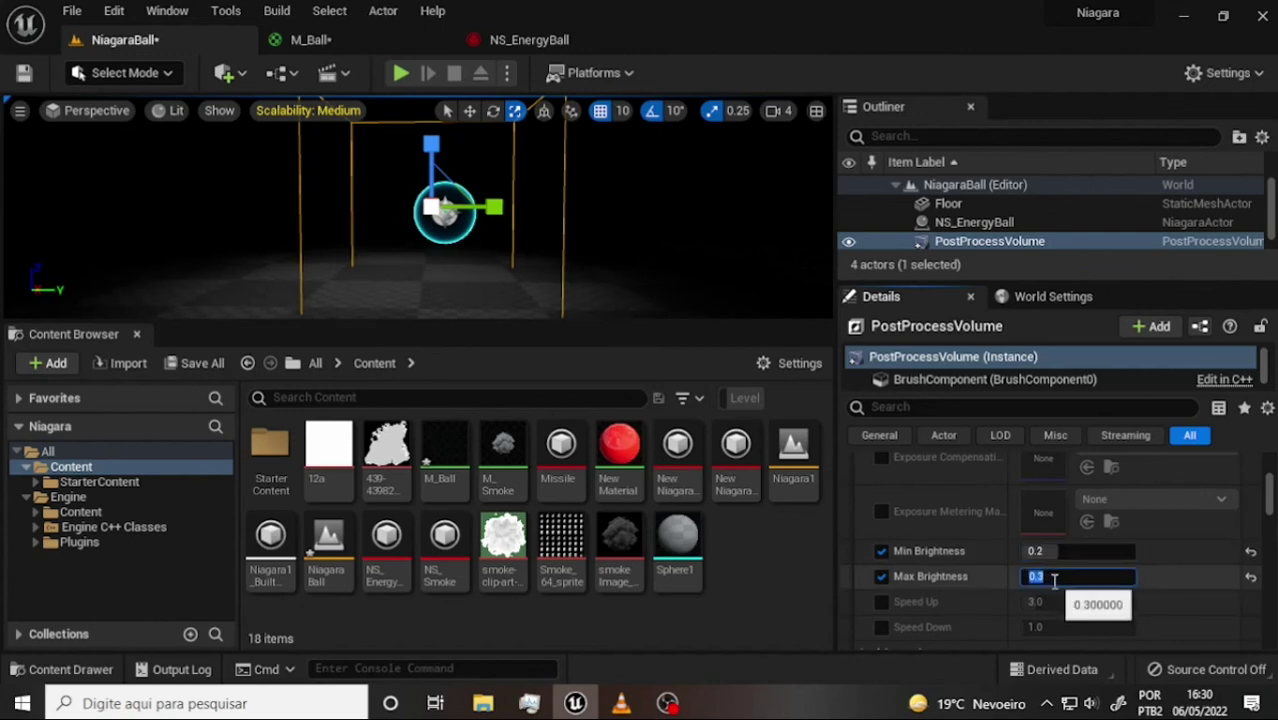
text(0.2)
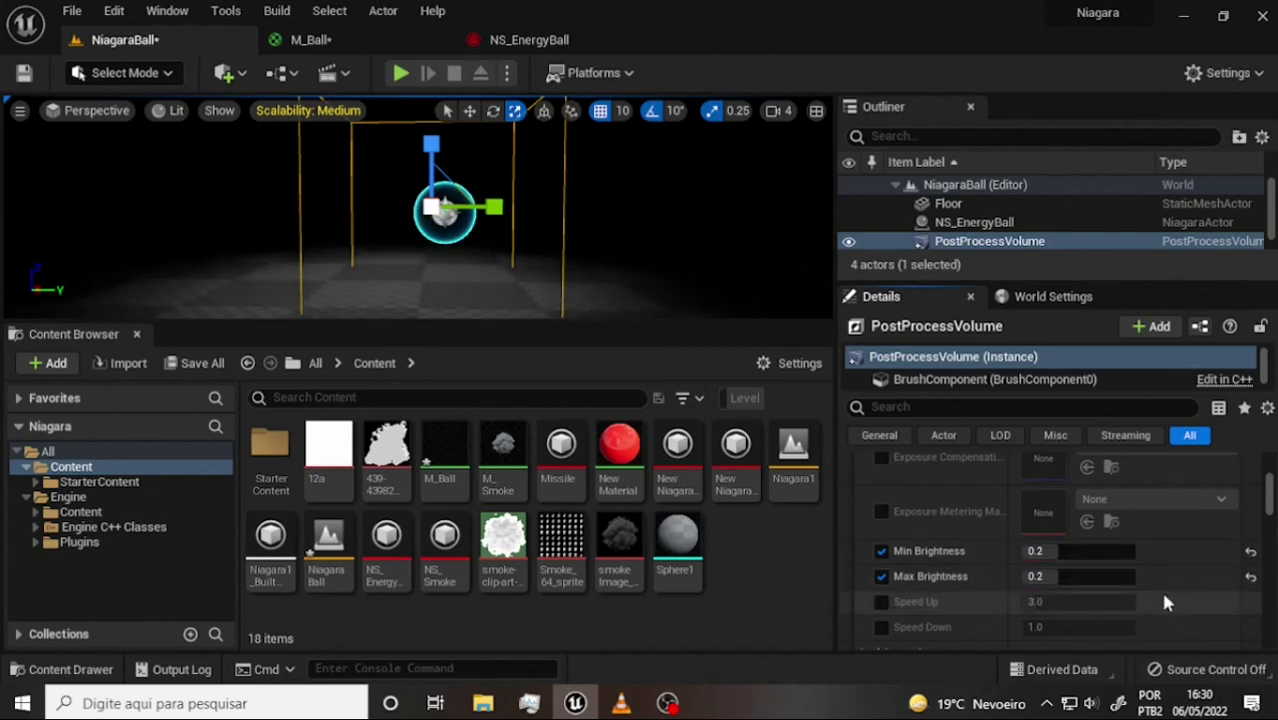
Set Min Brightness to 0.0 and bring Max Brightness down to 0.1
click(1045, 551)
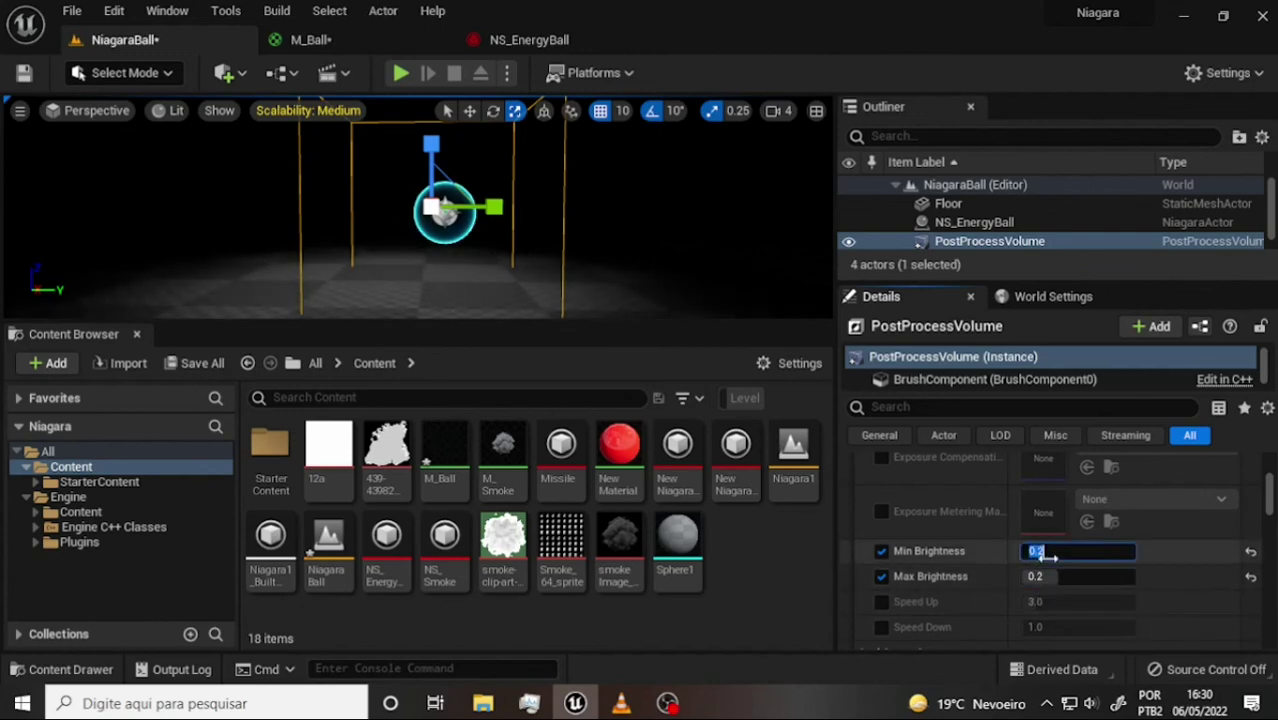
text(0)
key(Return)
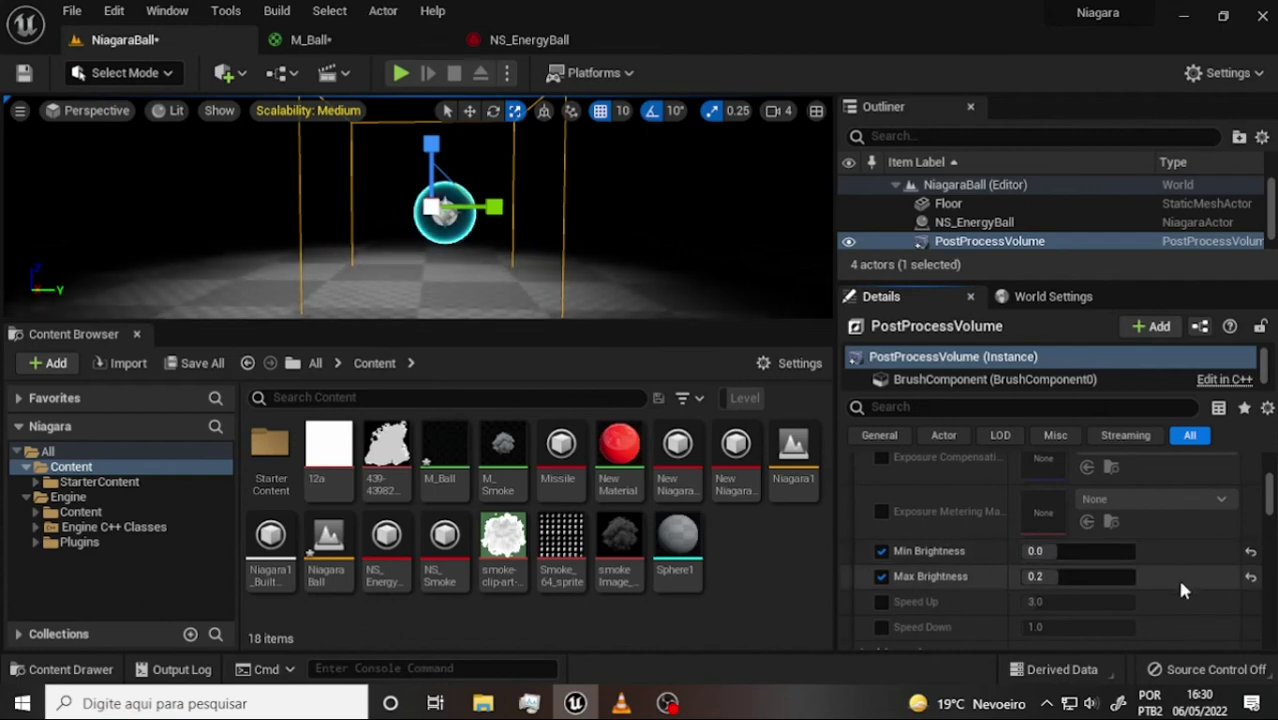
click(1040, 578)
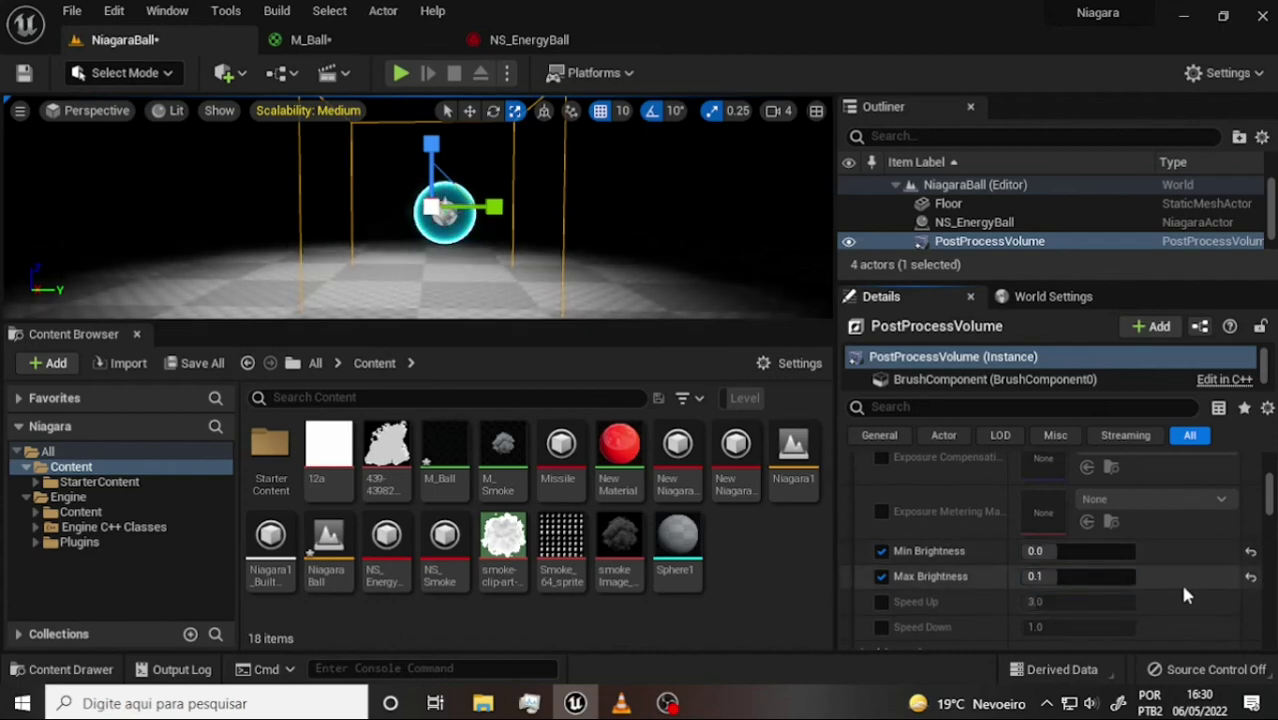
click(1040, 580)
text(0.01)
Step Max Brightness through 0.01, 0.2 and 0.5, then back to 1.0
key(Return)
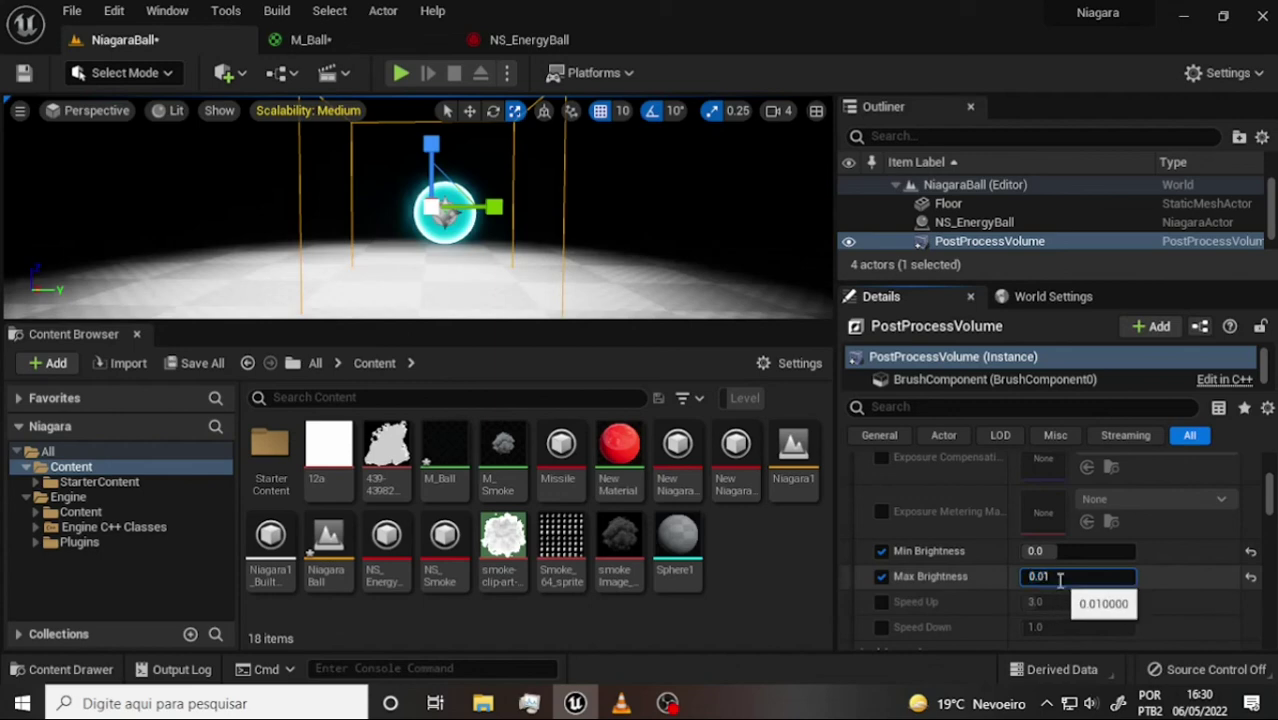
text(0.2)
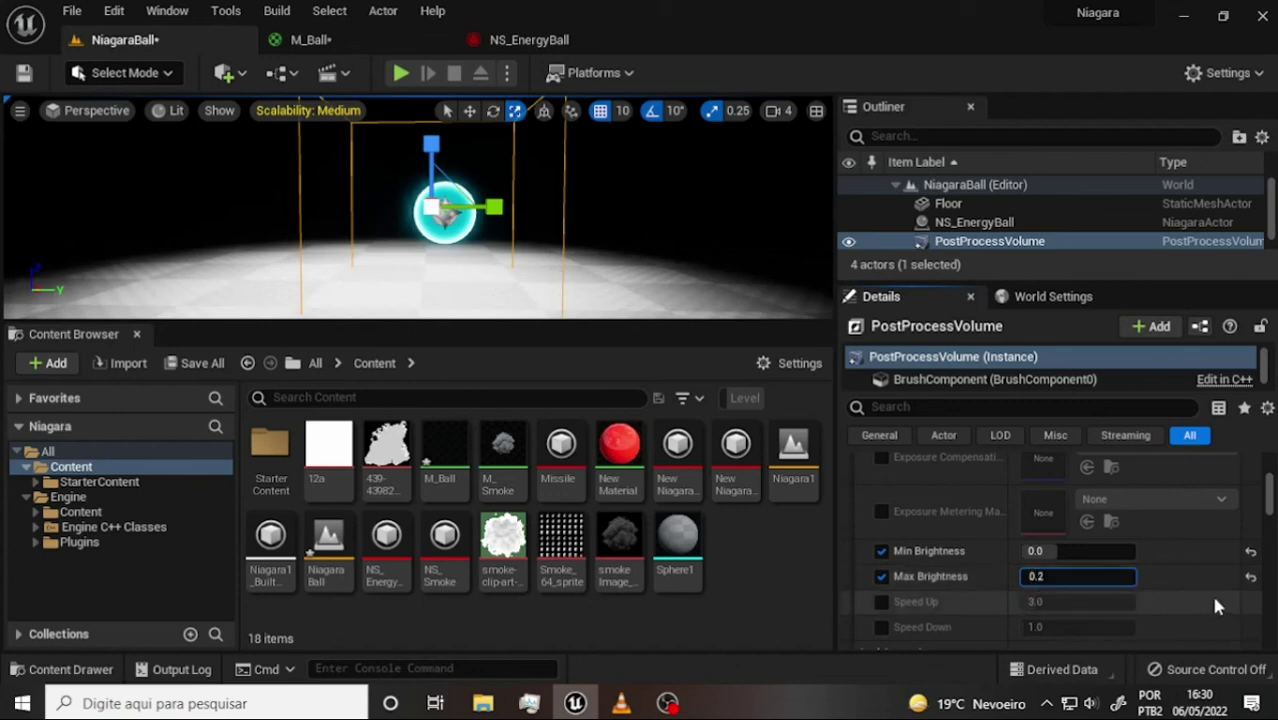
key(Return)
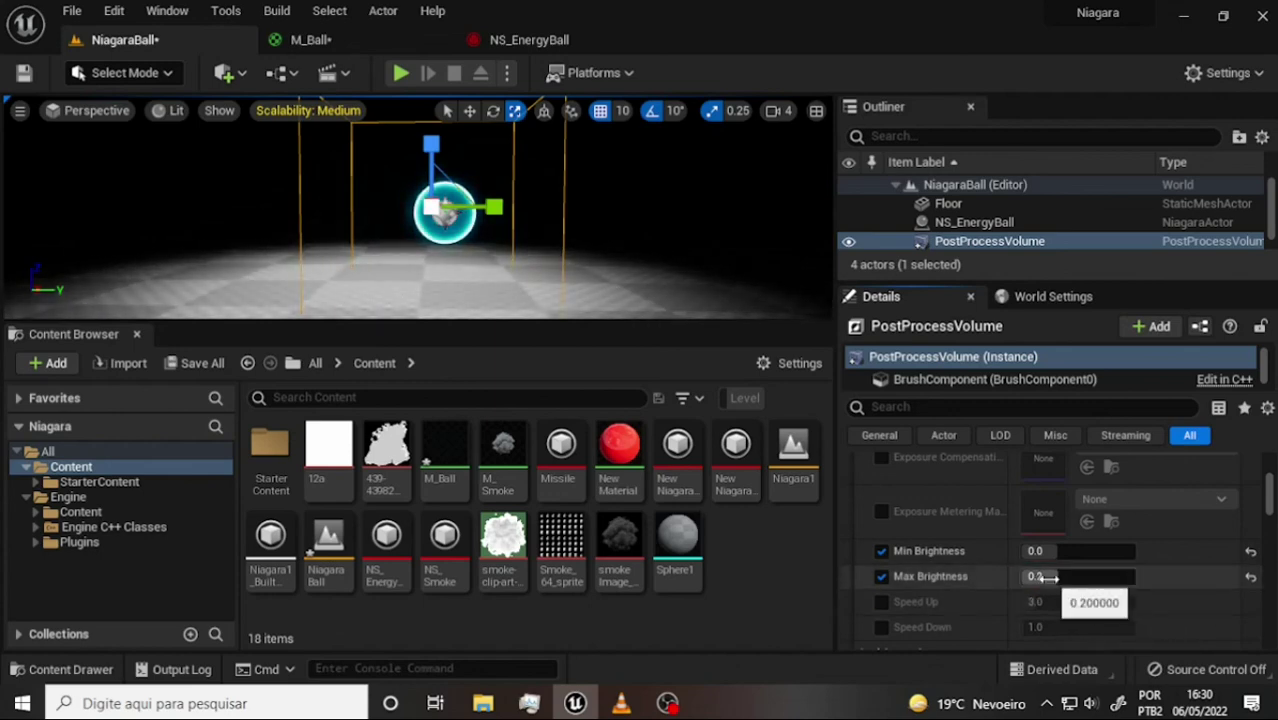
click(1050, 576)
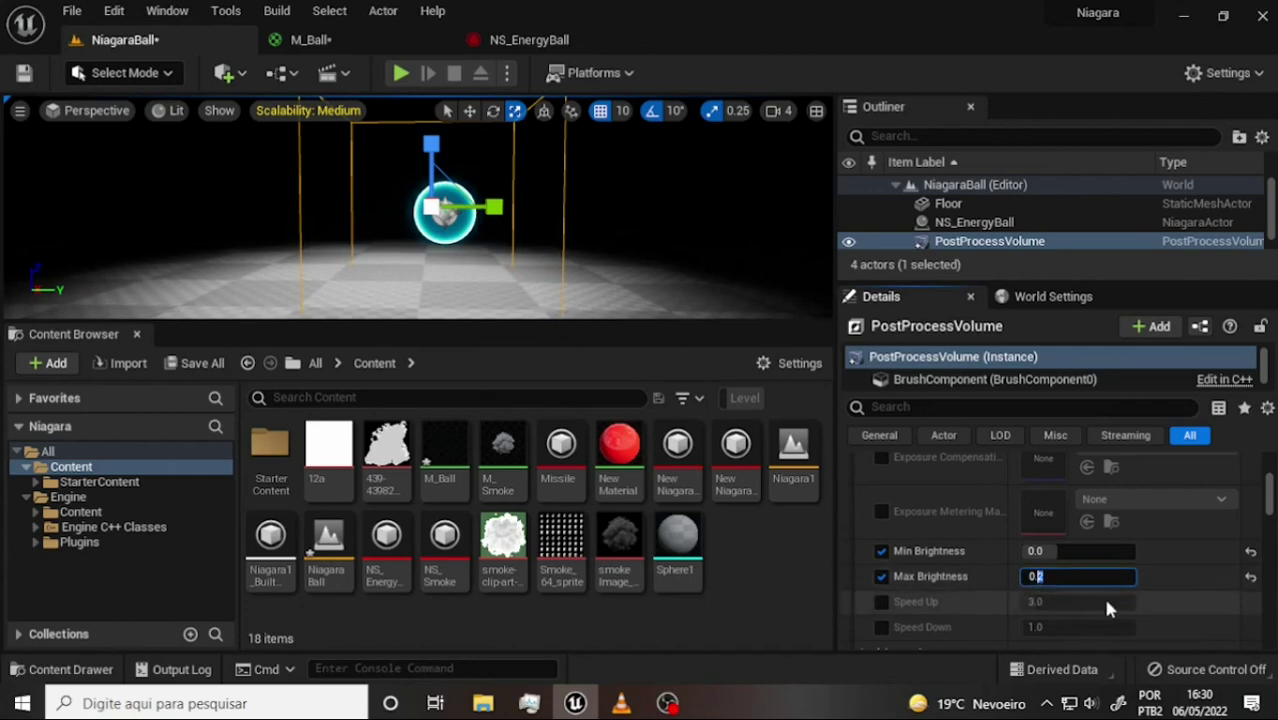
text(5)
key(Return)
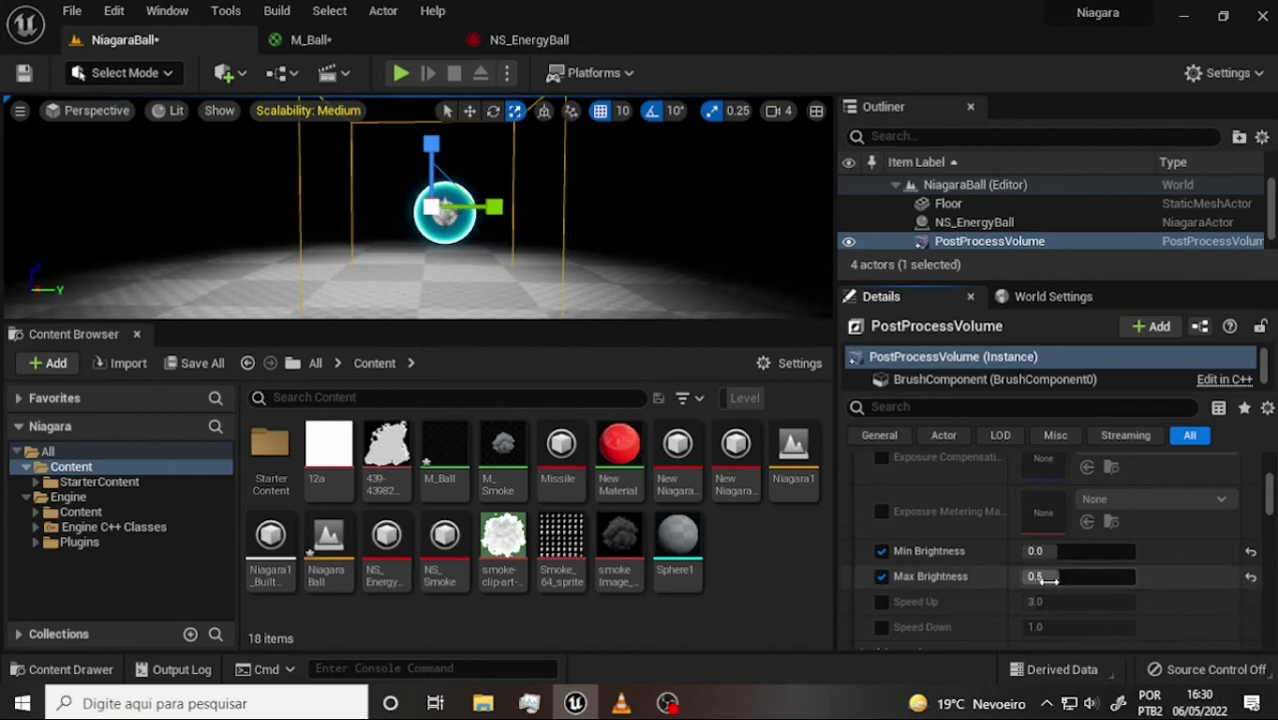
click(1052, 577)
text(1)
key(Return)
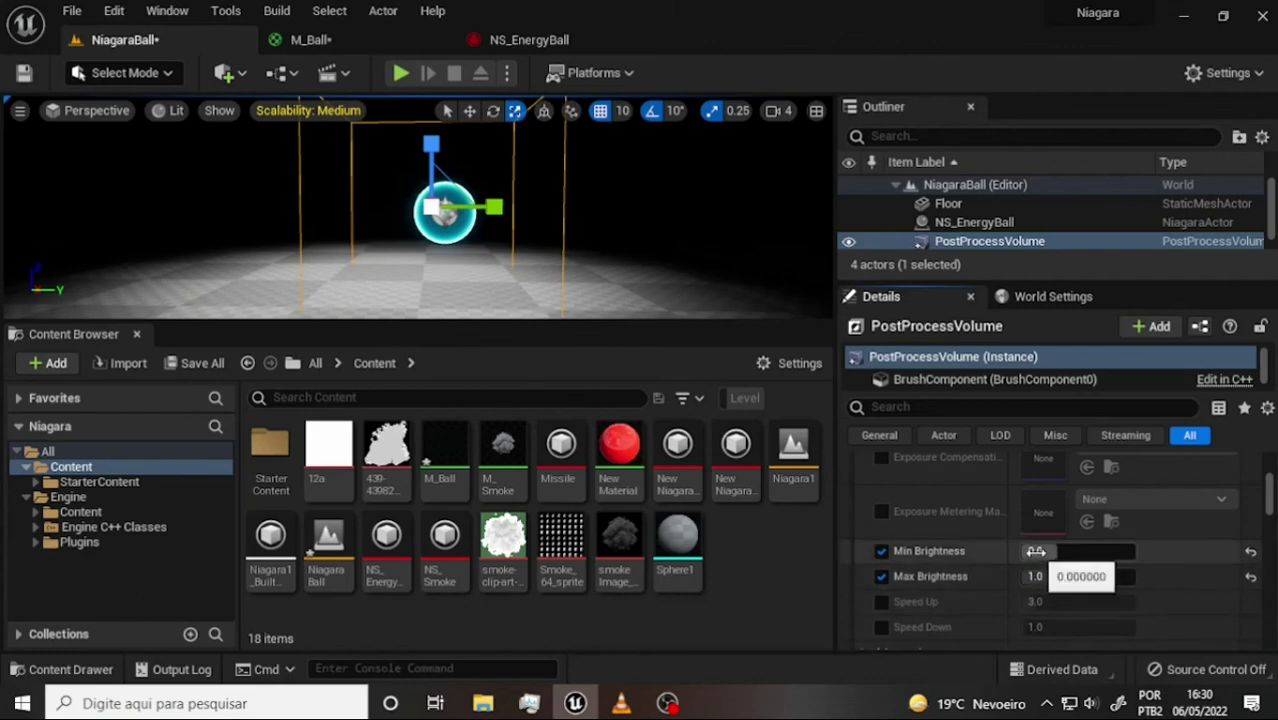
Set Min Brightness to 0.5, then settle it at 0.2
click(1040, 552)
text(0.5)
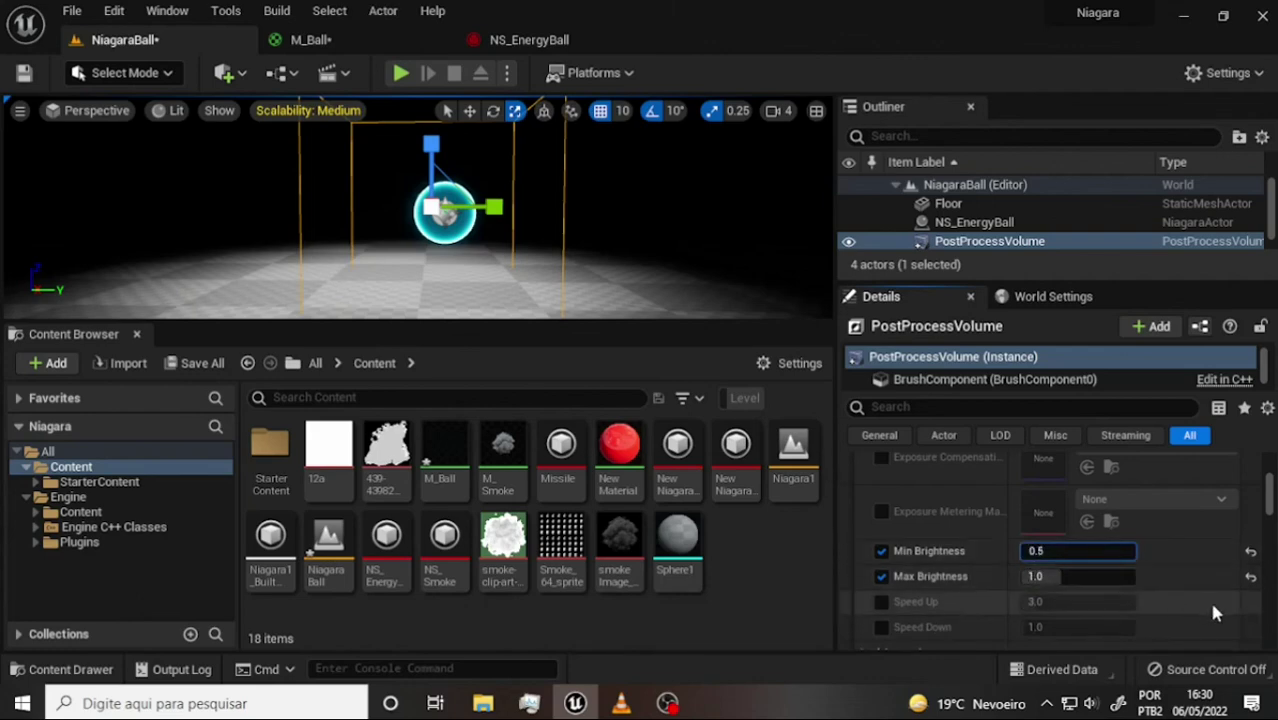
key(Return)
click(1040, 552)
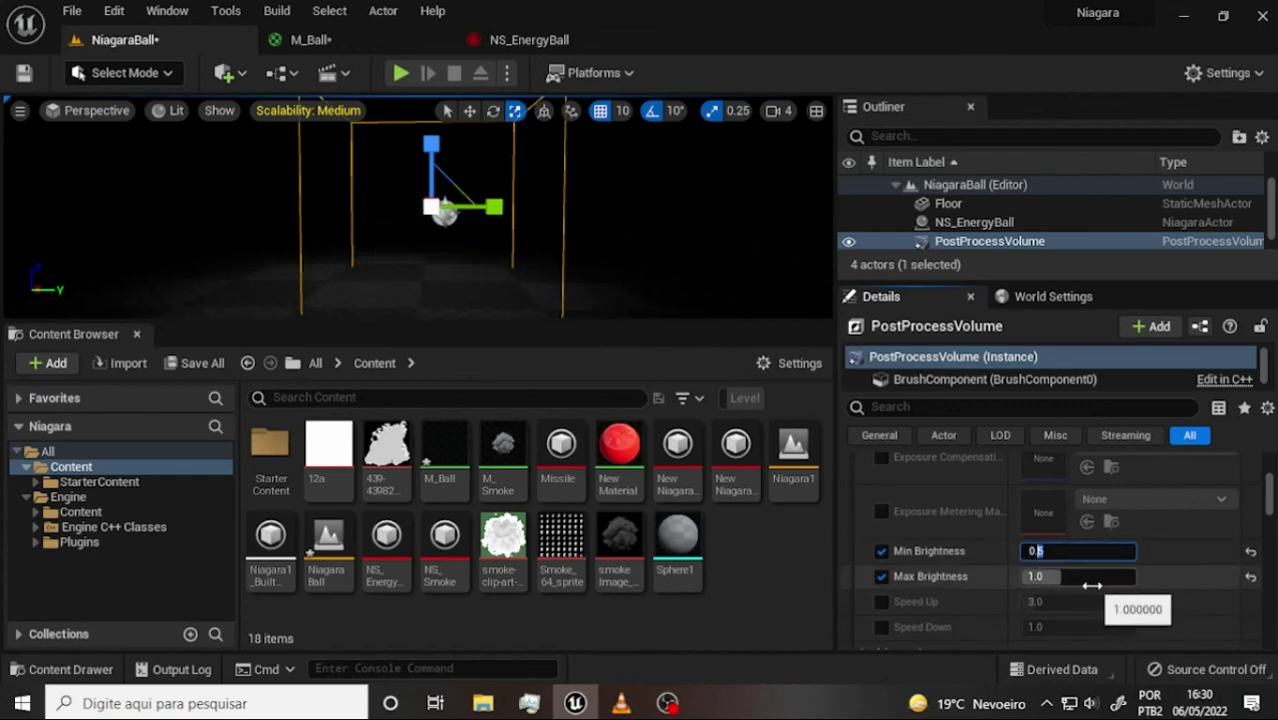
text(2)
key(Return)
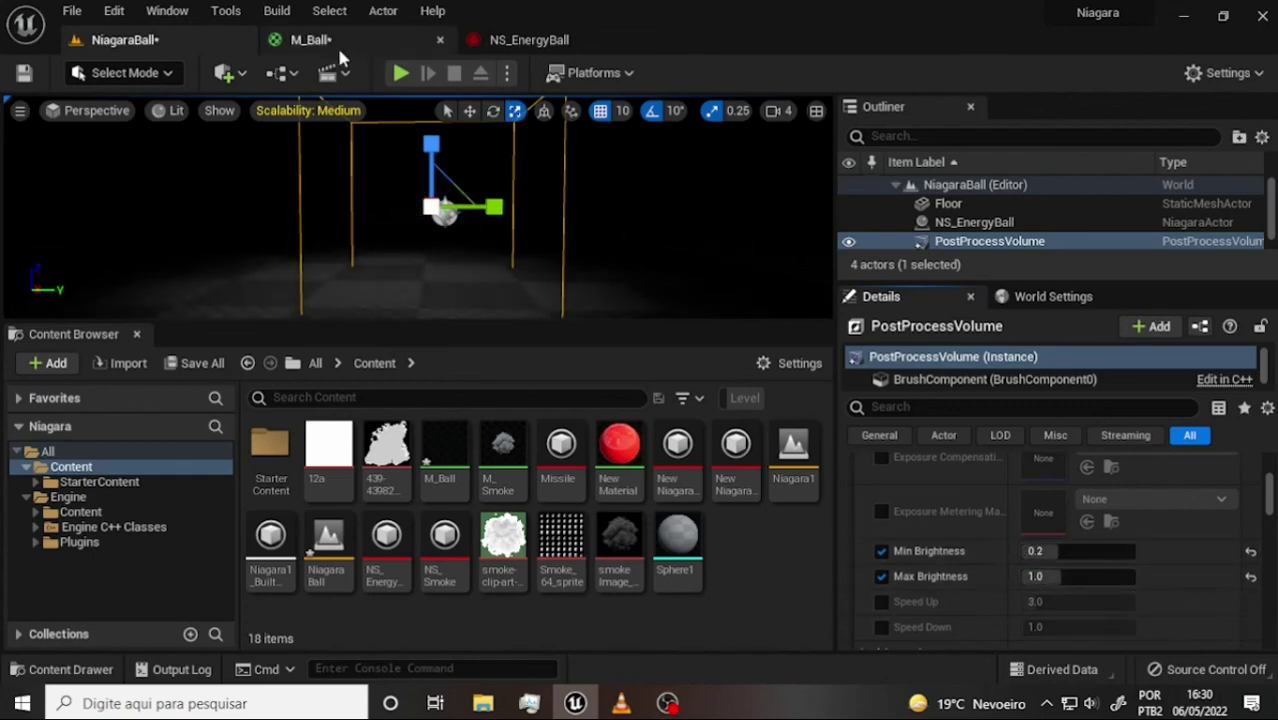
Recheck NS_EnergyBall, then enlarge the NiagaraBall viewport by lowering the Content Browser splitter
click(487, 40)
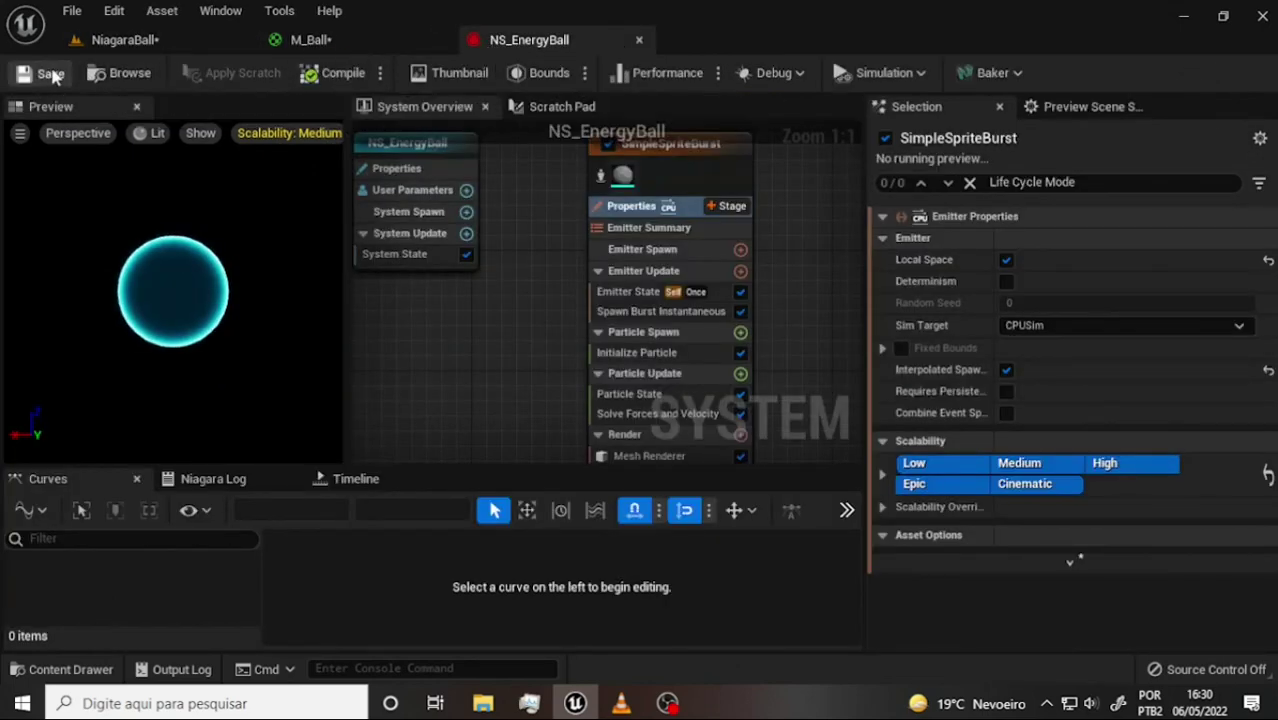
click(110, 45)
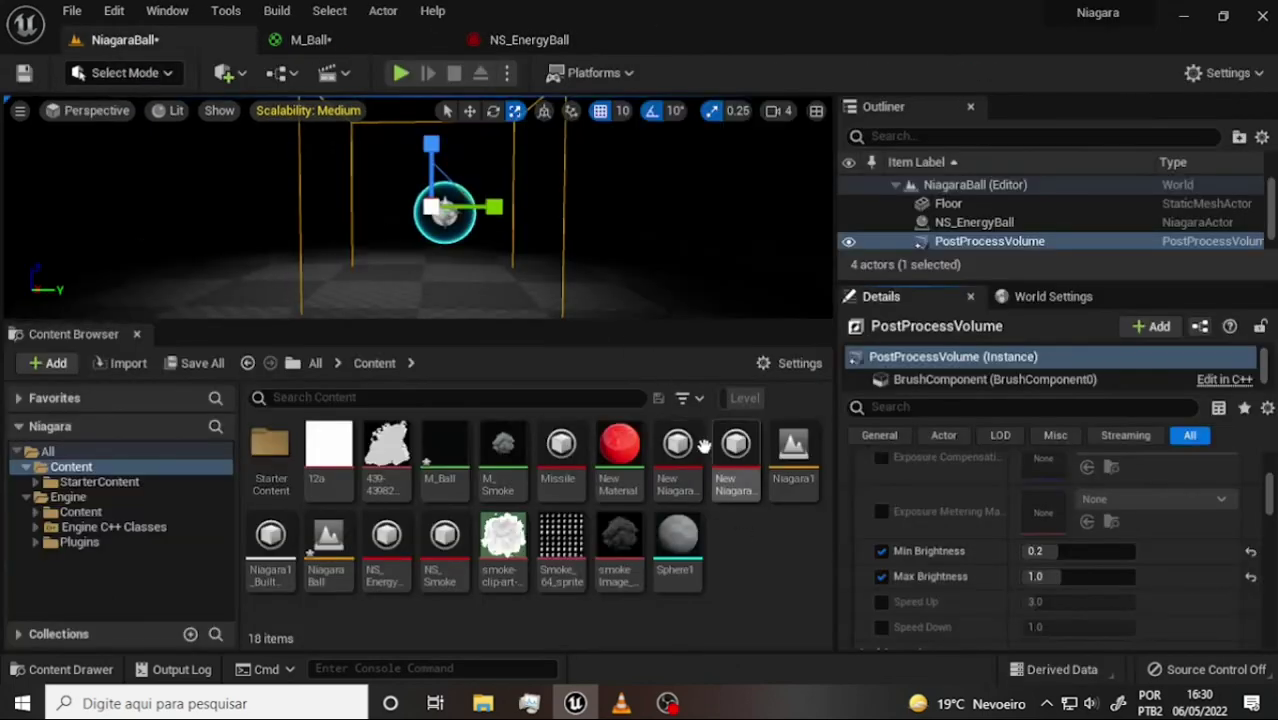
drag(615, 320, 623, 400)
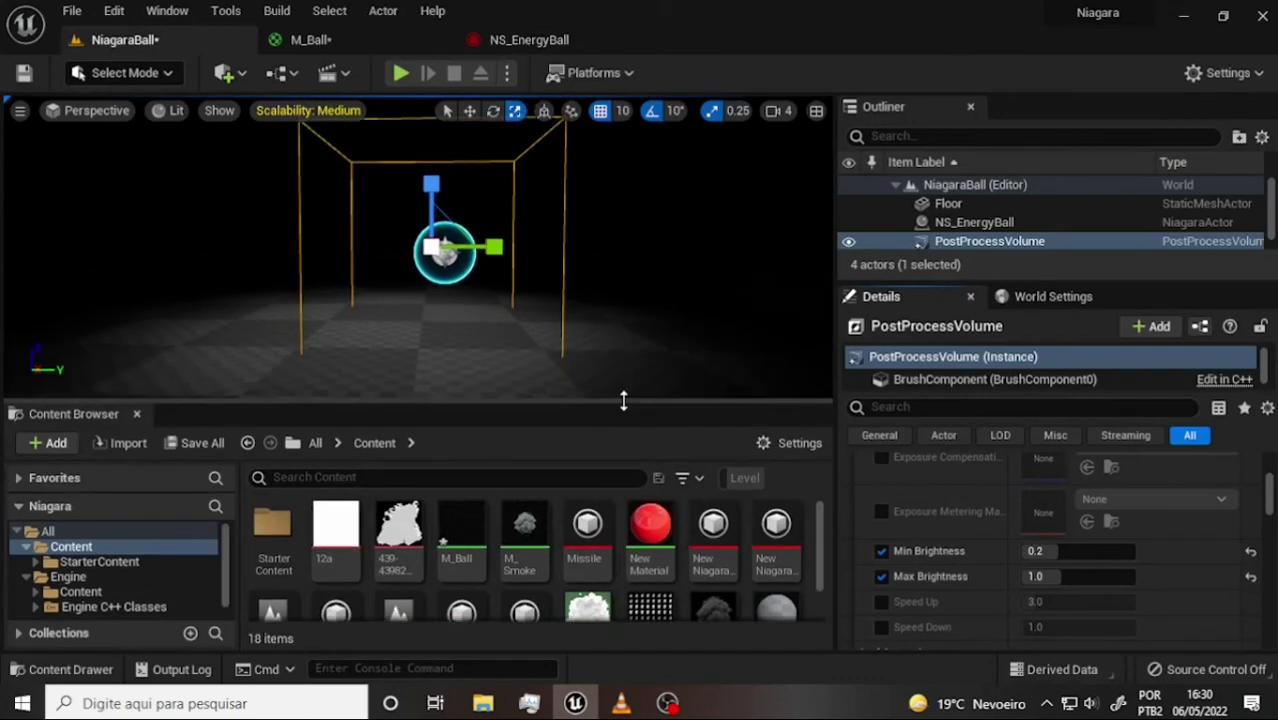